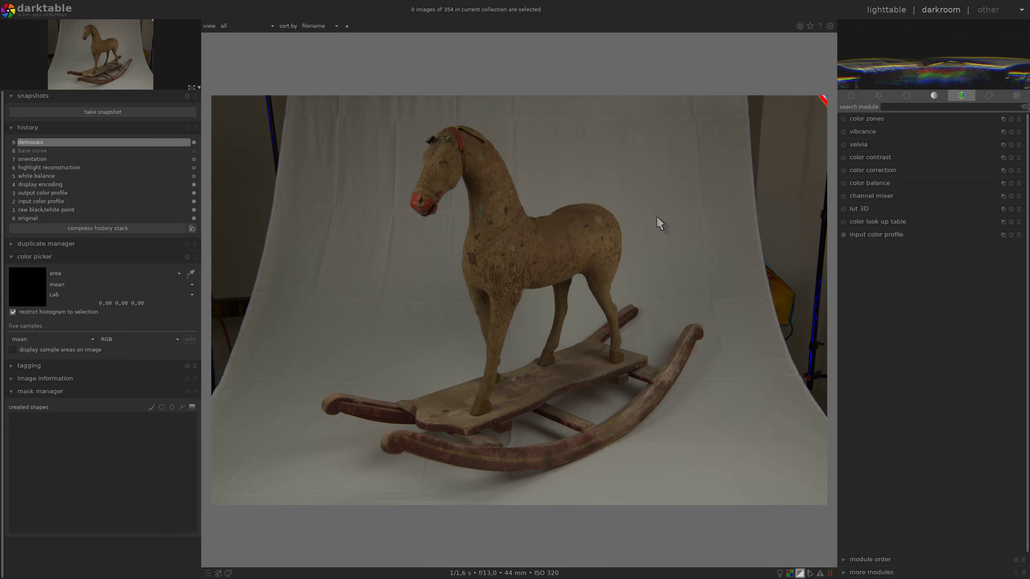
Raise the photo's exposure to 1.88 EV without clipping.
left_click(916, 98)
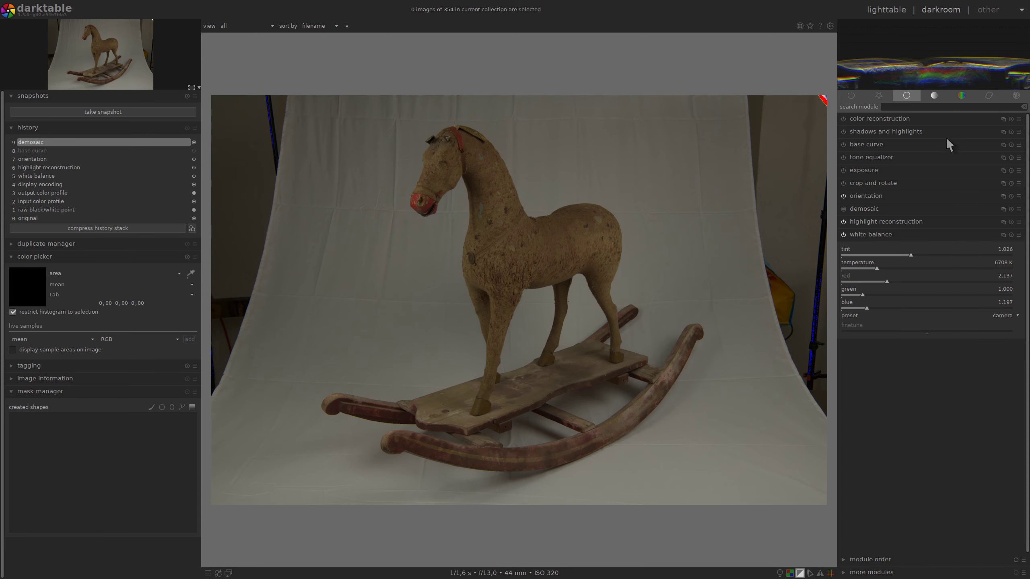
left_click(864, 170)
left_click_drag(929, 212, 942, 215)
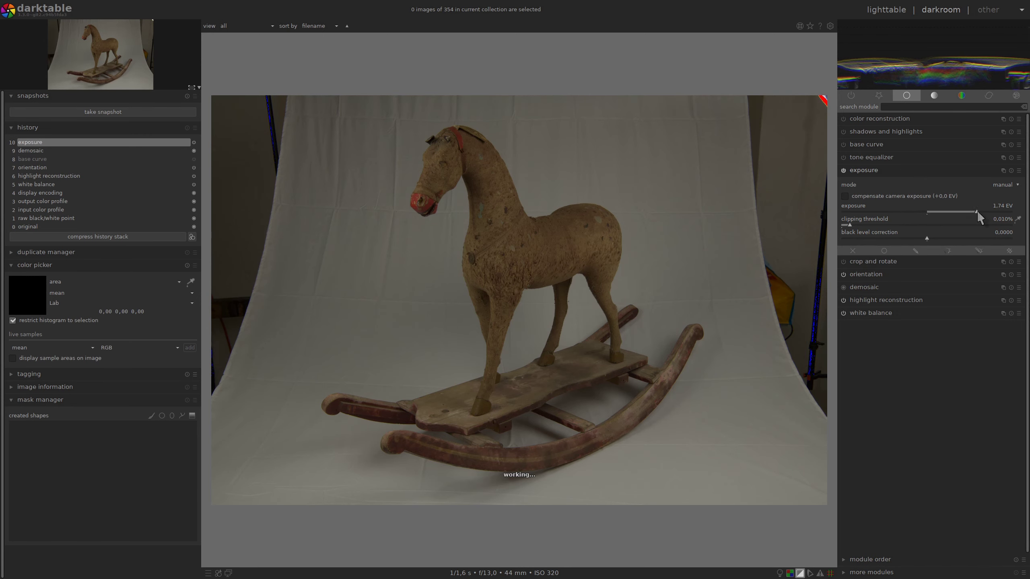
scroll(978, 213, "up", 3)
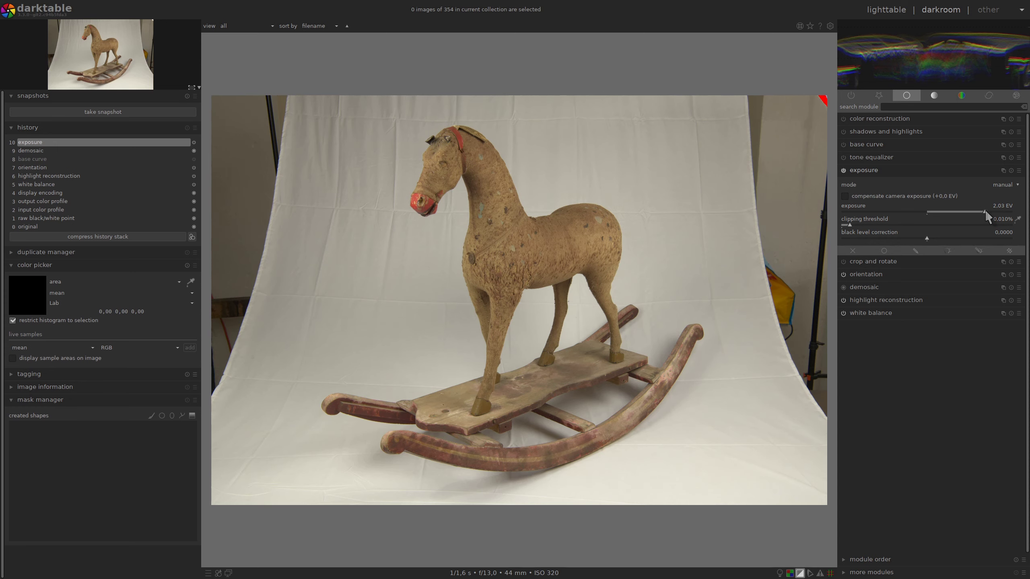
scroll(985, 209, "up", 2)
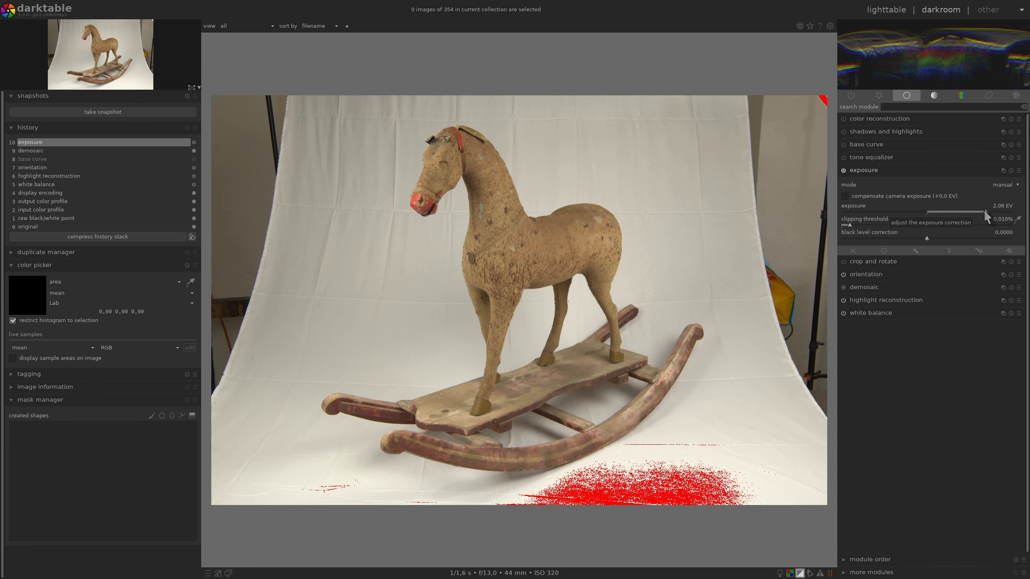
left_click_drag(985, 210, 980, 211)
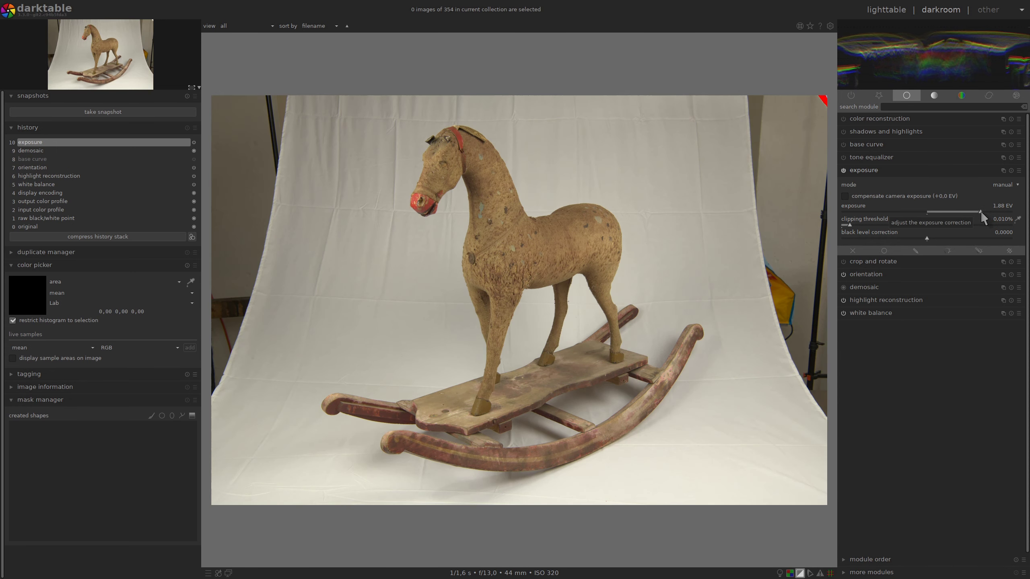
Set white balance to the spot preset, neutralising the backdrop at 5620 K.
left_click(867, 313)
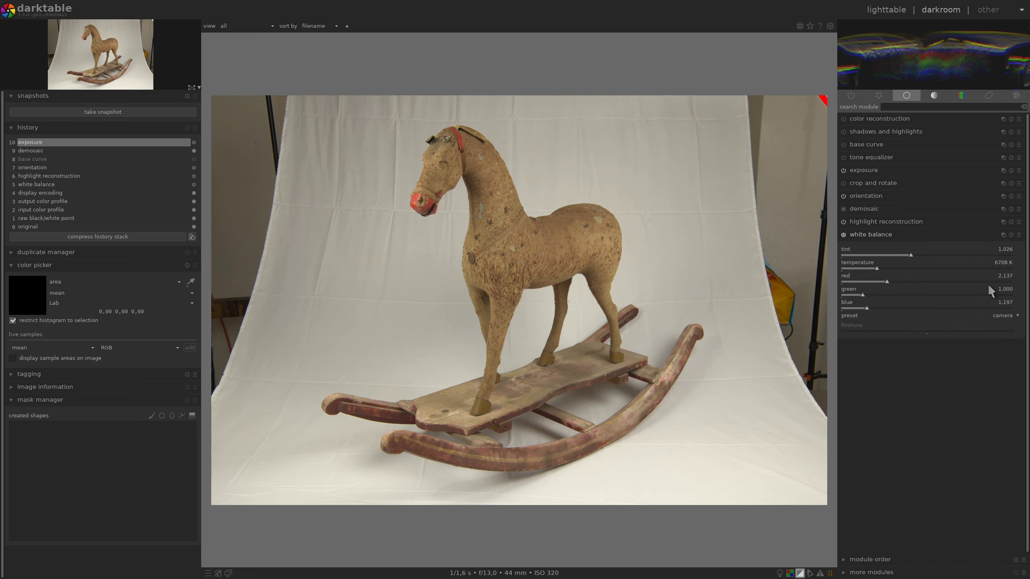
left_click(1006, 316)
left_click(1007, 336)
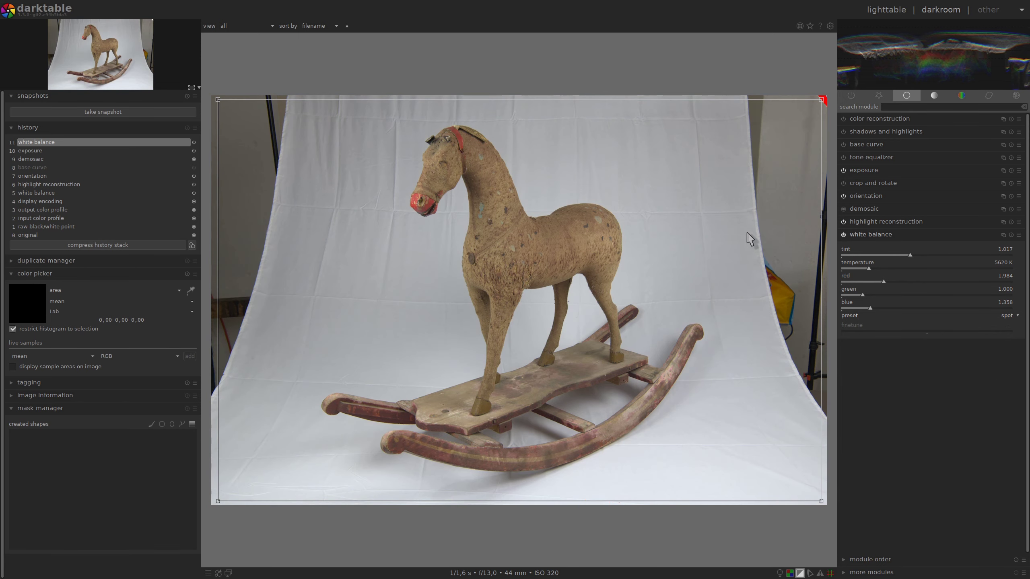
left_click(898, 235)
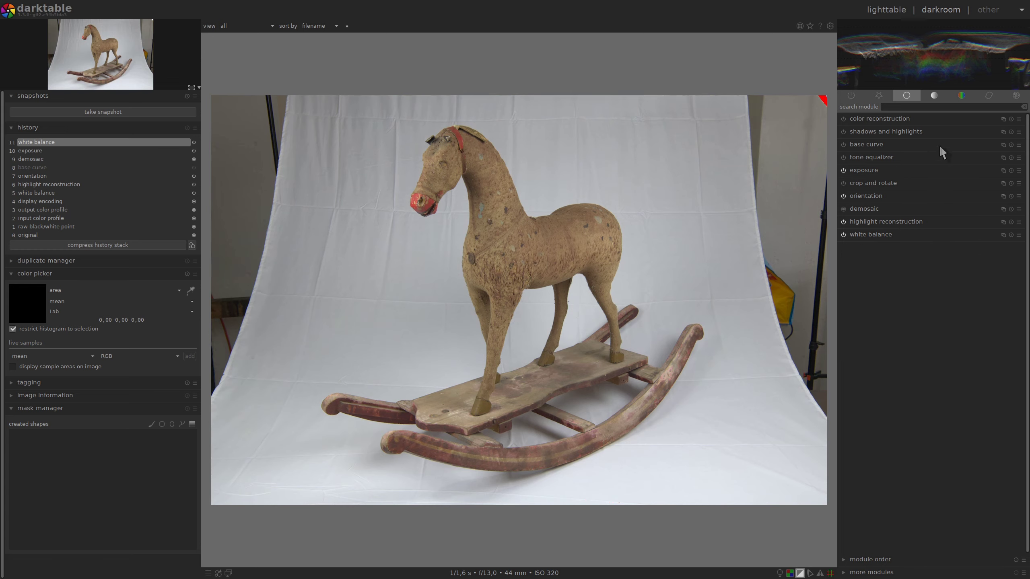
Enable local contrast, then add a second instance with midtone range 0.304 and detail 146%.
left_click(934, 95)
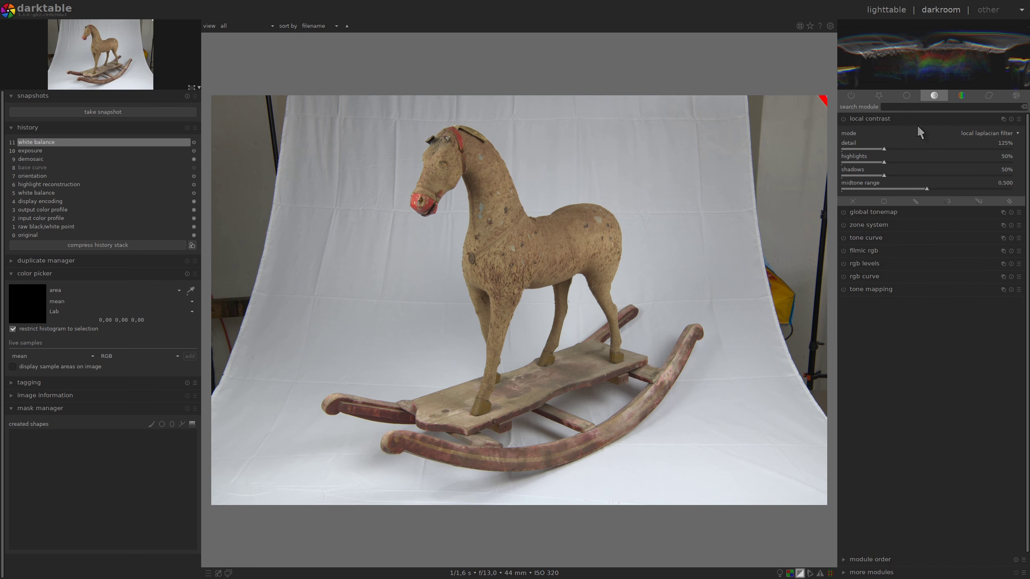
left_click(843, 119)
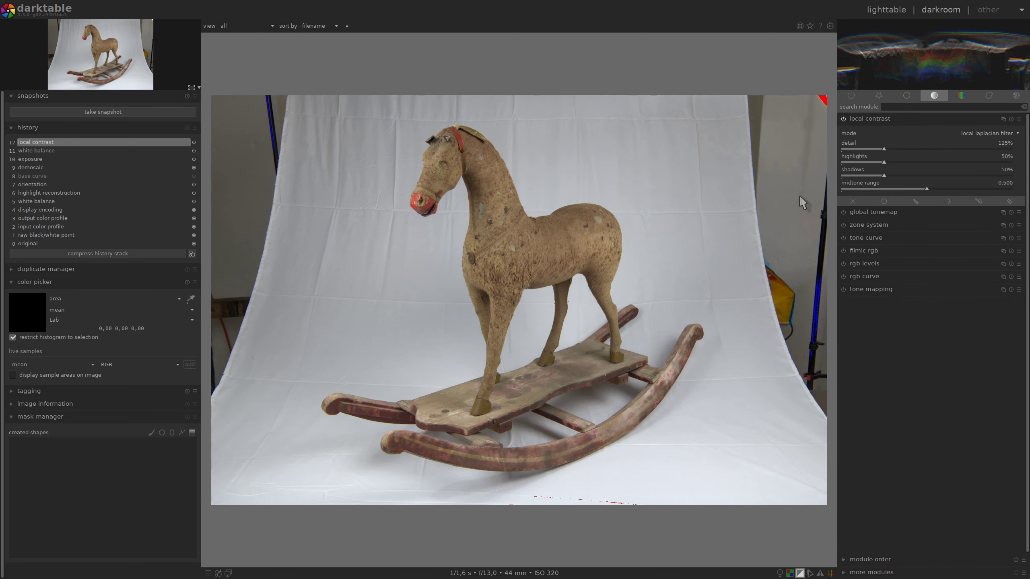
left_click(1003, 120)
left_click(998, 124)
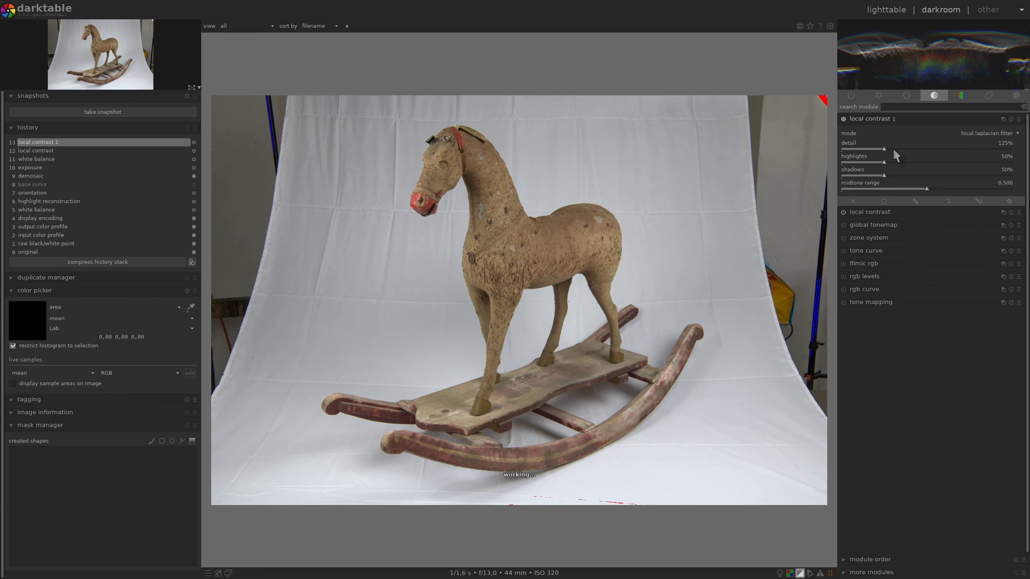
left_click(894, 189)
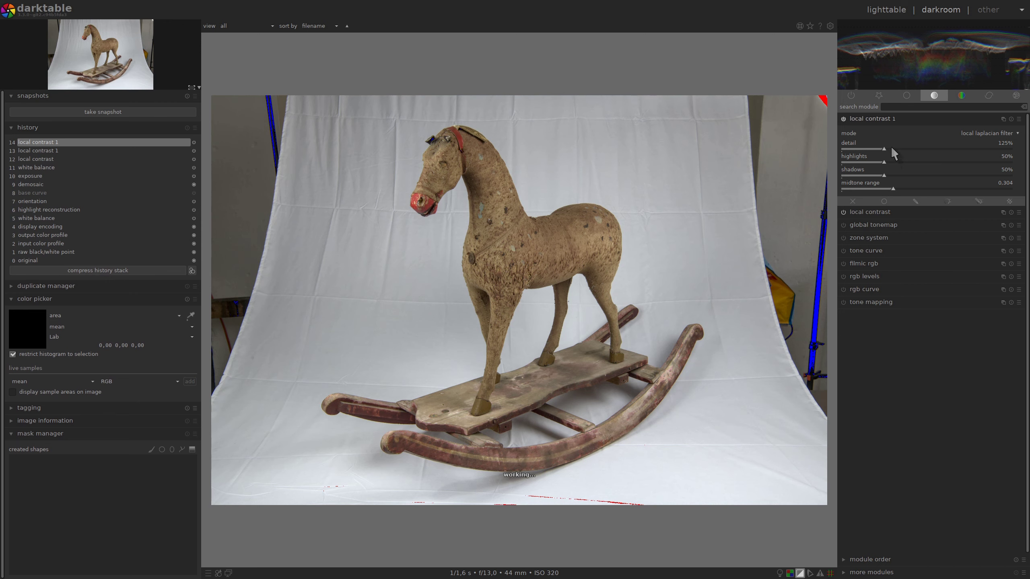
left_click(893, 148)
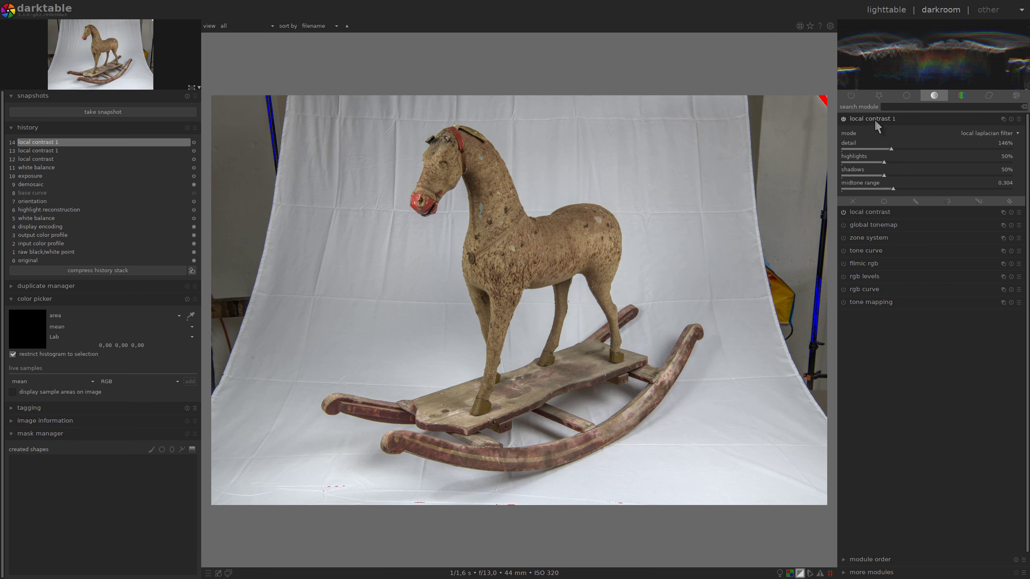
left_click(886, 120)
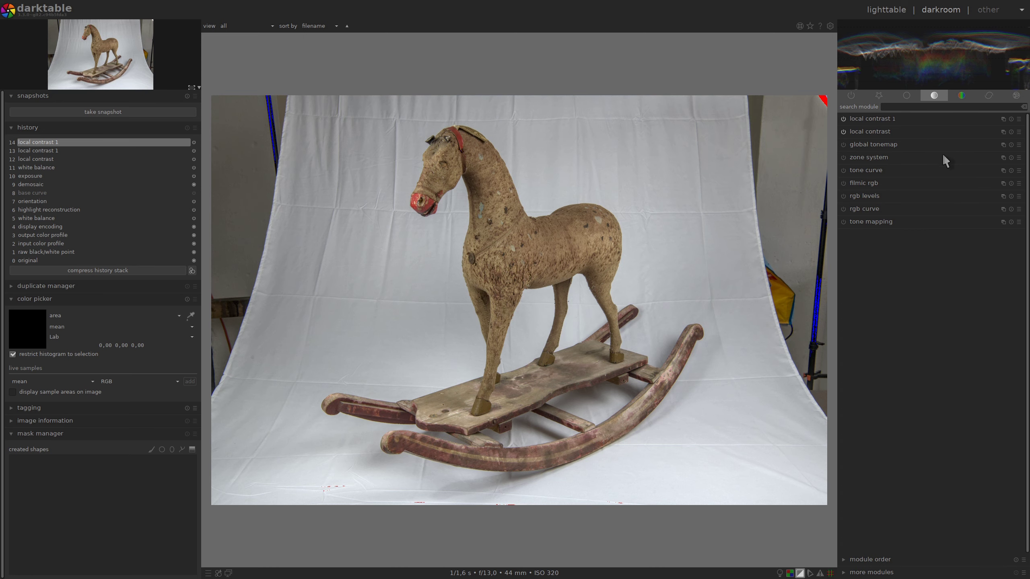
Apply the lens correction profile for the Nikon Nikkor AF-S 24-70mm f/2.8E ED VR.
left_click(988, 98)
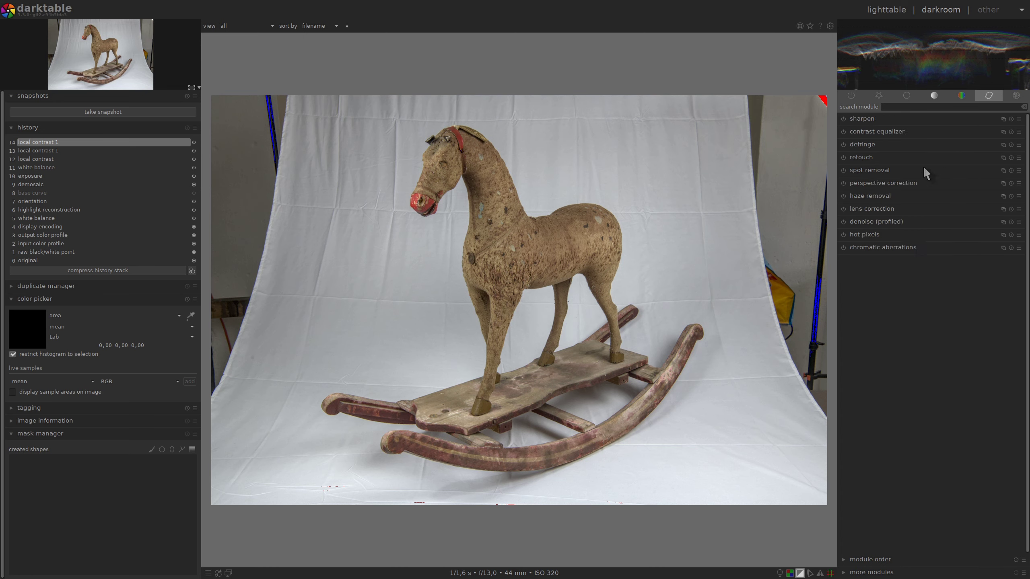
left_click(855, 208)
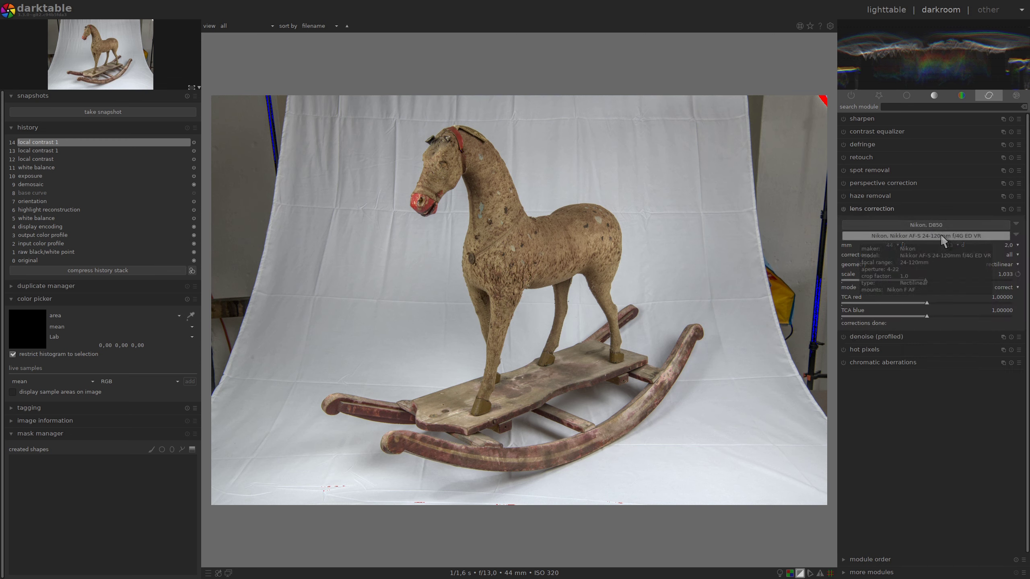
mouse_move(925, 235)
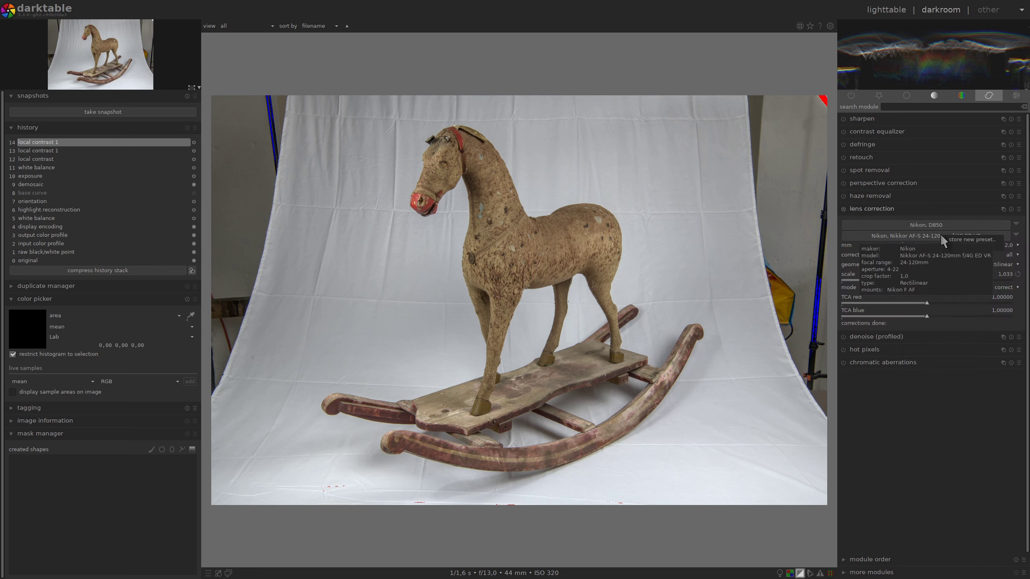
left_click(935, 236)
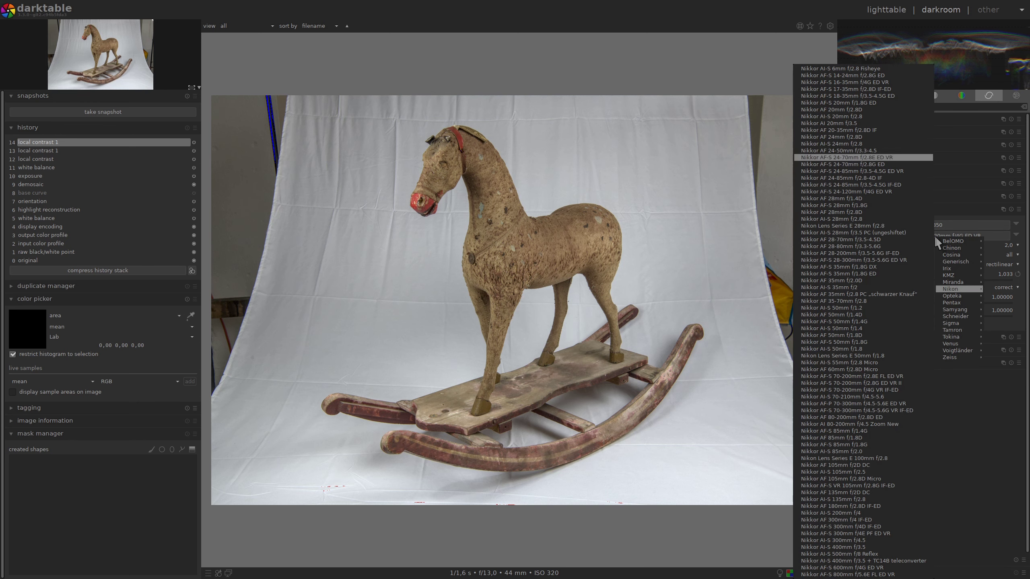
left_click(850, 158)
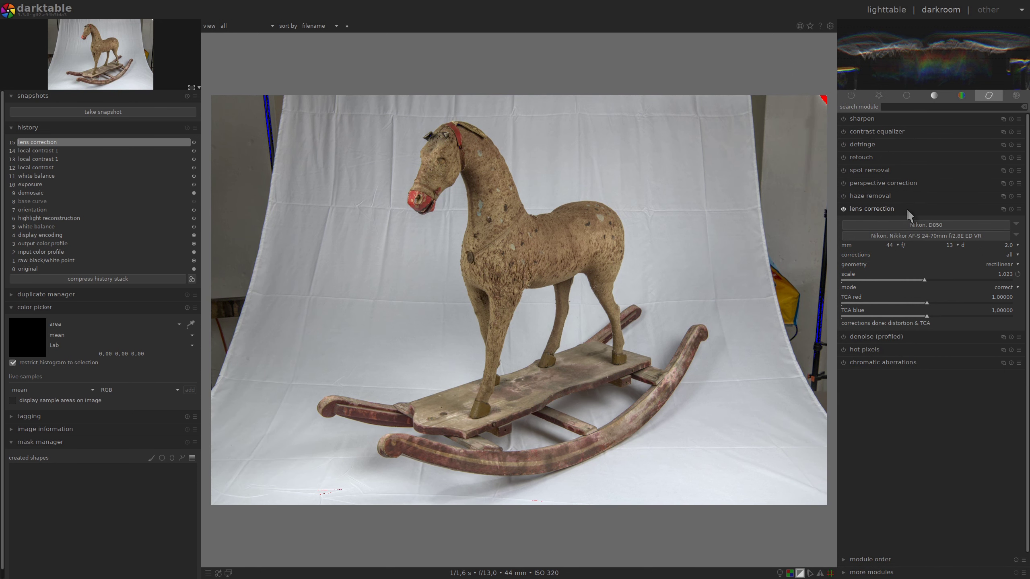
left_click(895, 208)
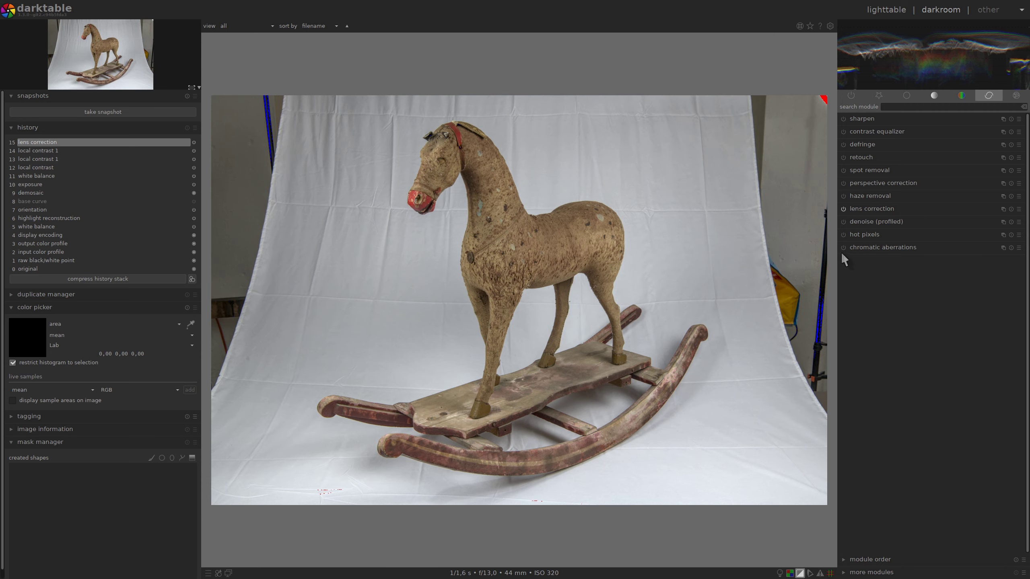
Enable automatic chromatic aberration correction and zoom to 84% on the horse's legs.
left_click(873, 251)
scroll(621, 260, "up", 8)
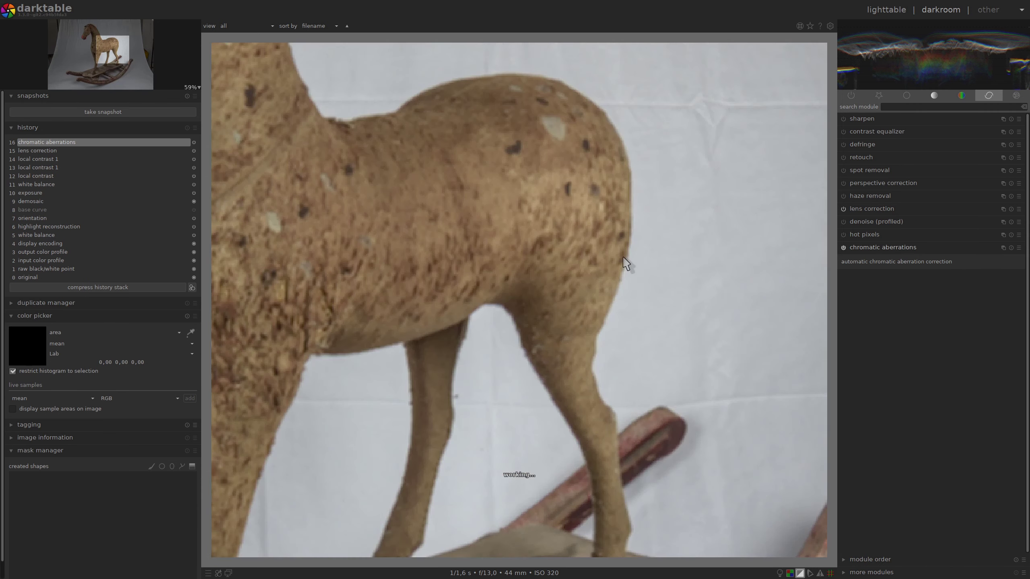
left_click_drag(621, 237, 581, 230)
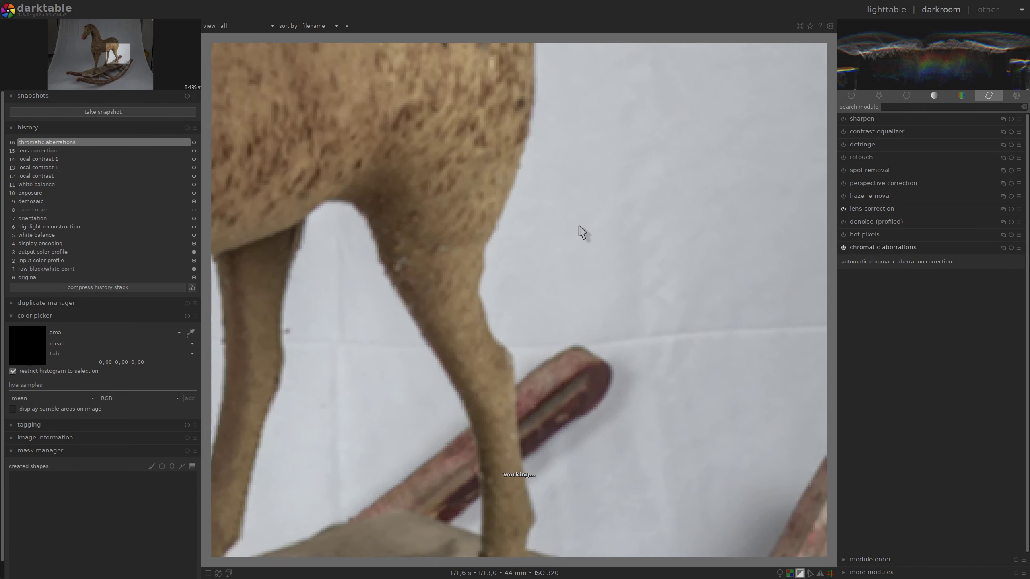
Pan across the hoof, body, head and front rocker checking for leftover fringing.
left_click_drag(611, 363, 515, 250)
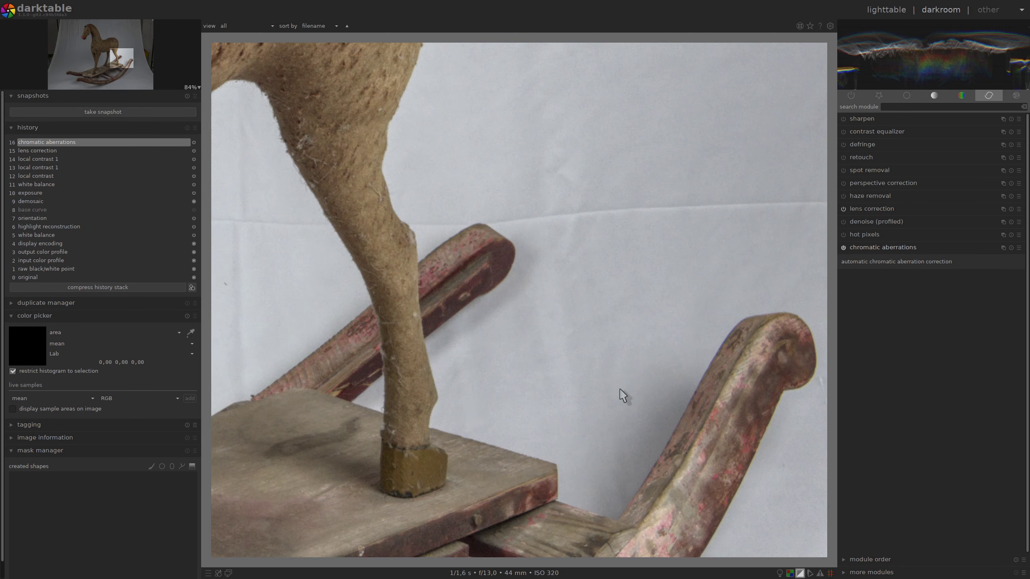
left_click_drag(419, 418, 689, 357)
mouse_move(368, 233)
left_mouse_down()
mouse_move(493, 278)
mouse_move(790, 292)
left_mouse_up()
left_click_drag(444, 165, 581, 437)
mouse_move(523, 268)
left_mouse_down()
mouse_move(662, 246)
mouse_move(586, 323)
left_mouse_up()
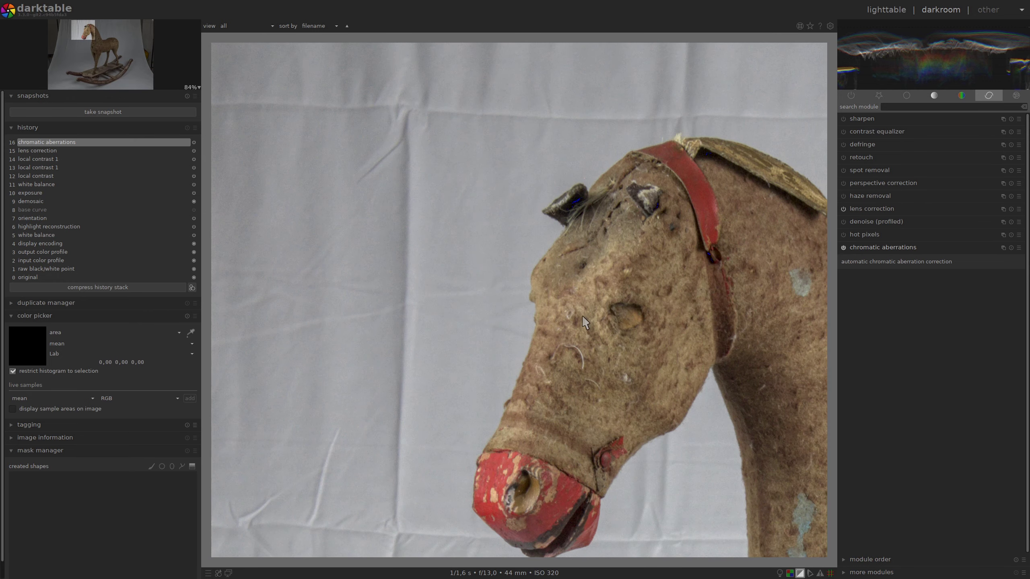
mouse_move(556, 426)
left_mouse_down()
mouse_move(542, 246)
mouse_move(505, 463)
mouse_move(588, 141)
left_mouse_up()
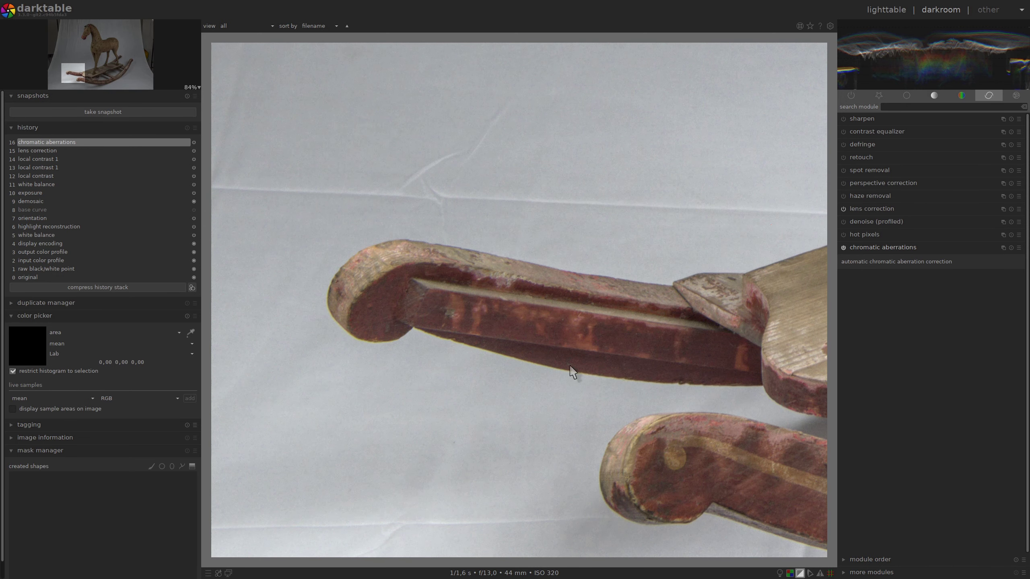
Enable defringe in local average (slow) operation mode.
left_click(843, 144)
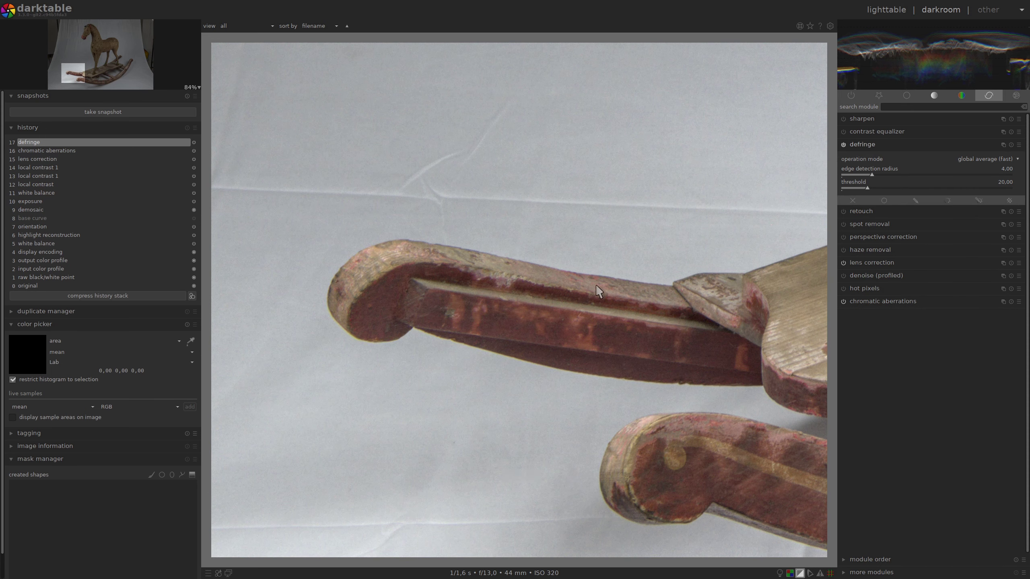
left_click(996, 159)
left_click(996, 169)
Set defringe threshold 6.88 and edge detection radius 13.27, toggling it off and on to compare.
left_click(906, 175)
left_click(854, 189)
left_click(851, 188)
left_click(927, 174)
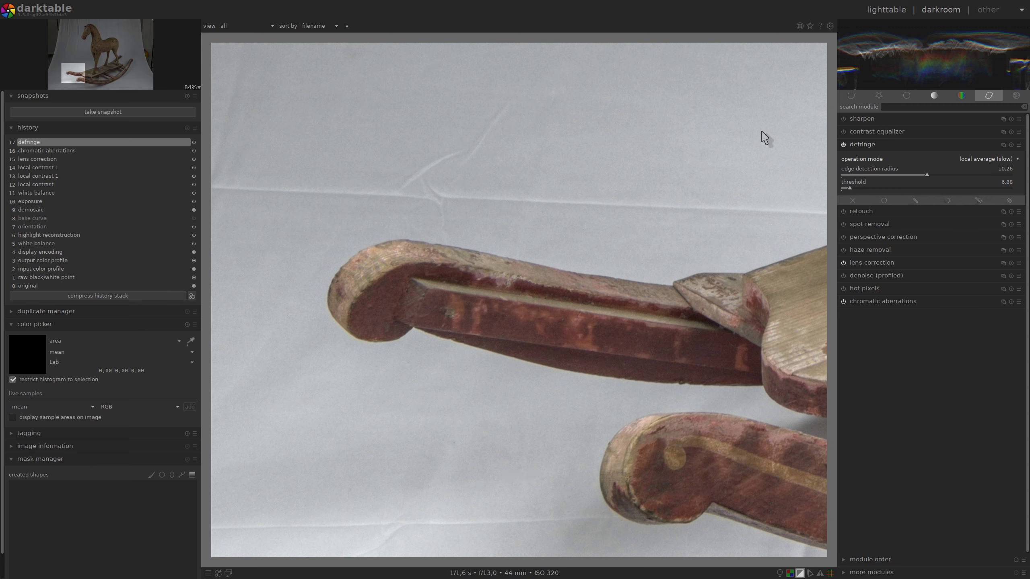
left_click(844, 145)
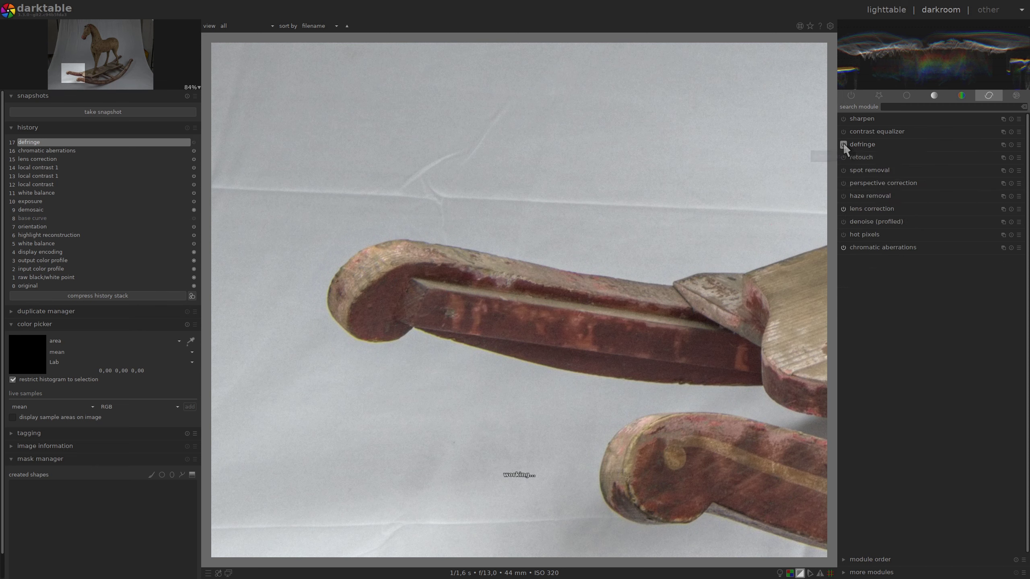
left_click(844, 145)
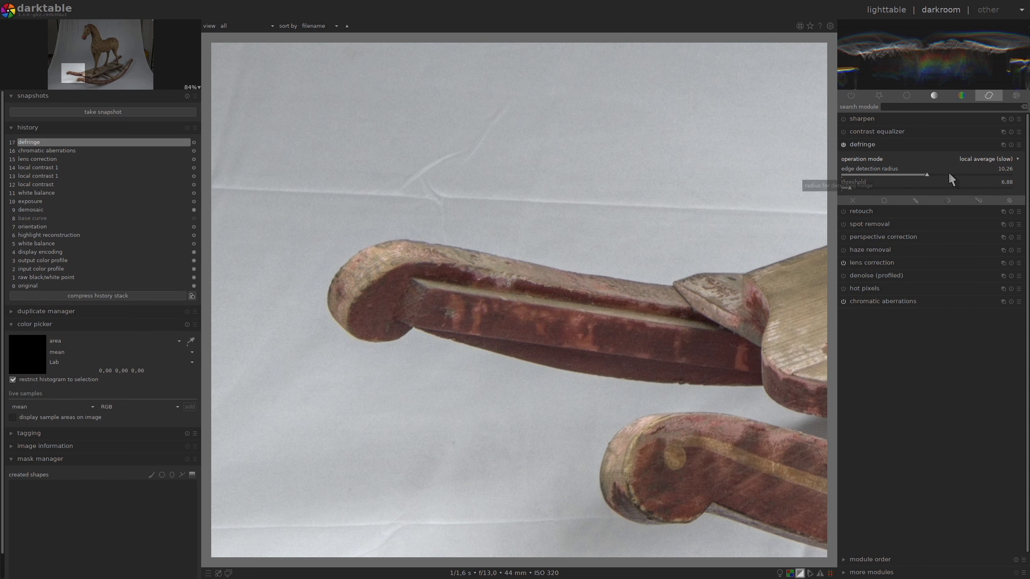
left_click(953, 172)
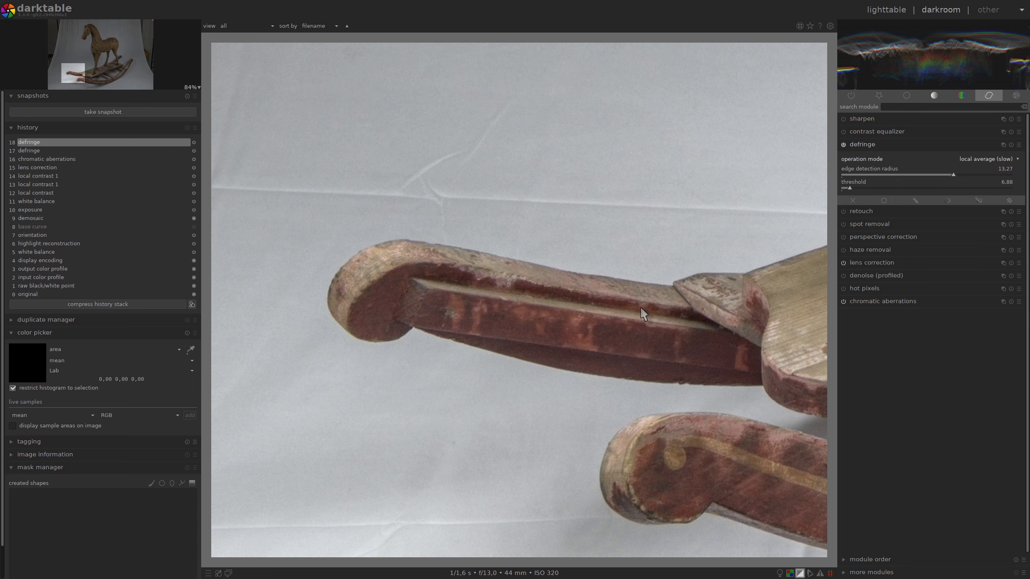
scroll(641, 305, "down", 2)
Zoom to 100% and pan over the horse's head, neck and rump.
scroll(641, 305, "down", 2)
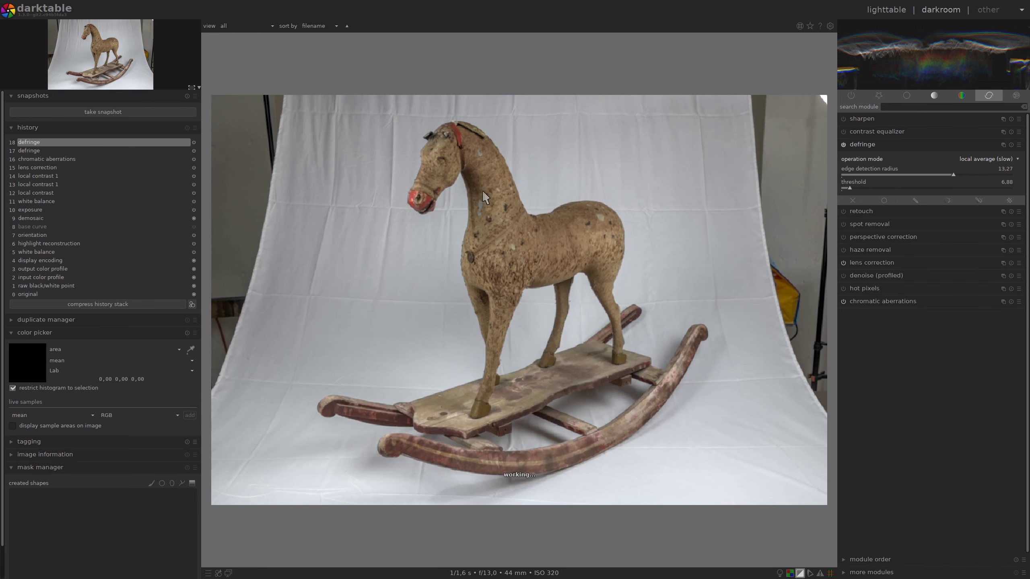
scroll(451, 178, "up", 2)
scroll(438, 168, "up", 1)
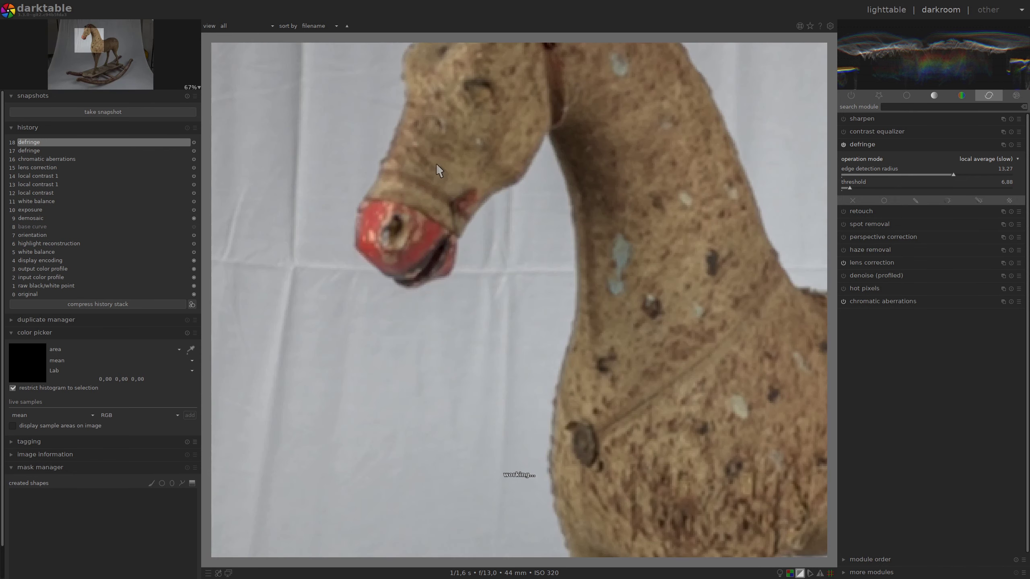
scroll(507, 180, "up", 1)
scroll(570, 168, "up", 1)
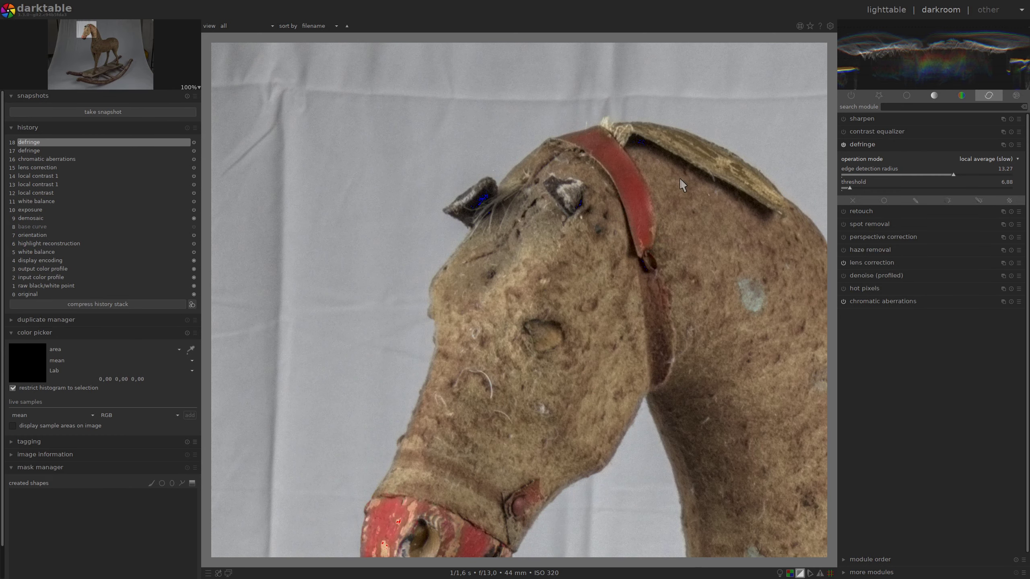
left_click_drag(661, 222, 347, 87)
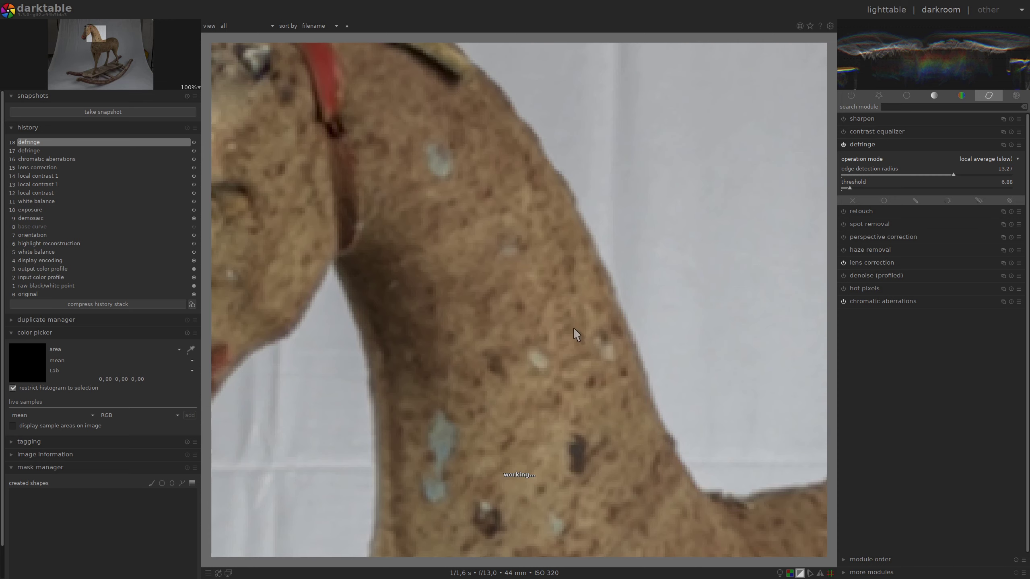
mouse_move(590, 344)
left_mouse_down()
mouse_move(482, 180)
mouse_move(446, 161)
left_mouse_up()
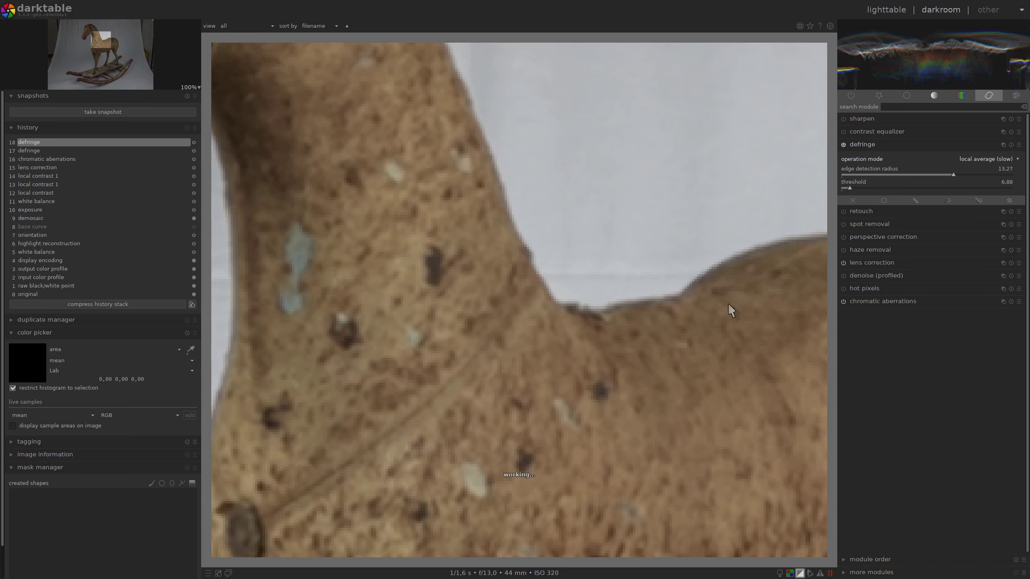
left_click_drag(745, 293, 404, 338)
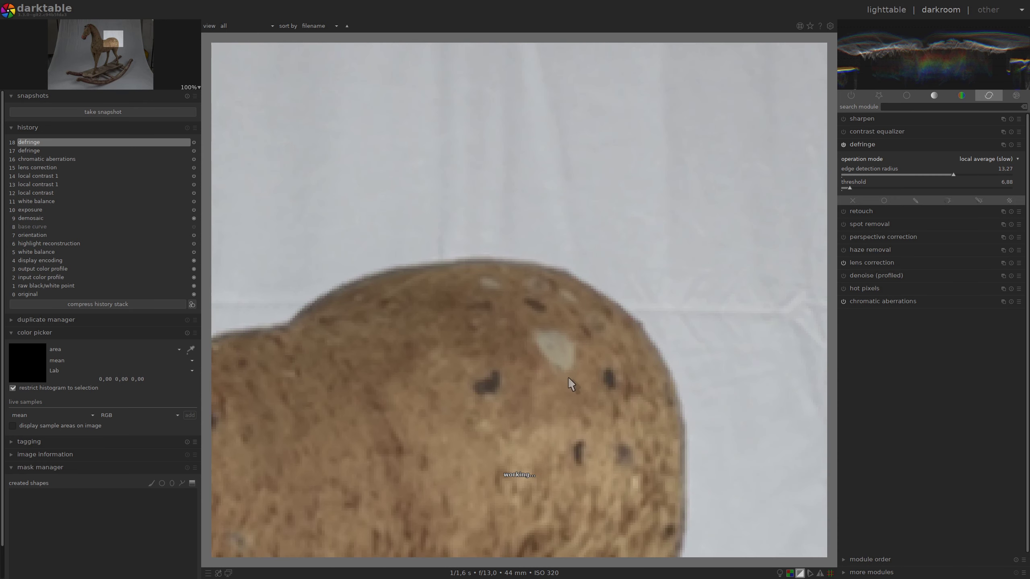
mouse_move(568, 377)
left_mouse_down()
mouse_move(572, 277)
mouse_move(549, 115)
left_mouse_up()
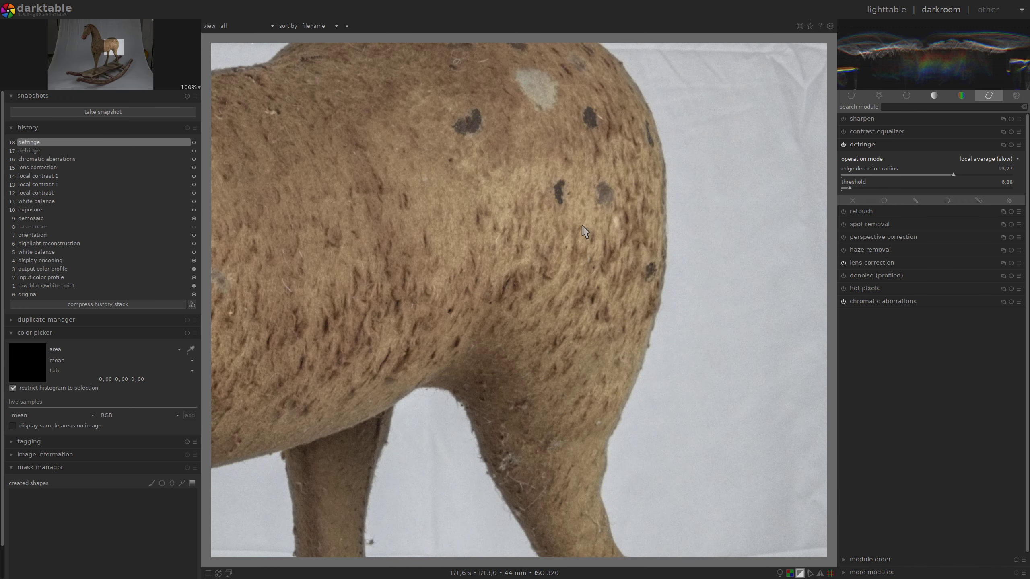
Zoom out to fit, then back in on the rump edge against the backdrop.
scroll(584, 231, "down", 2)
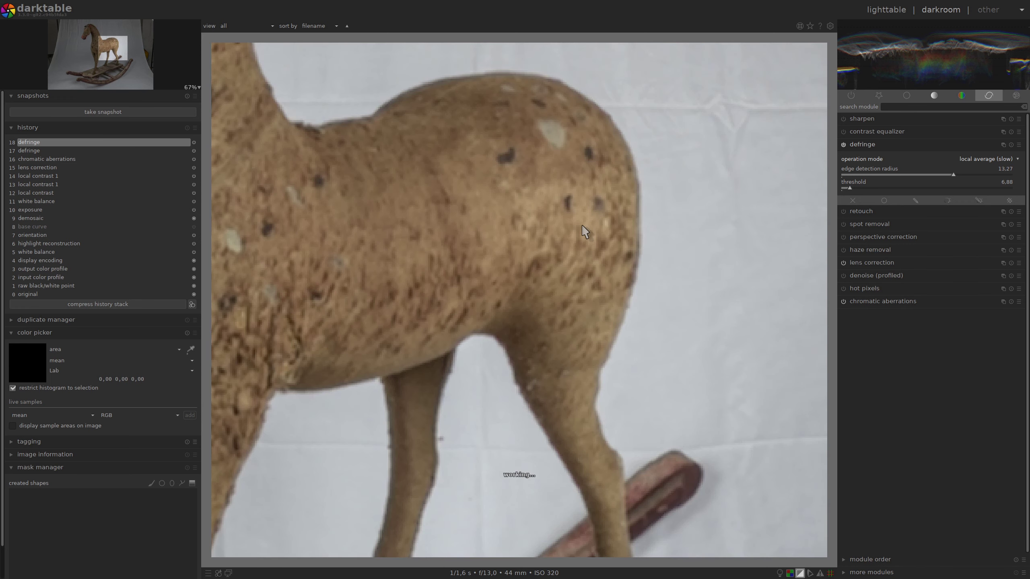
scroll(584, 232, "down", 2)
scroll(584, 231, "down", 1)
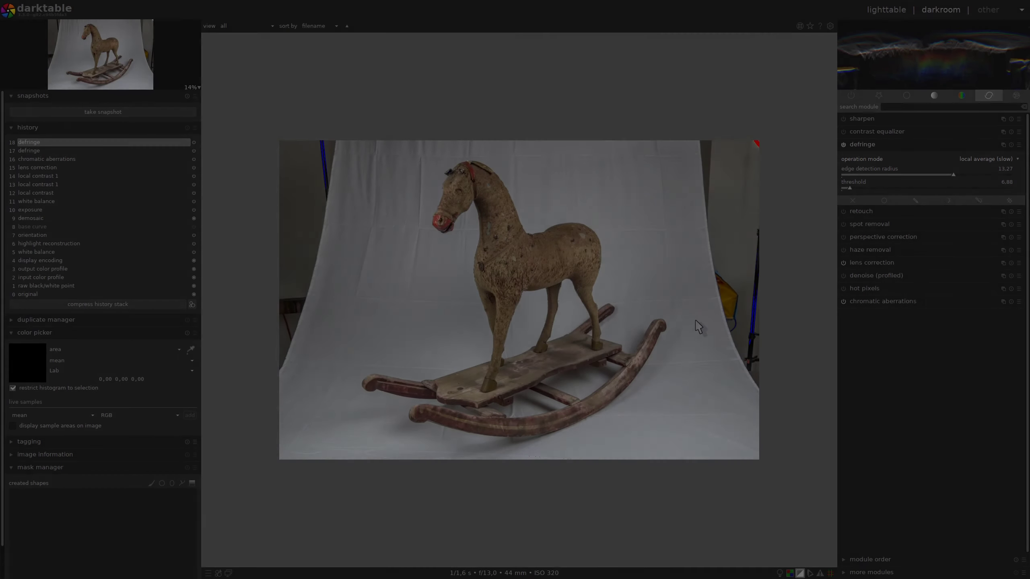
scroll(699, 327, "up", 1)
scroll(699, 325, "up", 1)
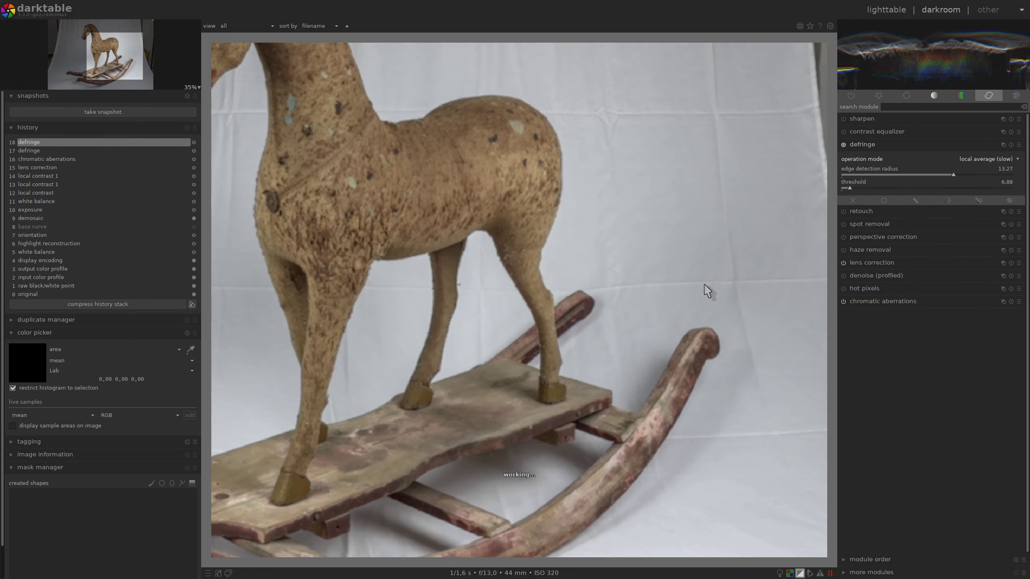
scroll(562, 226, "up", 1)
scroll(579, 209, "up", 1)
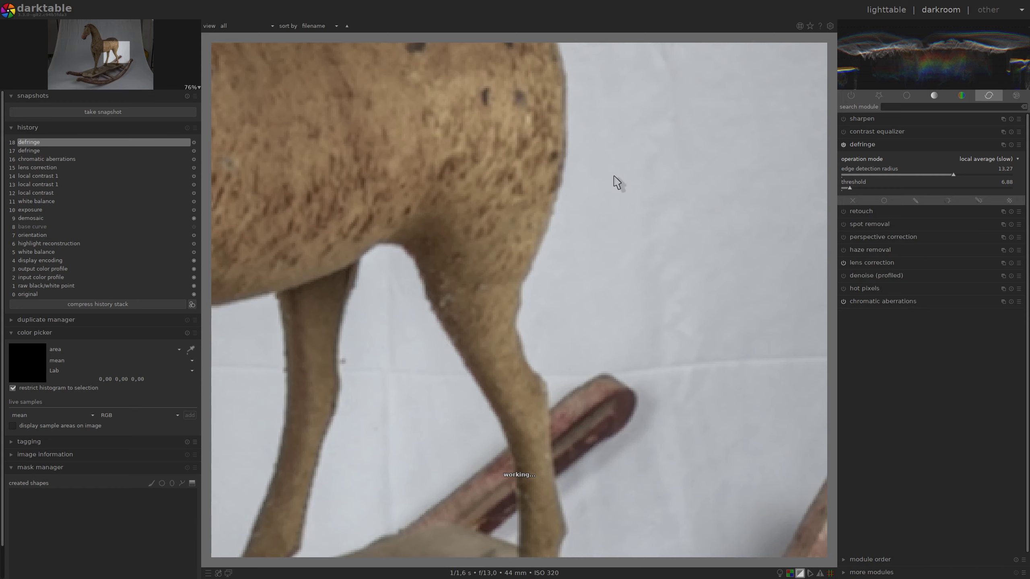
left_click_drag(620, 175, 605, 347)
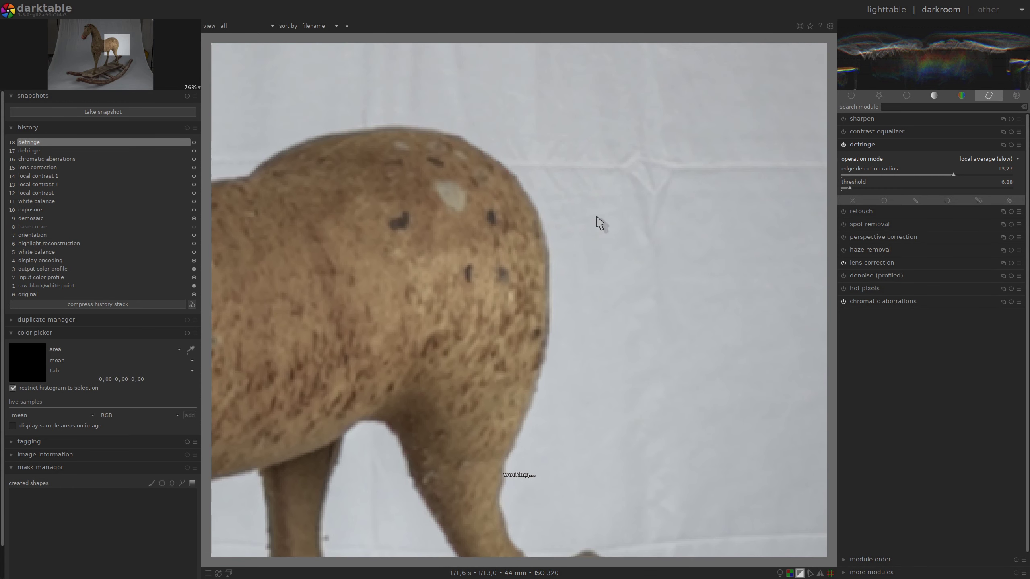
scroll(584, 296, "up", 1)
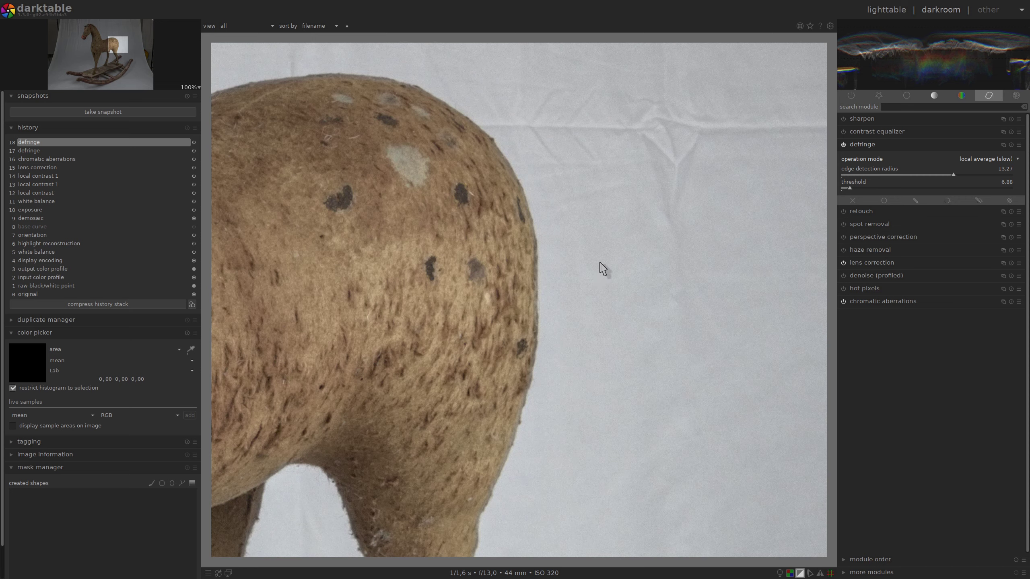
Enable profiled denoise in wavelets mode.
left_click(843, 275)
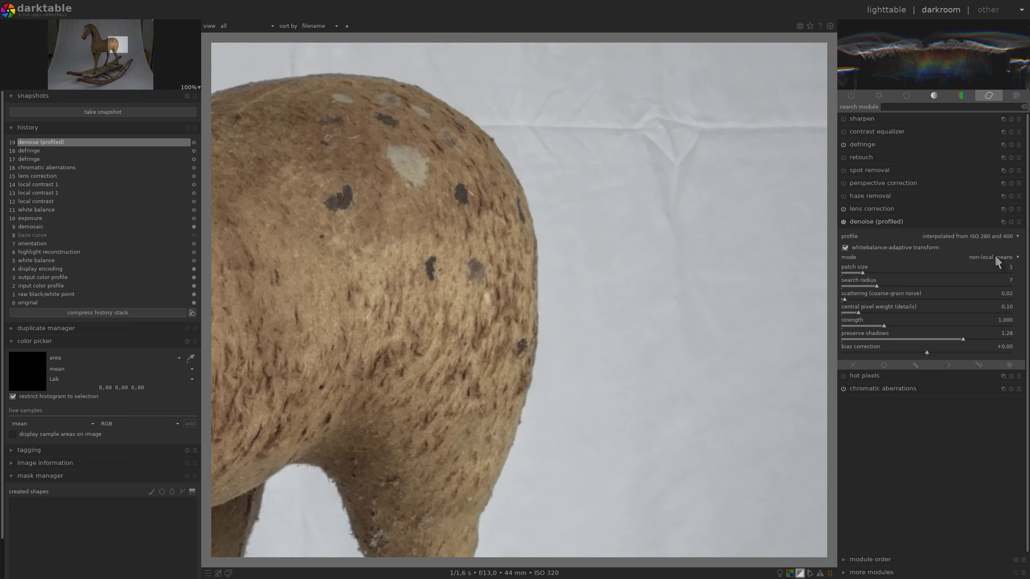
left_click(996, 257)
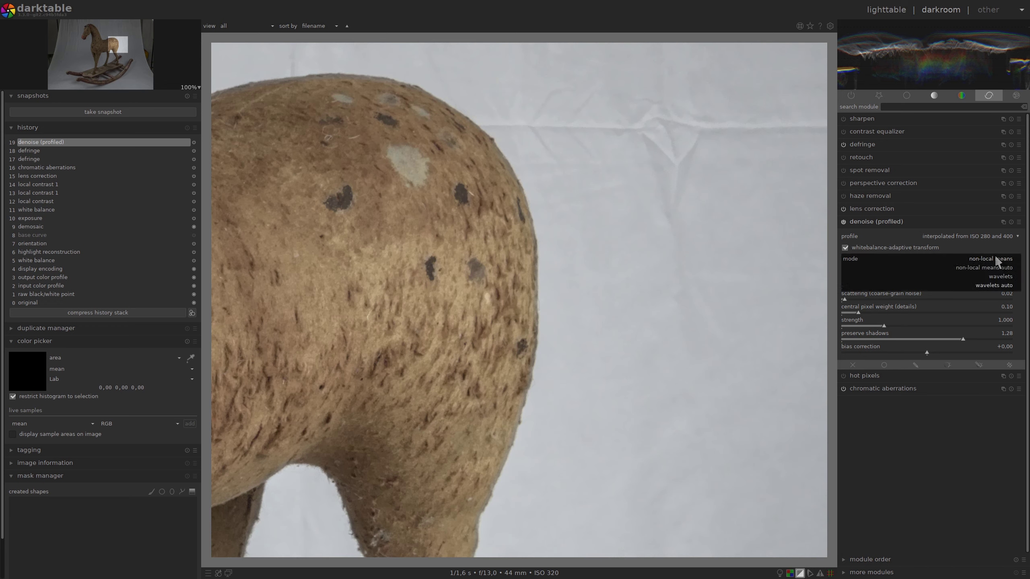
left_click(1001, 277)
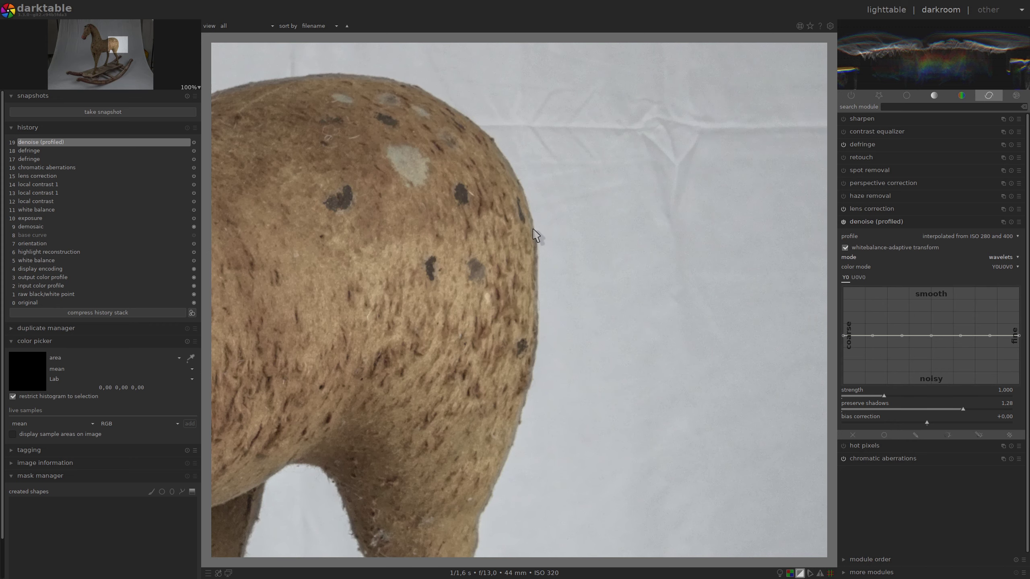
scroll(535, 234, "up", 2)
scroll(535, 234, "up", 2)
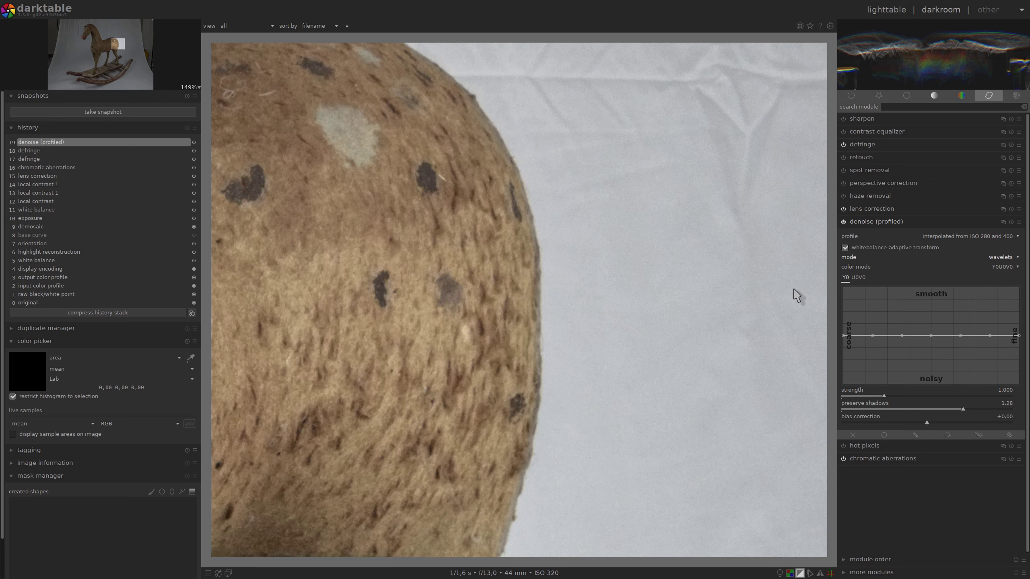
Set denoise strength 2,763 and preserve shadows 0,64, toggling it off and on to compare.
left_click(937, 394)
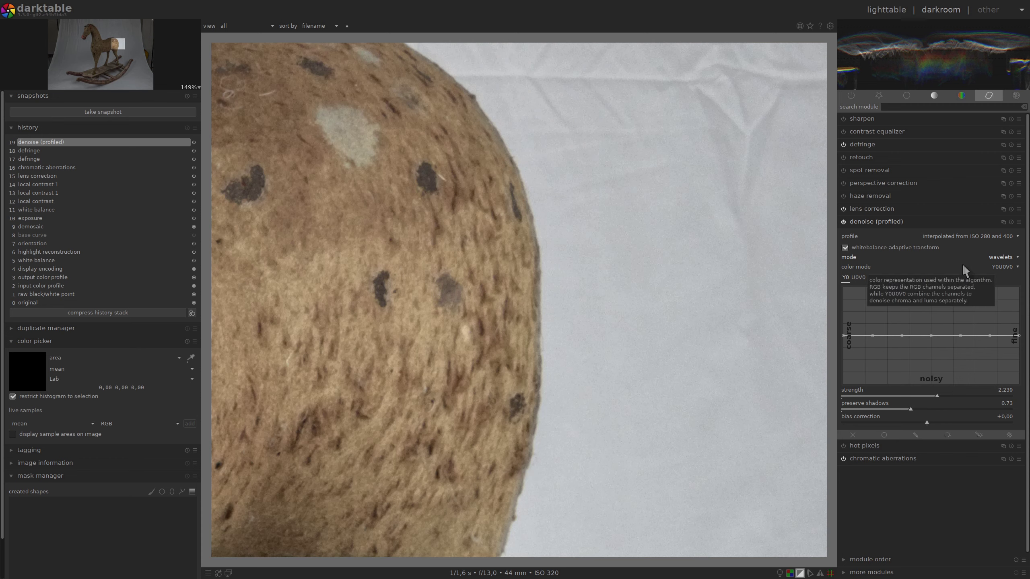
left_click(960, 395)
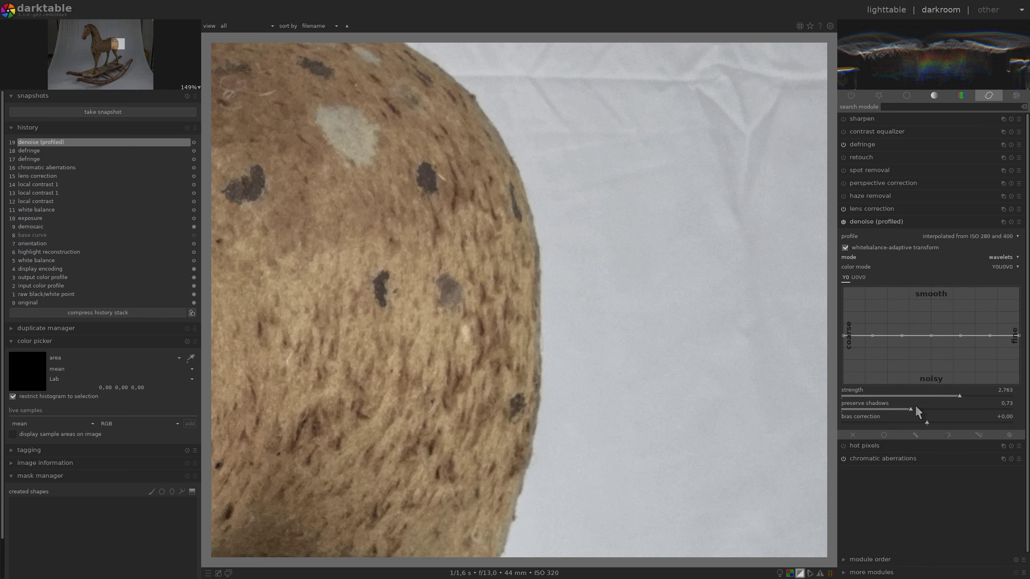
left_click(903, 409)
left_click(843, 222)
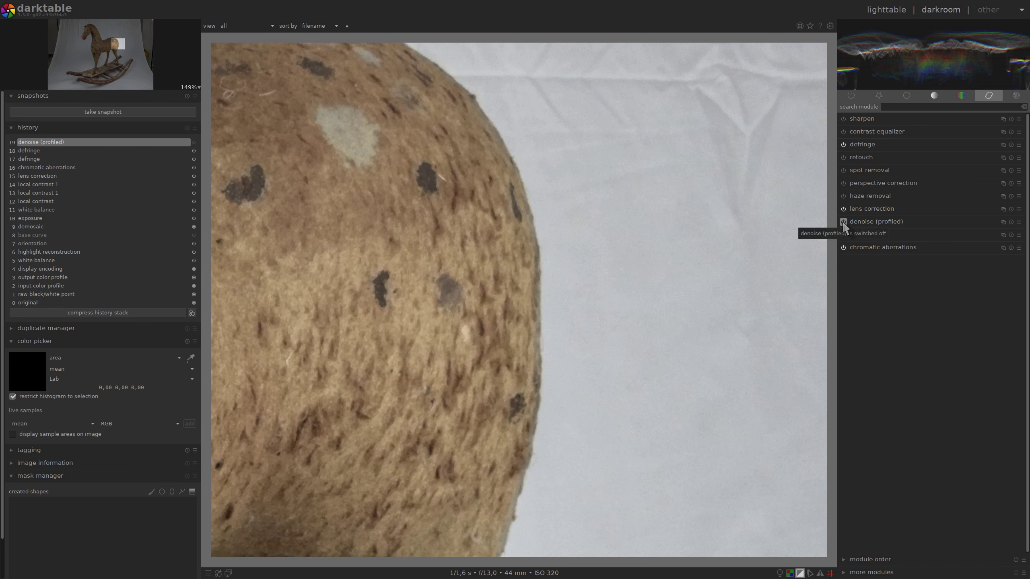
left_click(844, 222)
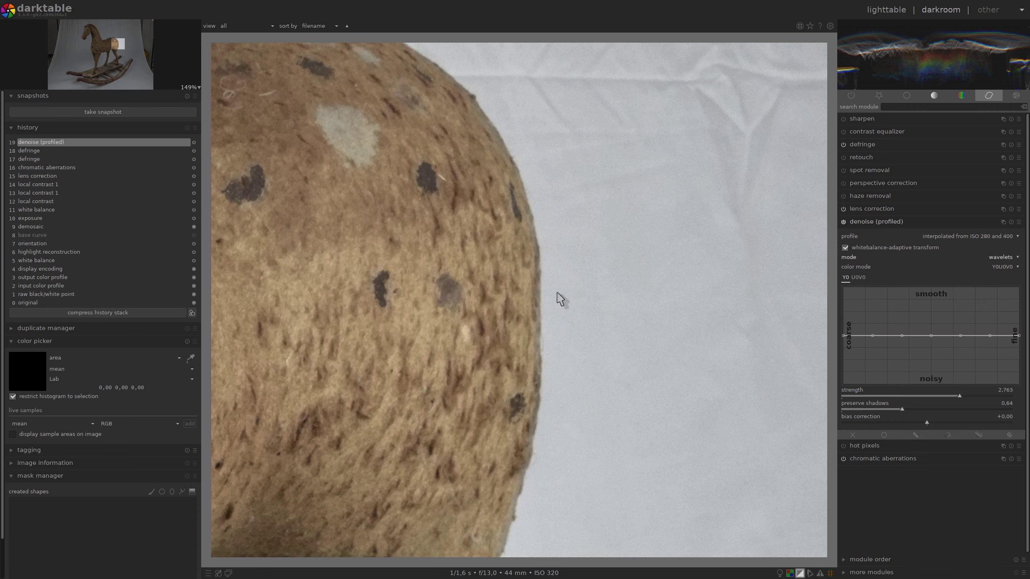
Zoom out to the whole horse, collapse denoise, and show the color module group.
scroll(560, 299, "down", 2)
scroll(560, 299, "down", 1)
scroll(559, 299, "down", 2)
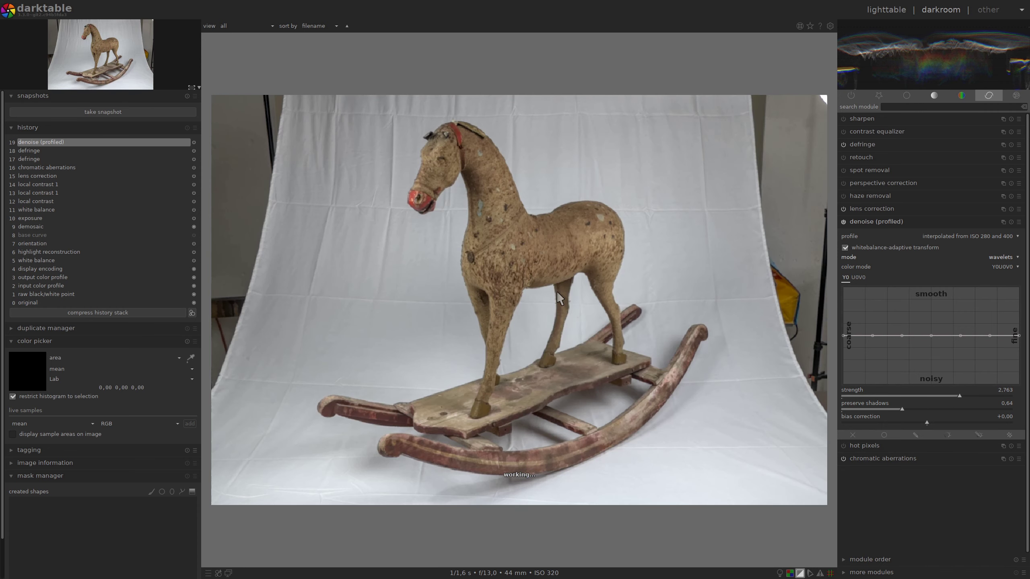
left_click(880, 223)
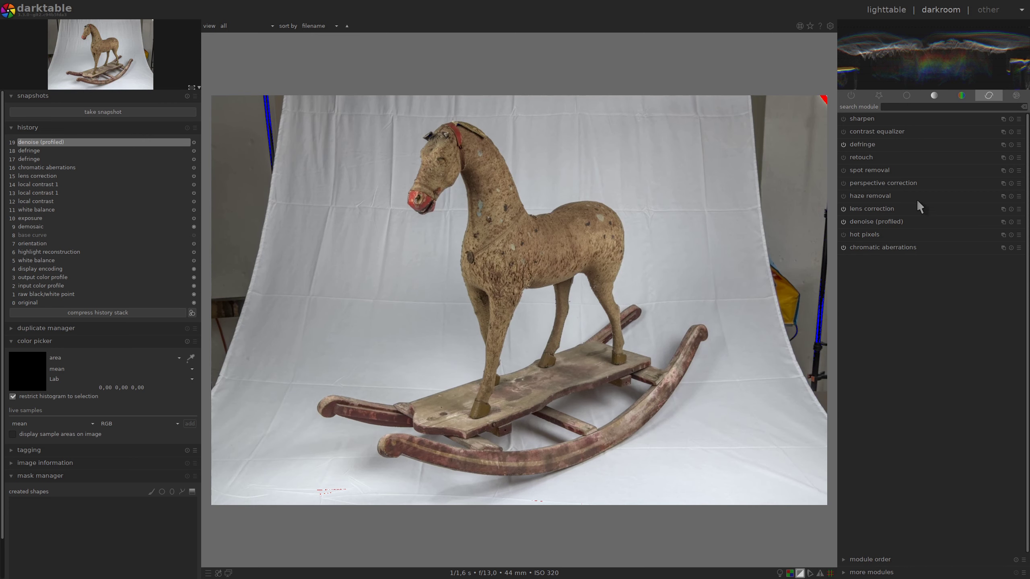
left_click(961, 95)
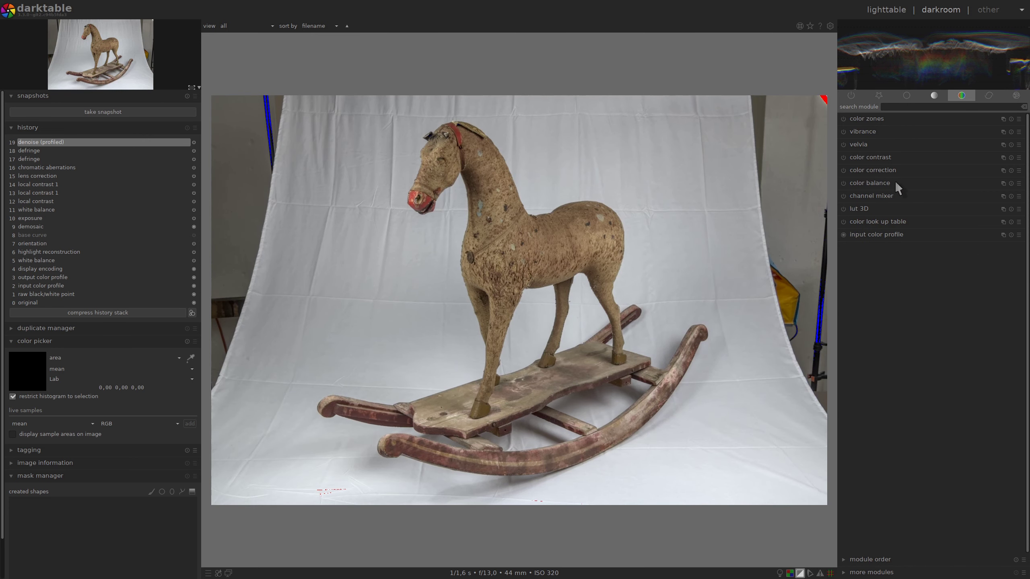
Enable color balance with contrast fulcrum 23,63 %, contrast +2,01 % and highlights gain -0,66 %.
left_click(859, 182)
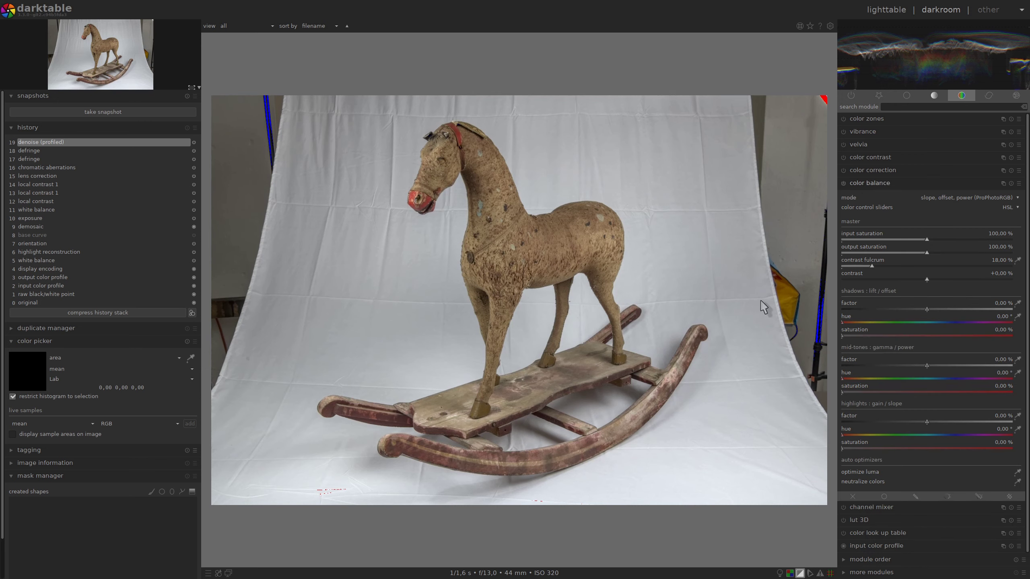
left_click(883, 266)
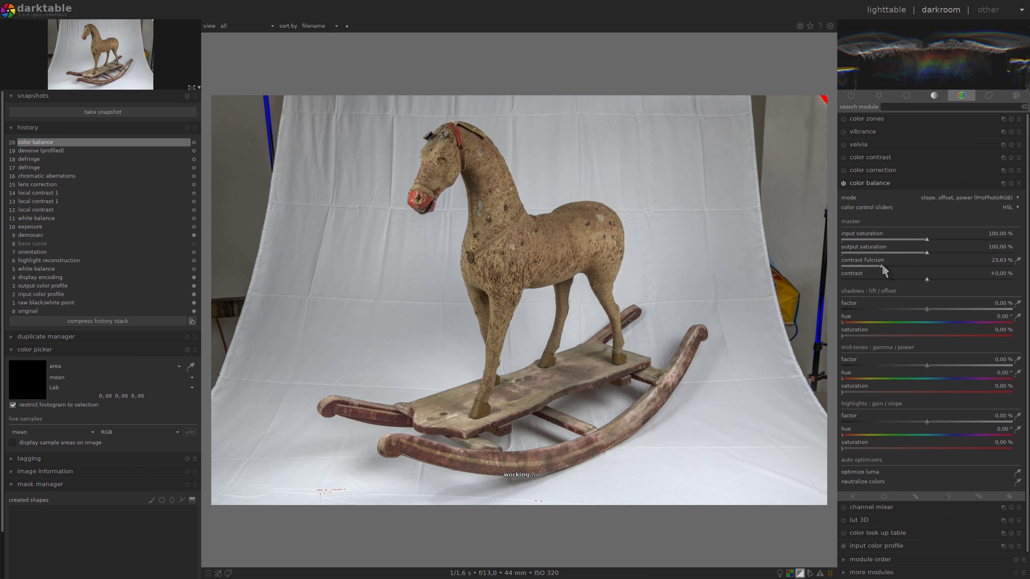
left_click(930, 279)
left_click(941, 421)
left_click(926, 421)
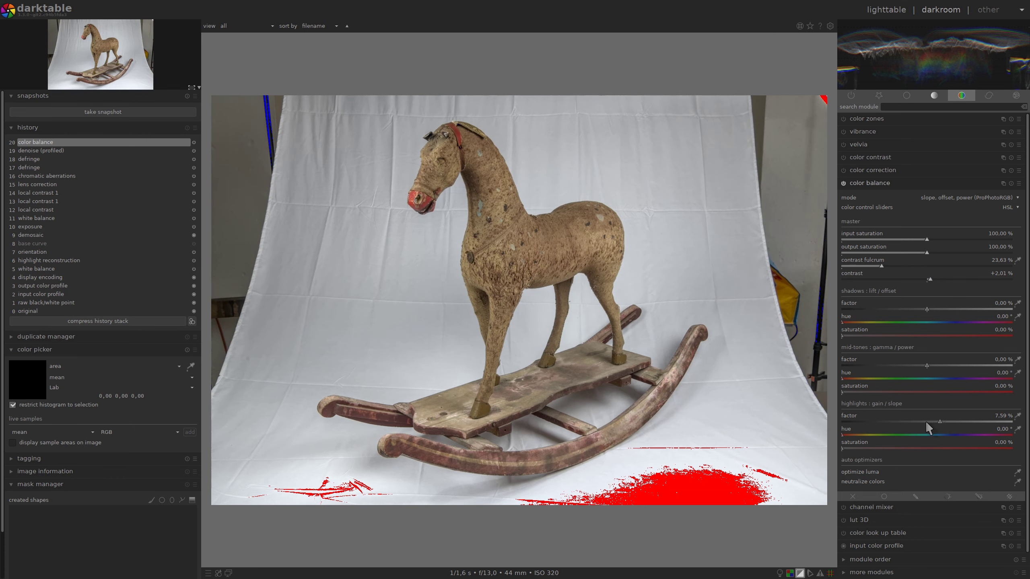
Set color balance mid-tones factor to 8,82 %, toggling the module off and on to compare.
left_click(938, 366)
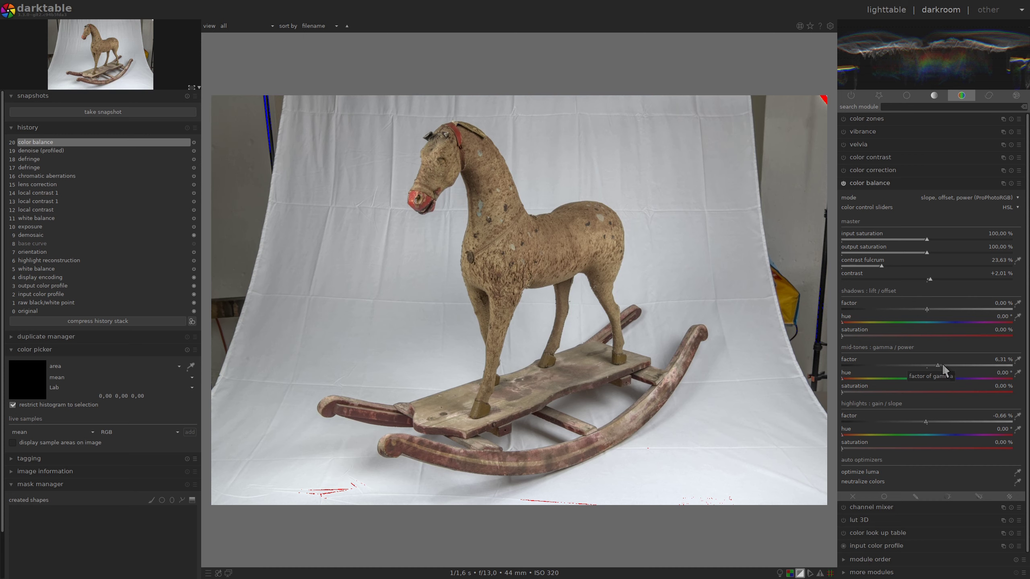
left_click(942, 366)
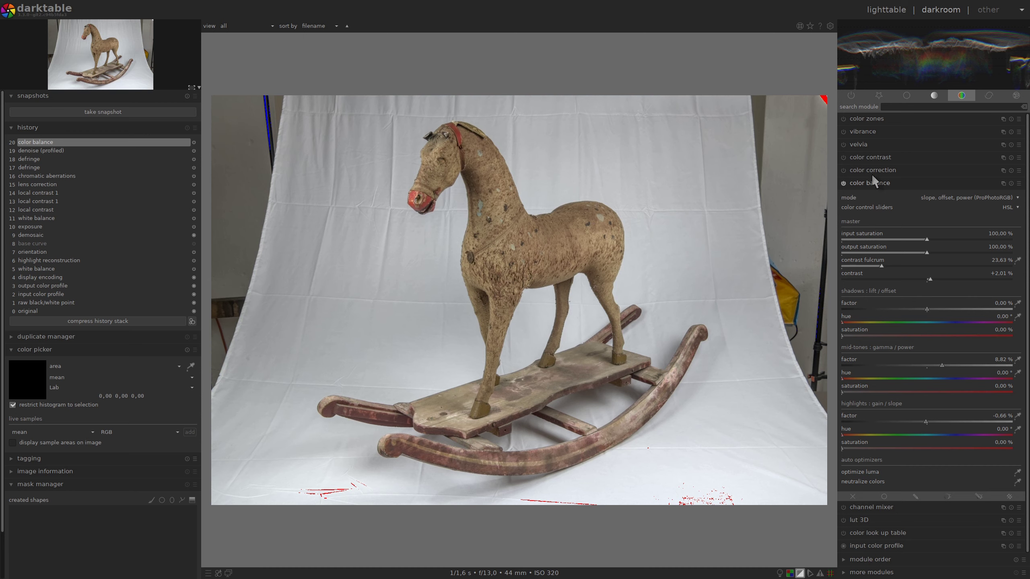
mouse_move(869, 184)
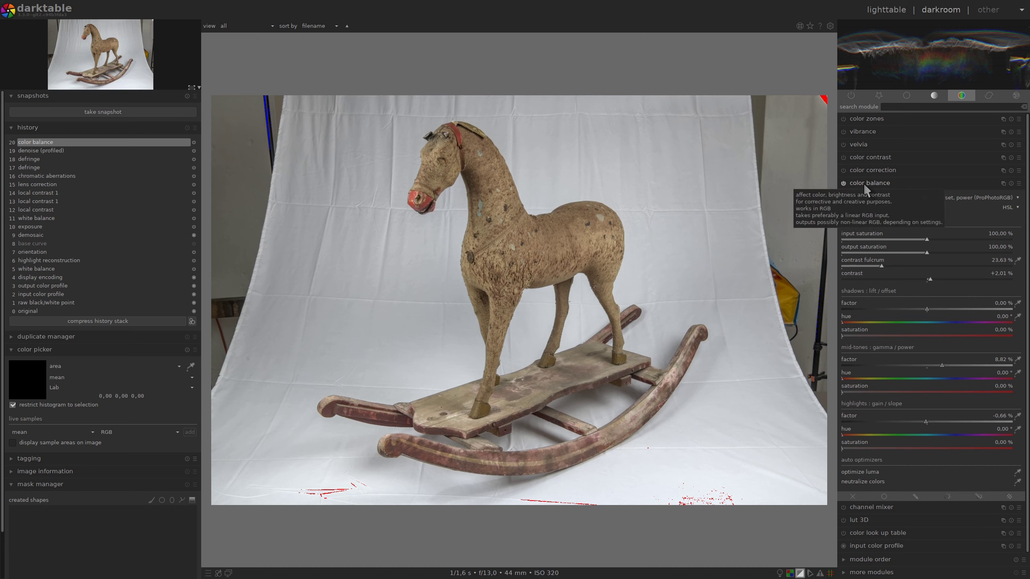
left_click(844, 183)
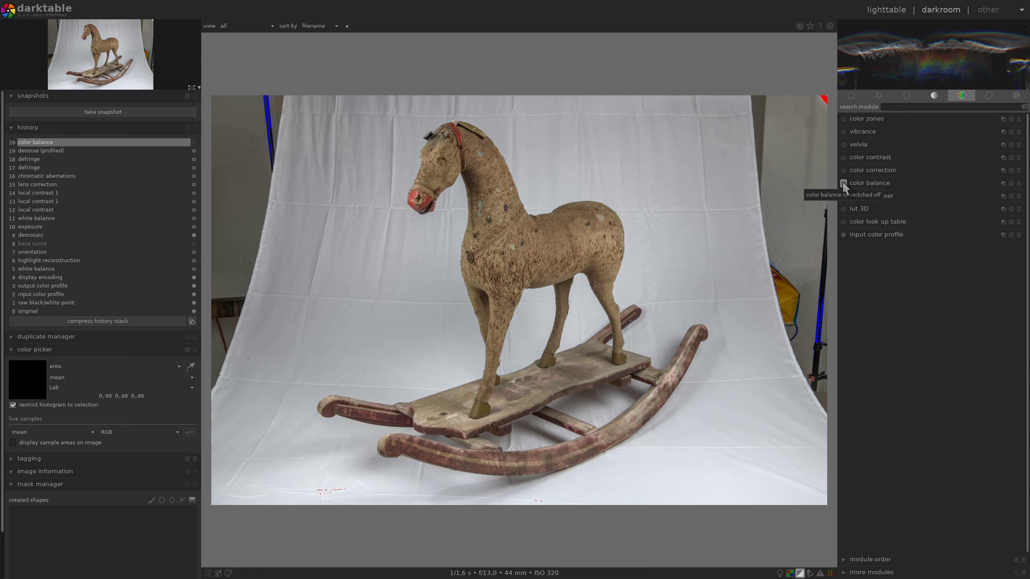
left_click(843, 183)
left_click(868, 184)
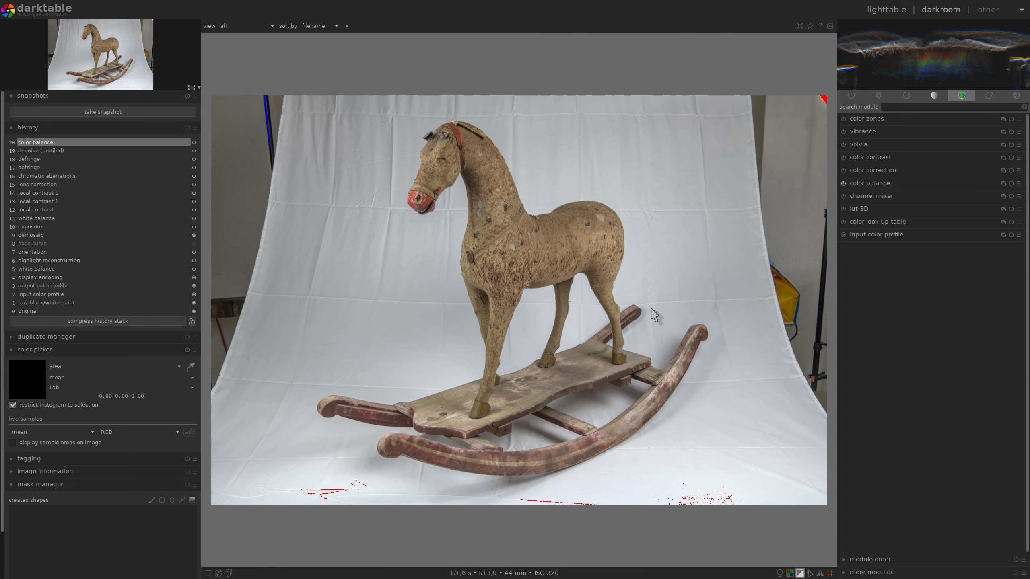
left_click(1003, 184)
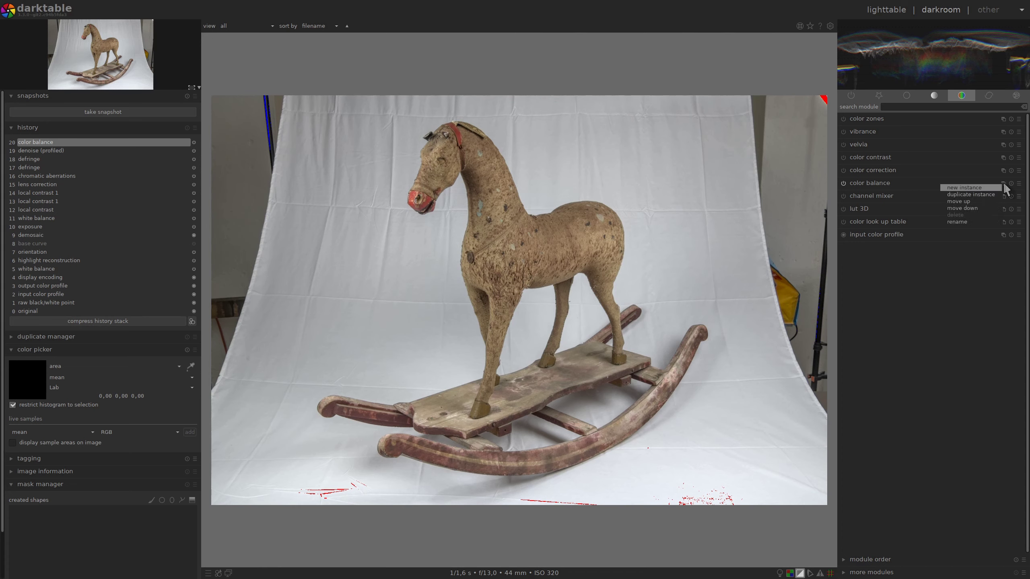
Create a second color balance instance and show its drawn & parametric mask blending options.
left_click(1004, 186)
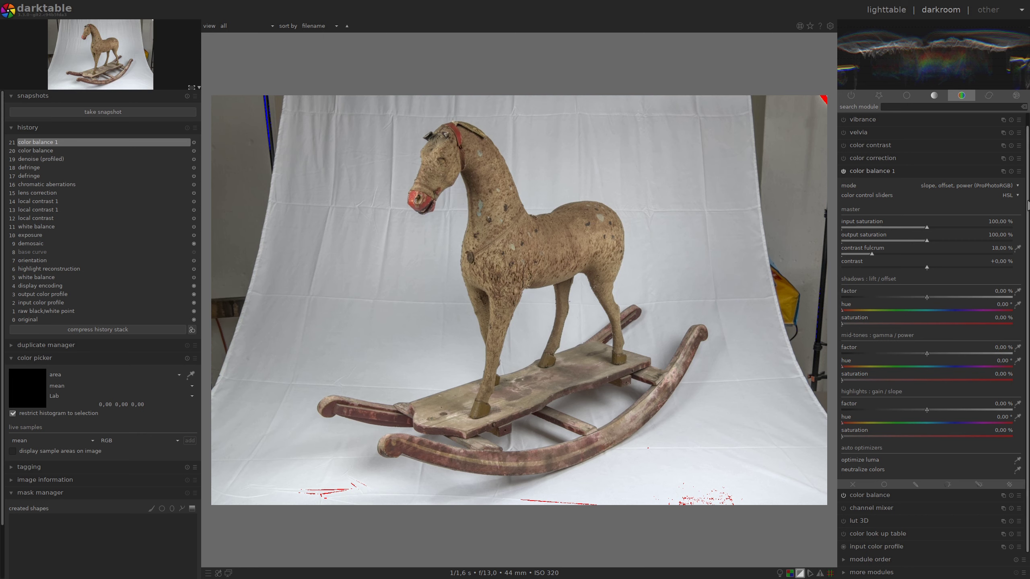
left_click(978, 484)
Narrow the mask's a and b channel ranges to exclude the most green and blue tones.
scroll(1028, 338, "down", 5)
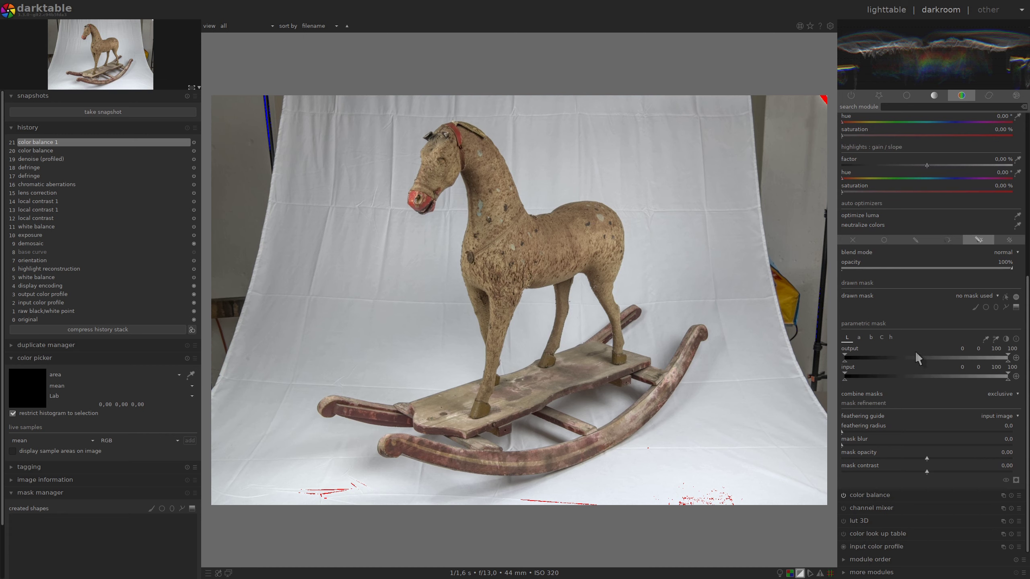
left_click(859, 337)
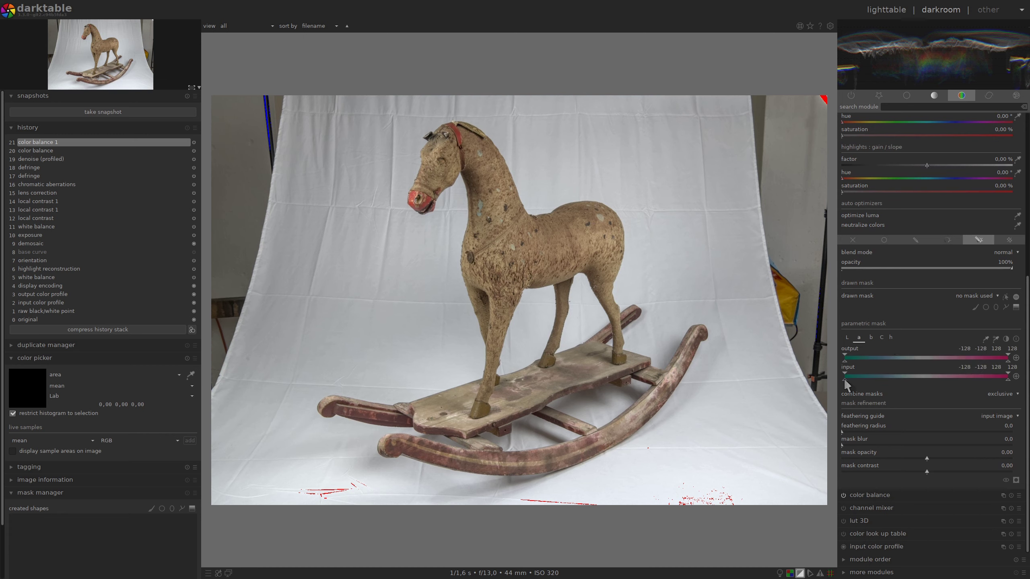
left_click_drag(845, 379, 885, 381)
scroll(923, 381, "up", 2)
left_click_drag(867, 378, 895, 380)
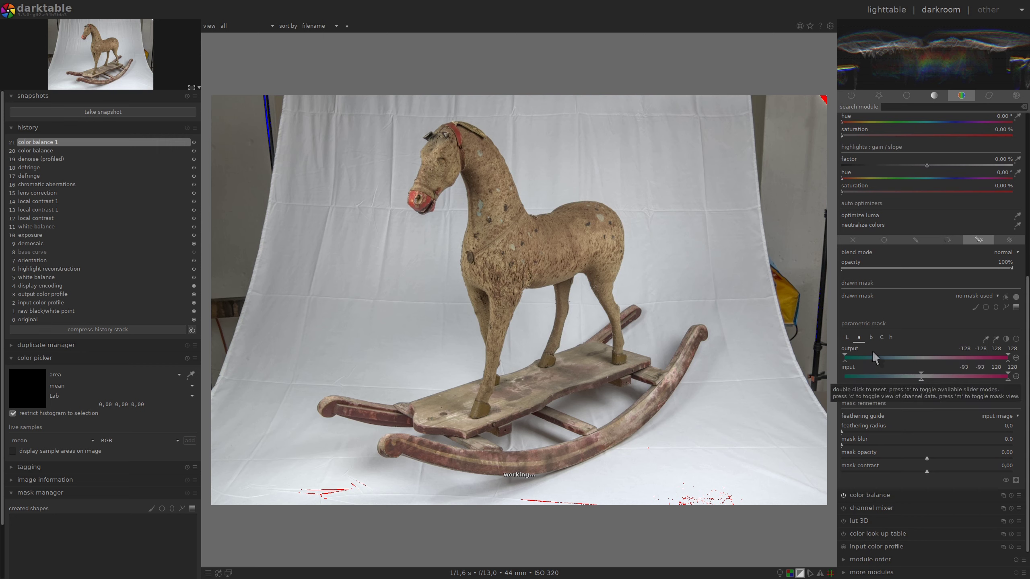
left_click(871, 337)
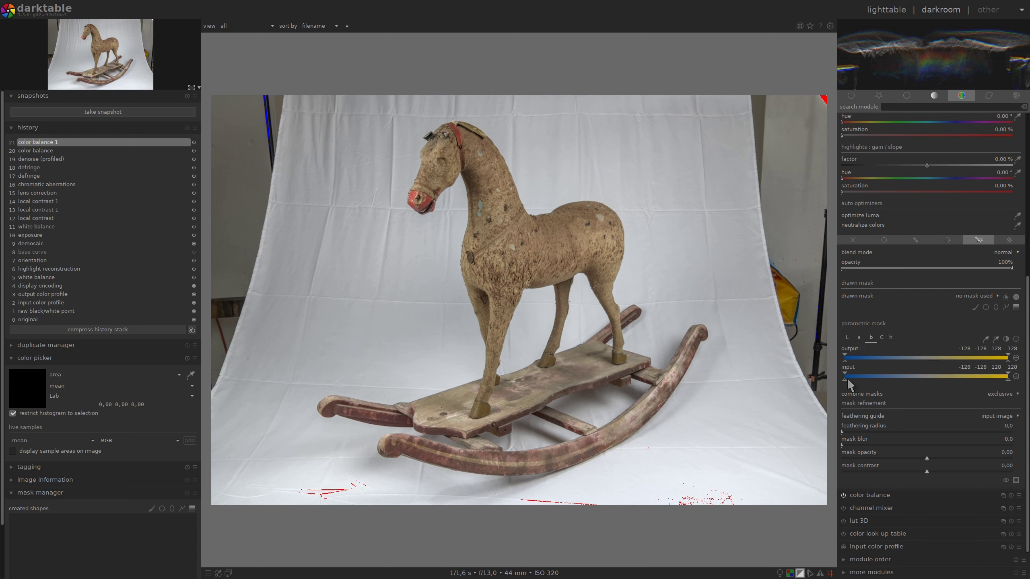
left_click_drag(847, 380, 861, 382)
Preview the mask and raise the chroma channel's lower input bound to 5.0.
left_click(1017, 480)
left_click(881, 337)
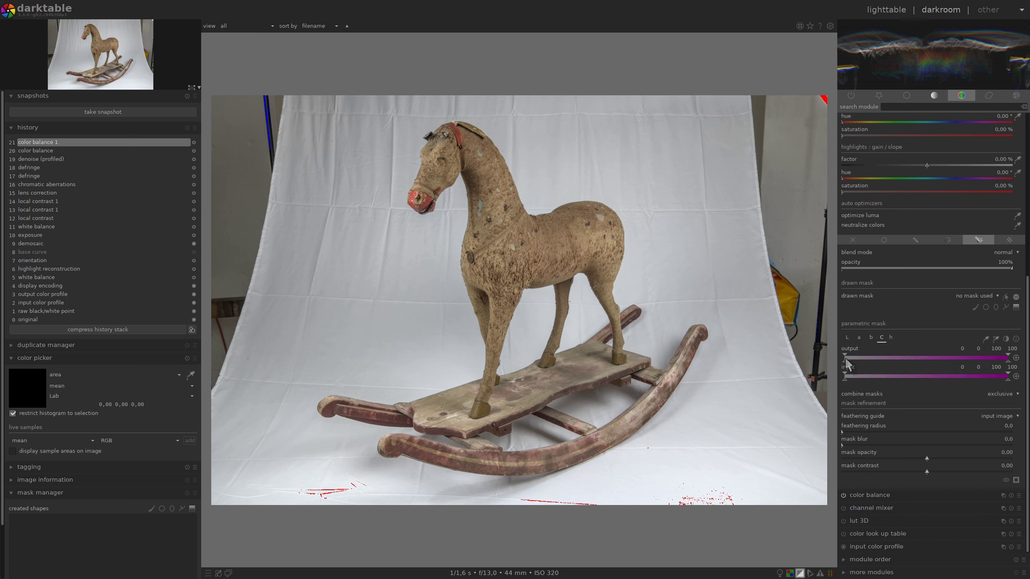
left_click_drag(845, 380, 855, 382)
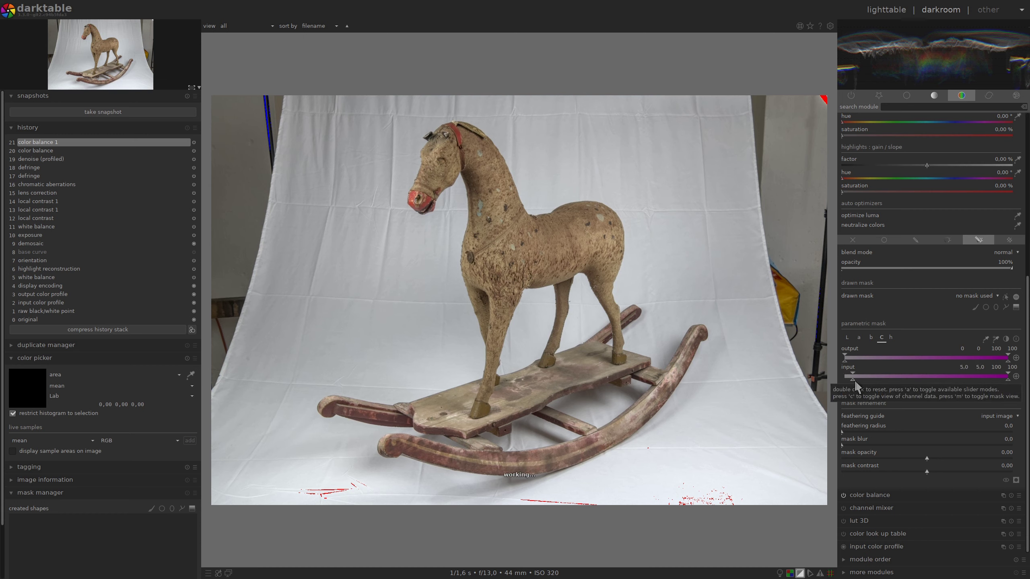
Show the mask overlay and tune the chroma input thresholds to about 2.0 and 4.0.
left_click(1017, 480)
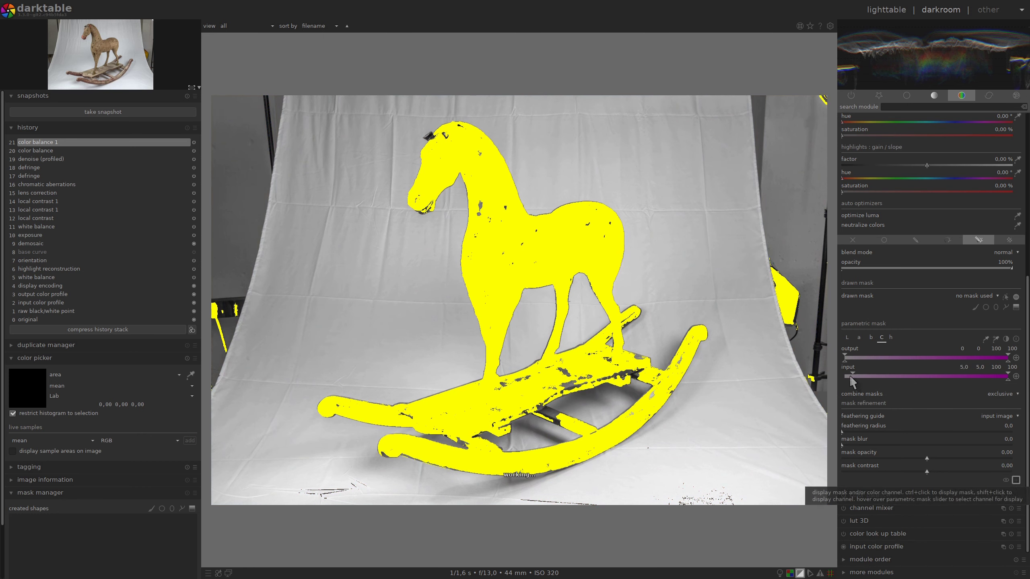
left_click_drag(854, 381, 850, 381)
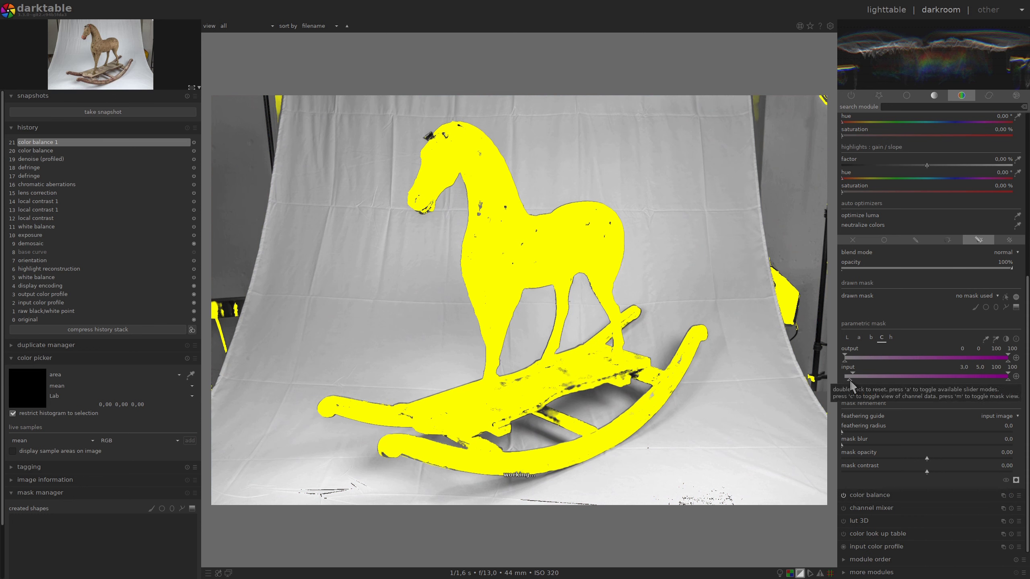
left_click_drag(850, 380, 849, 382)
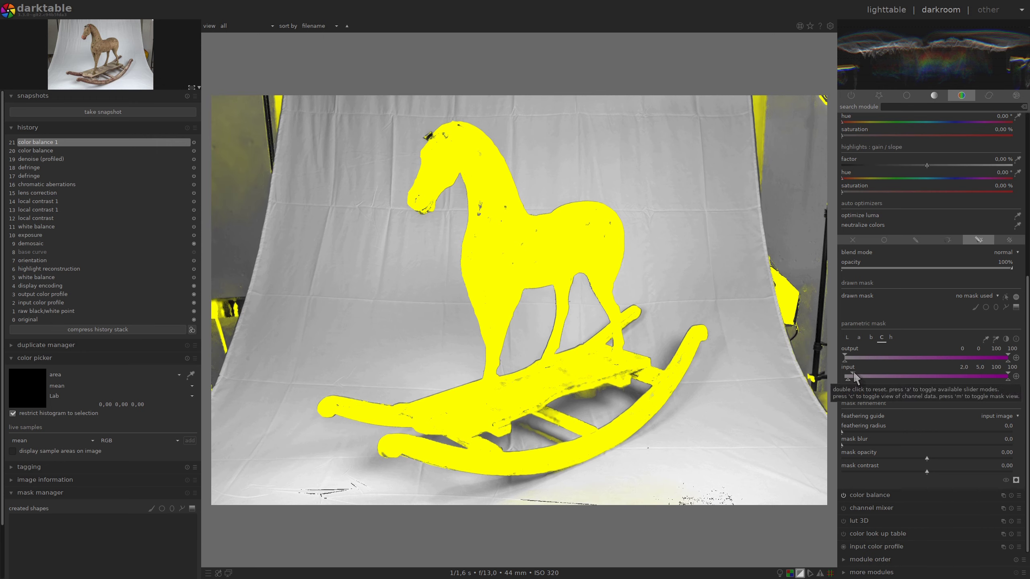
left_click_drag(852, 382, 853, 374)
Set feathering radius 59.7, mask contrast 0.44, opacity 0.11 and chroma lower threshold 3.0.
left_click(883, 431)
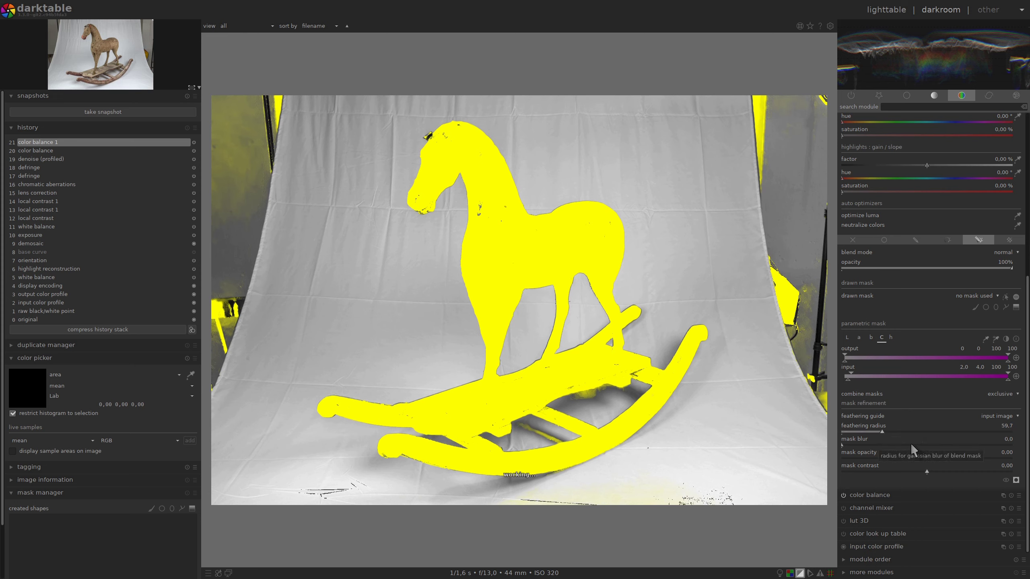
left_click(956, 471)
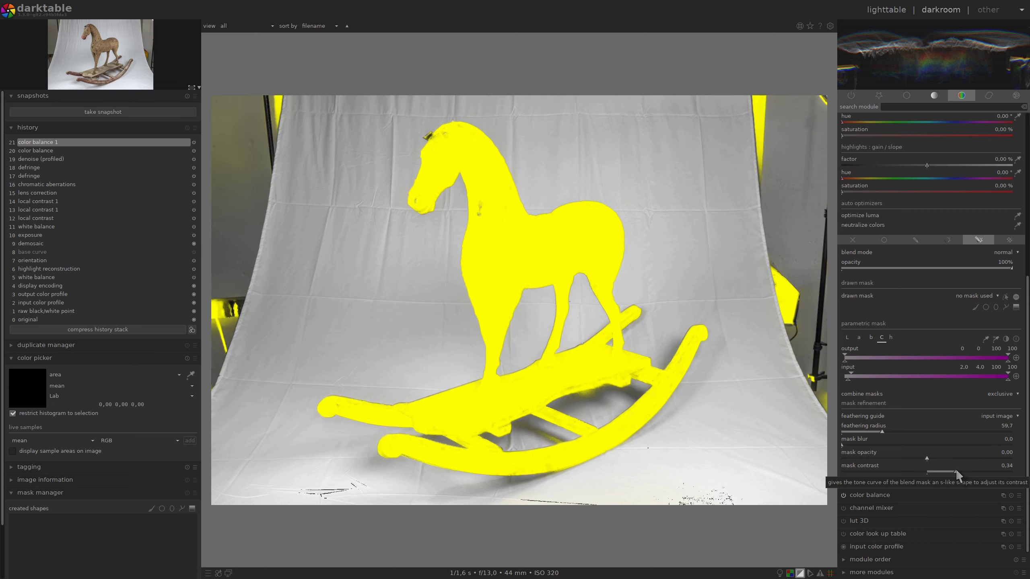
left_click(964, 470)
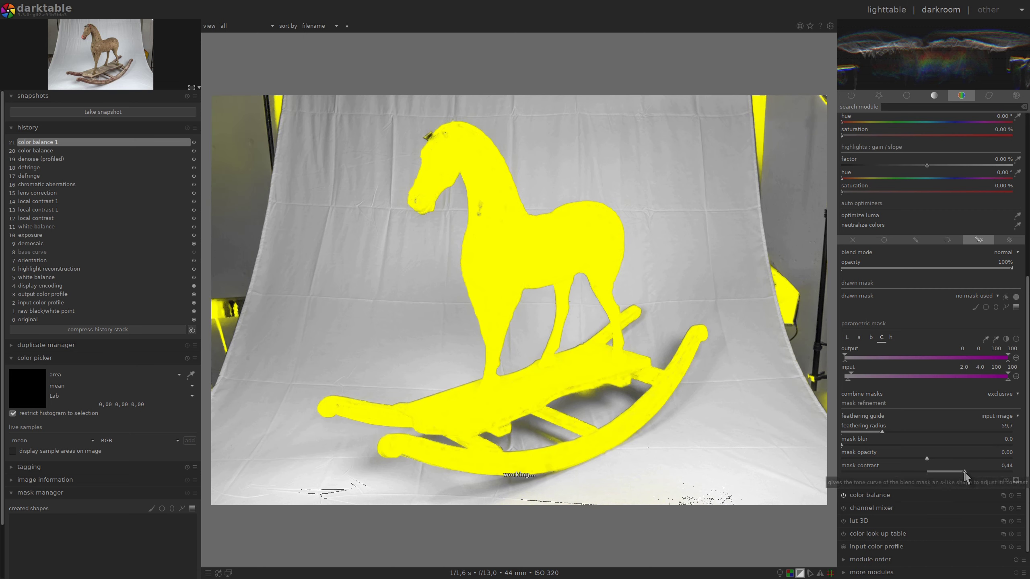
left_click(936, 458)
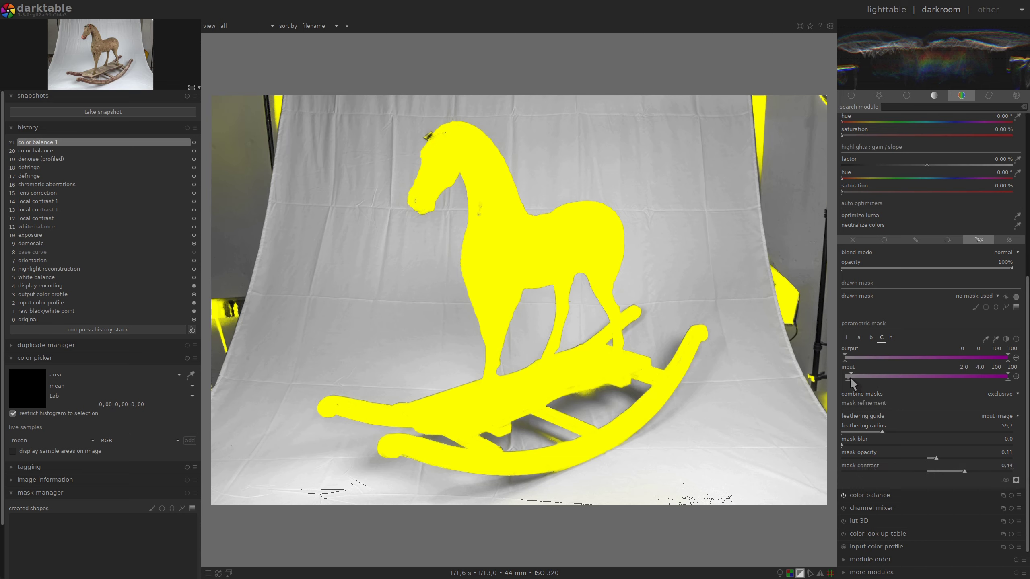
left_click_drag(851, 380, 852, 381)
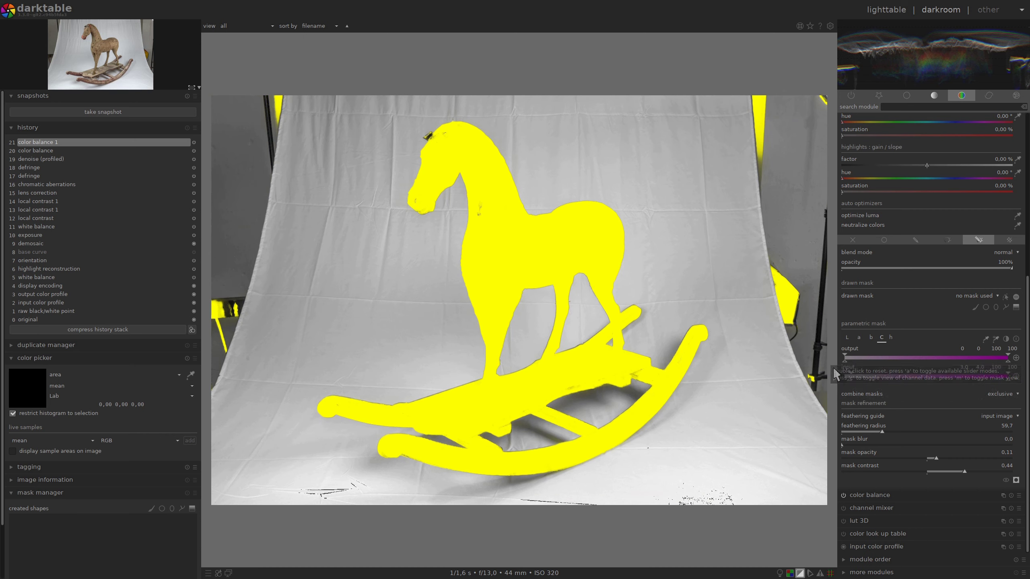
left_click(1016, 480)
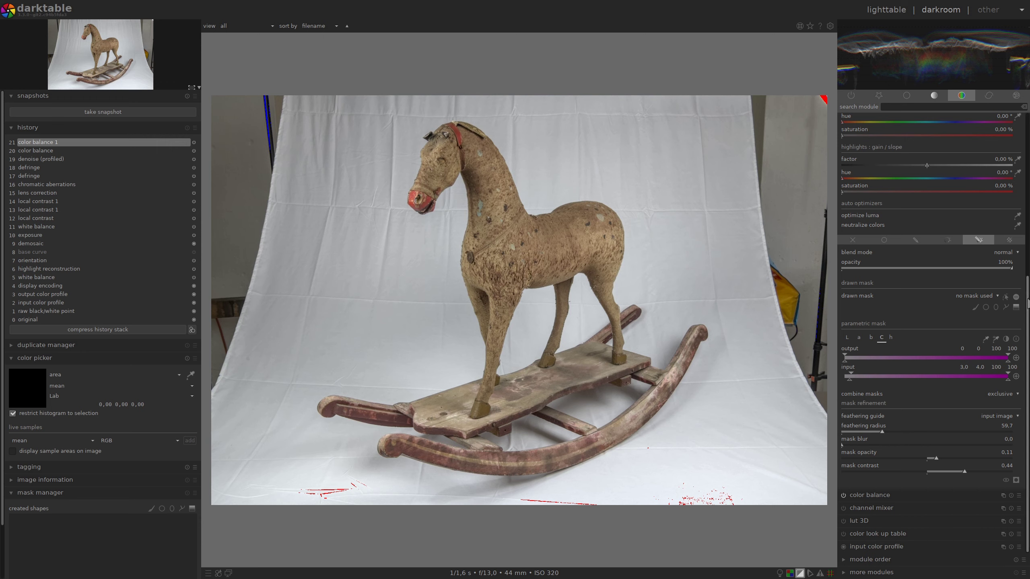
Lift the horse's mid-tones by 5.14 % and brighten its highlights slightly.
scroll(1026, 301, "up", 2)
scroll(948, 287, "up", 3)
scroll(948, 288, "up", 3)
scroll(949, 287, "up", 3)
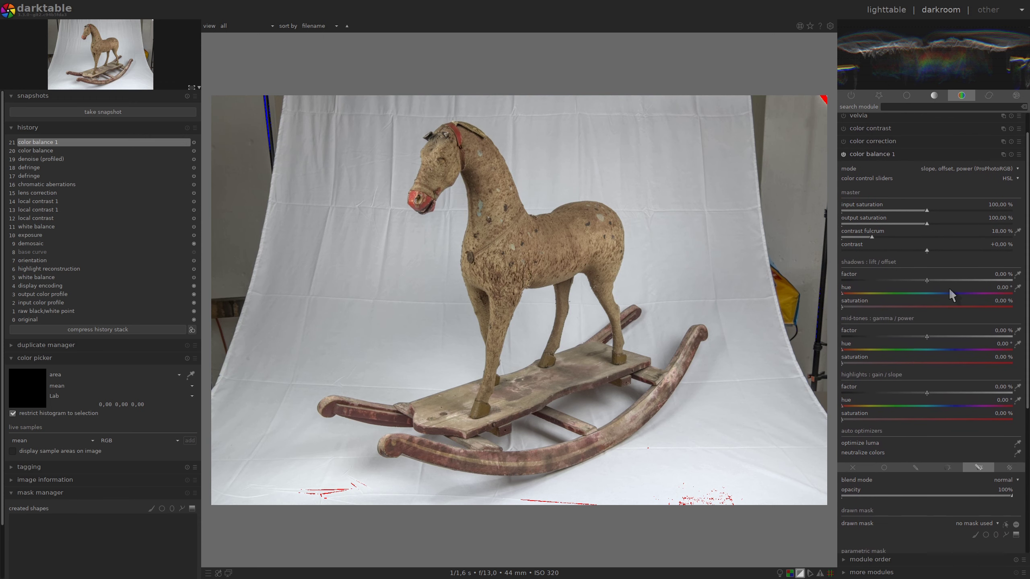
left_click(926, 337)
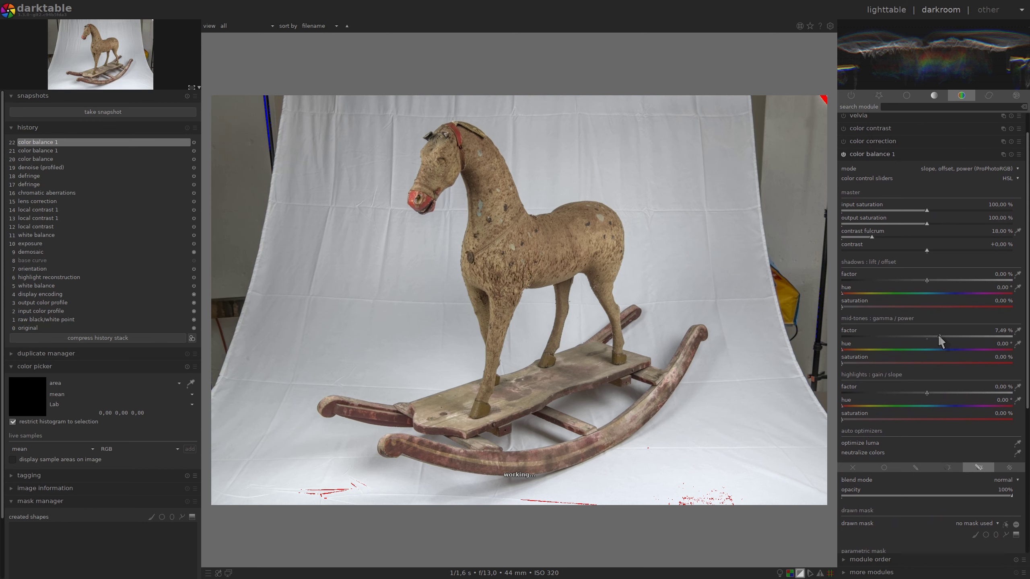
left_click(935, 336)
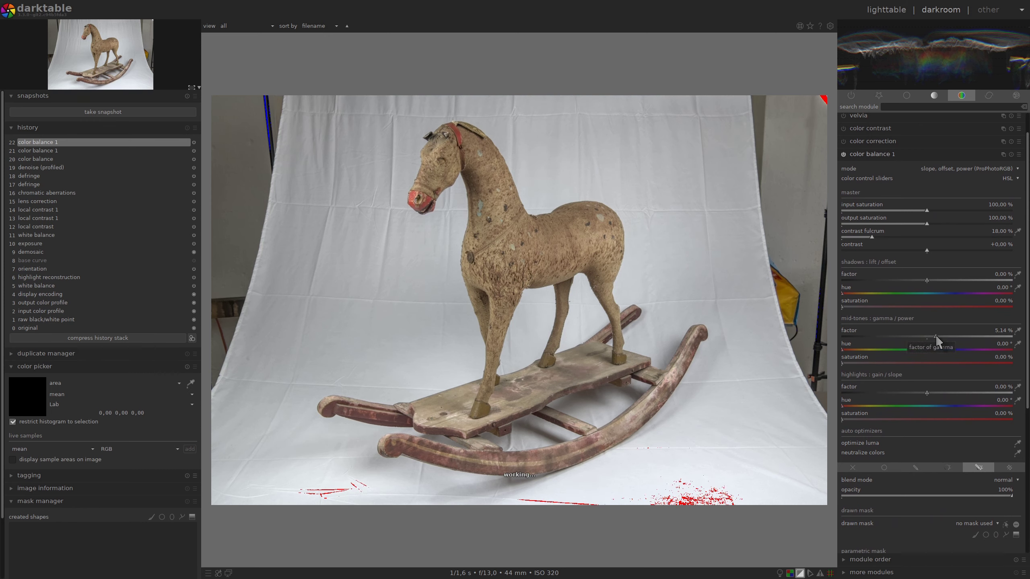
left_click_drag(927, 393, 931, 394)
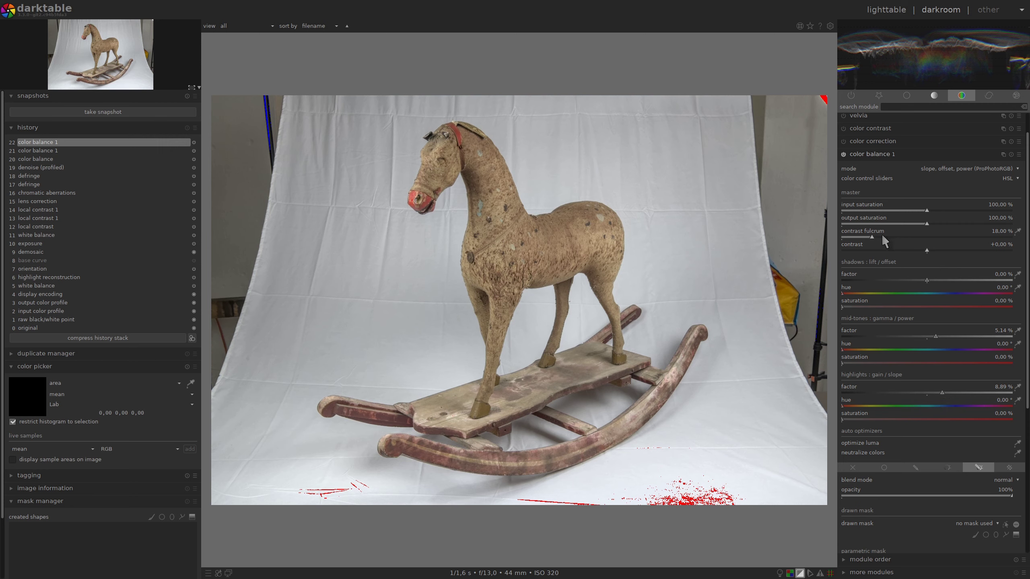
Add +9.30 % contrast and reduce the highlights boost to 3.65 %.
left_click_drag(927, 250, 937, 252)
left_click_drag(942, 250, 951, 250)
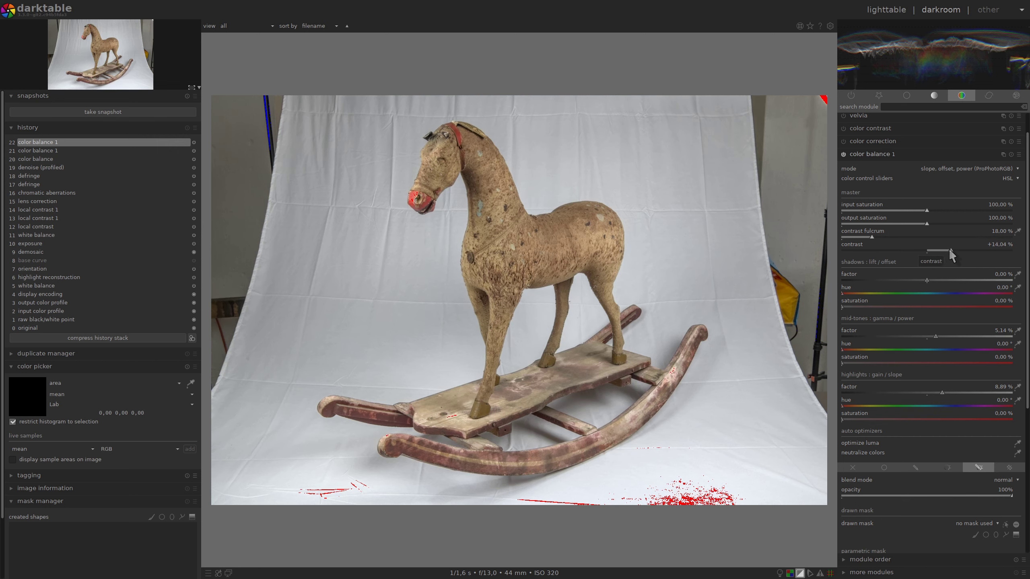
left_click_drag(949, 250, 946, 251)
left_click_drag(945, 251, 943, 252)
left_click(933, 392)
Toggle color balance 1 off and on to compare, then collapse its settings.
left_click(860, 155)
left_click(844, 183)
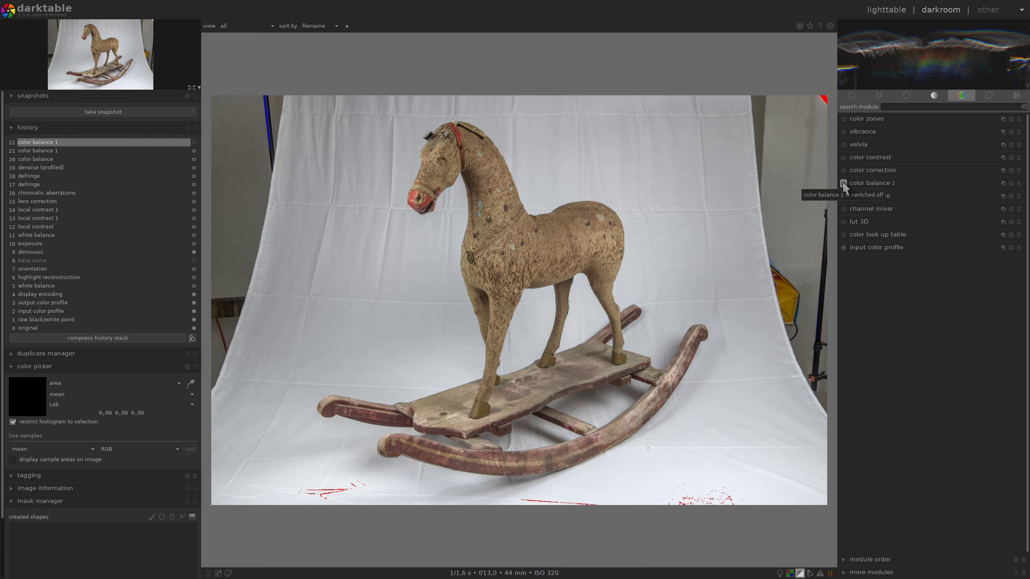
left_click(844, 183)
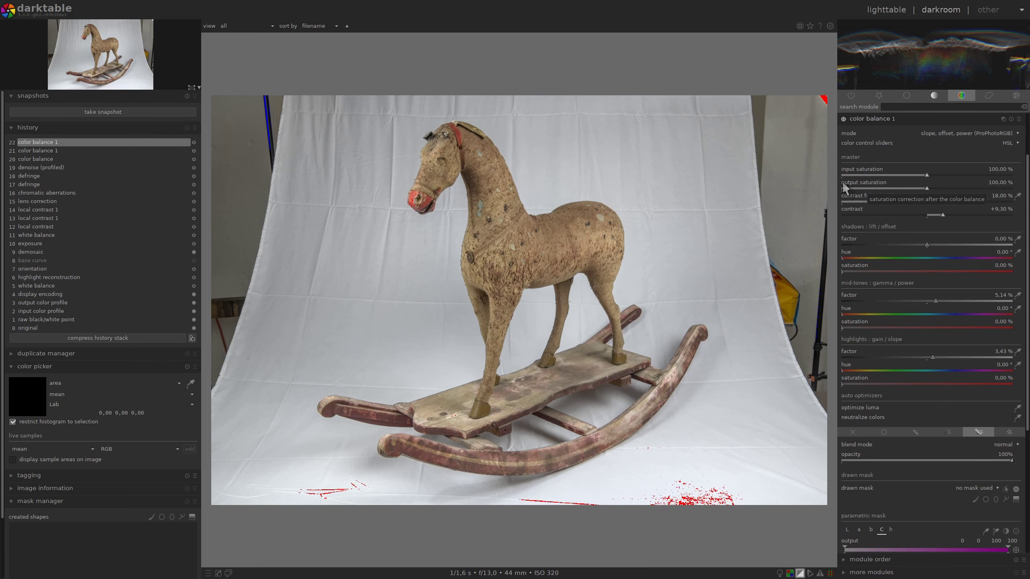
left_click(887, 120)
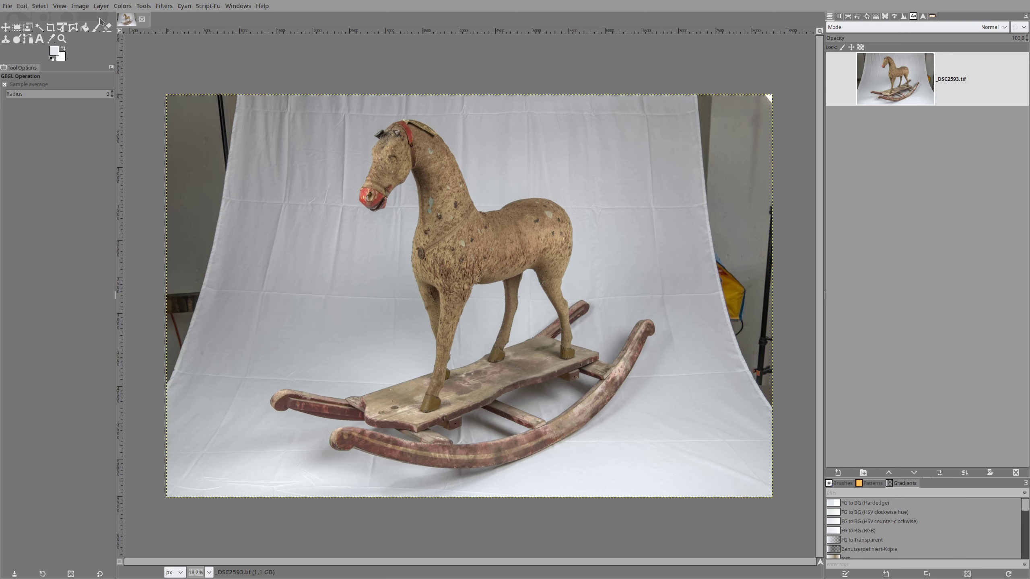
Convert the image precision to 16-bit floating point.
left_click(81, 7)
mouse_move(121, 46)
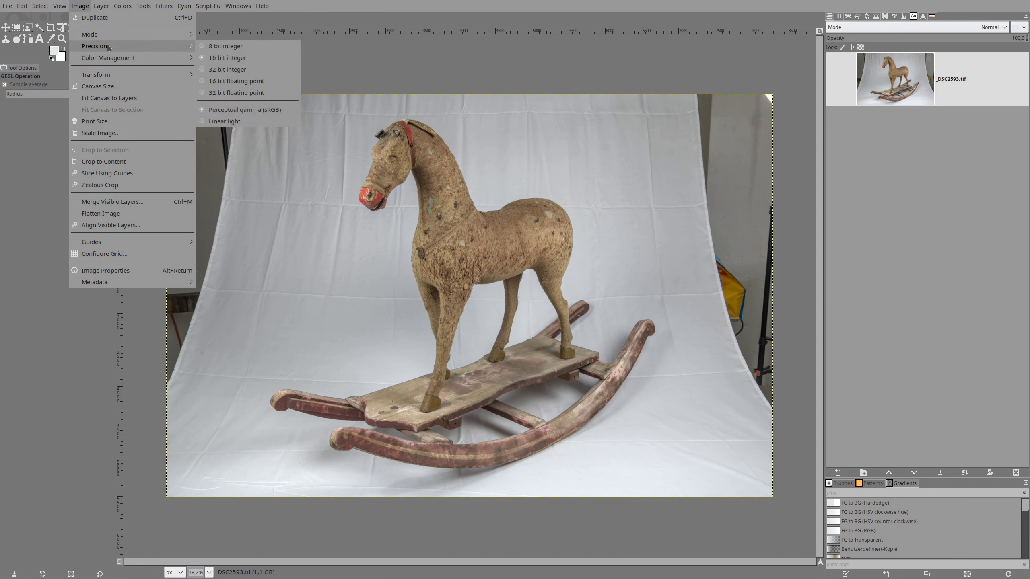
left_click(204, 86)
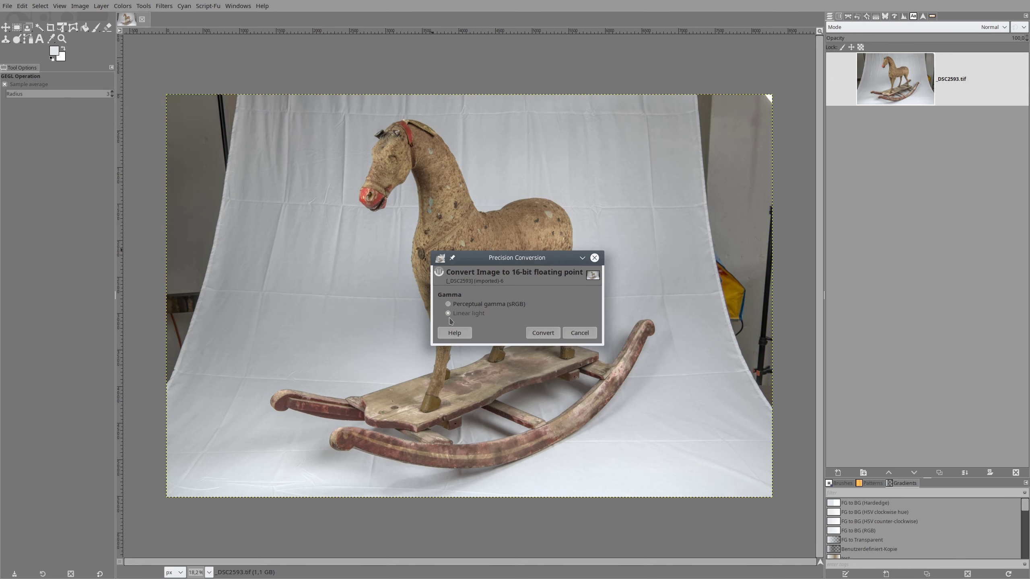
left_click(543, 333)
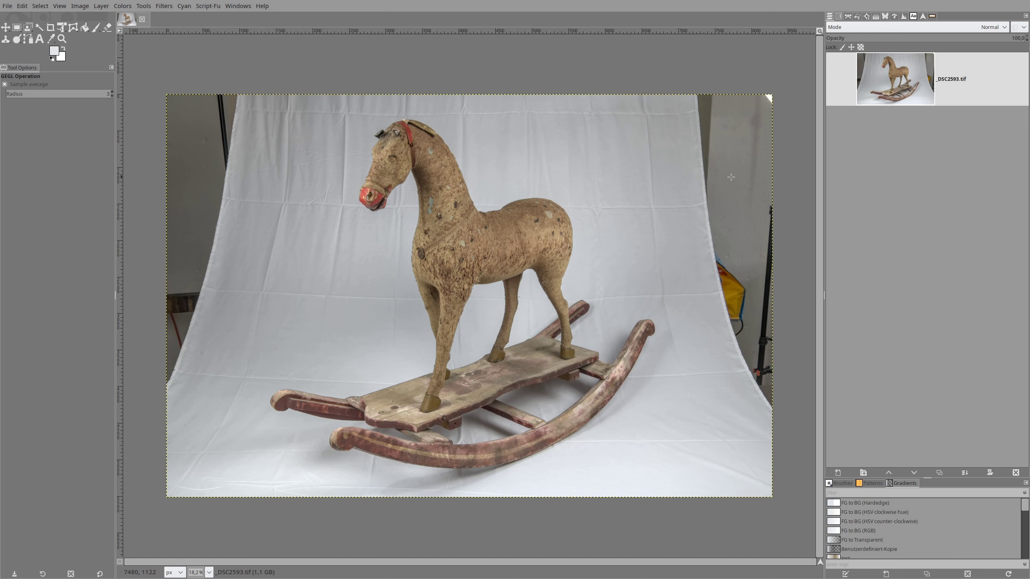
Duplicate the image layer and apply Curves, deepening the shadows and lifting the upper tones.
left_click(939, 473)
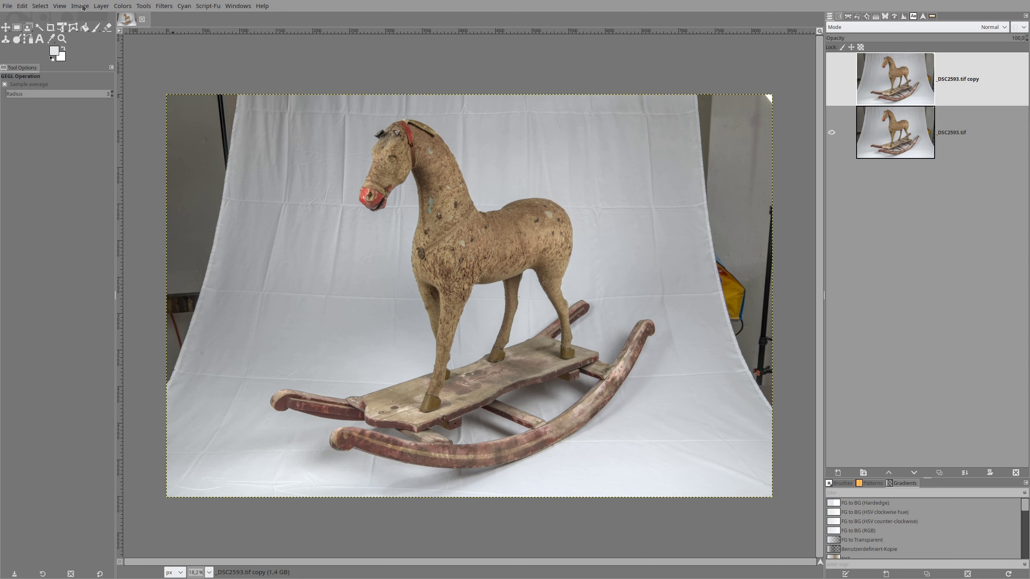
left_click(121, 6)
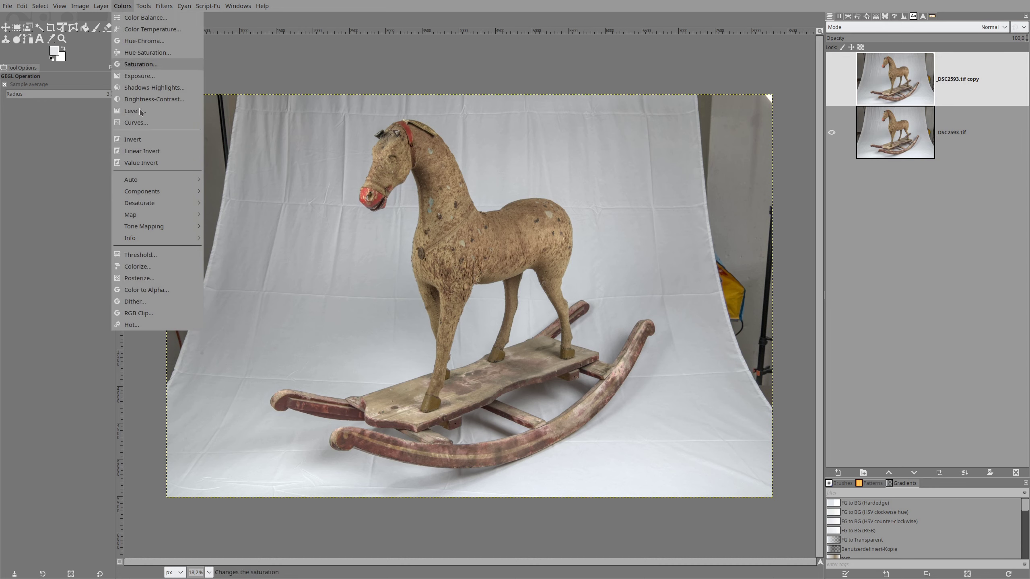
left_click(145, 124)
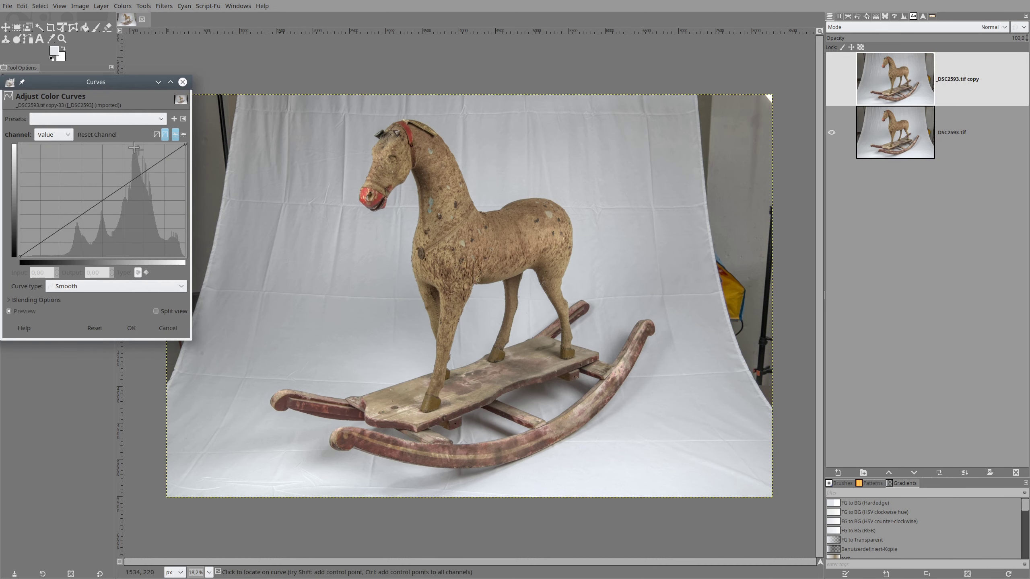
left_click(156, 162)
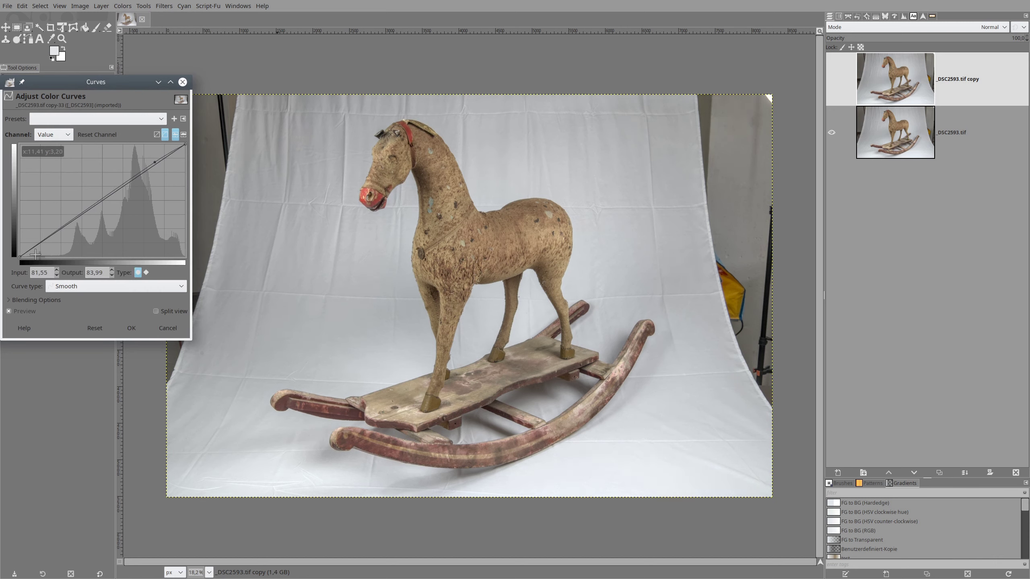
left_click(32, 251)
left_click_drag(32, 252, 42, 246)
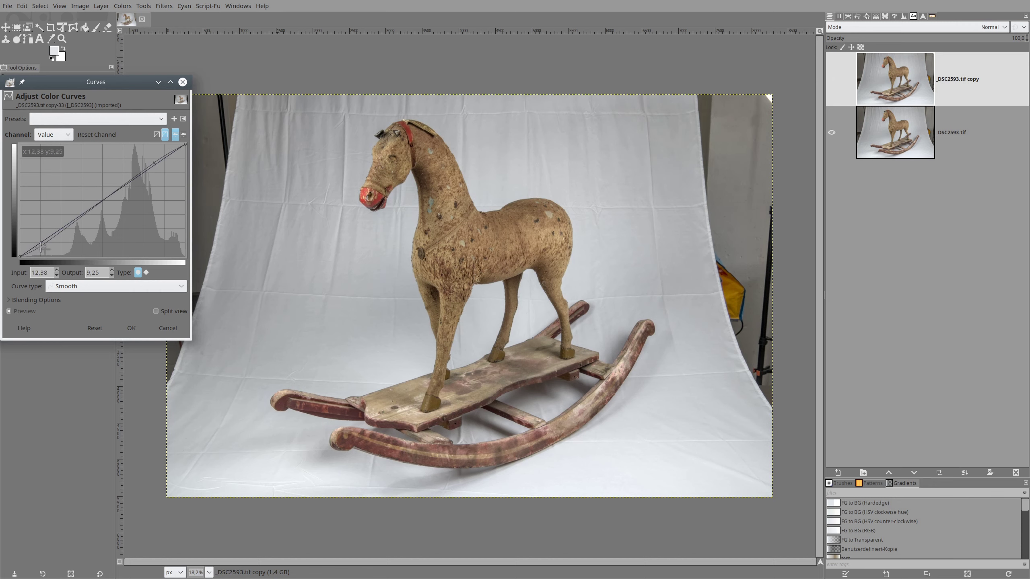
left_click(153, 162)
left_click(131, 328)
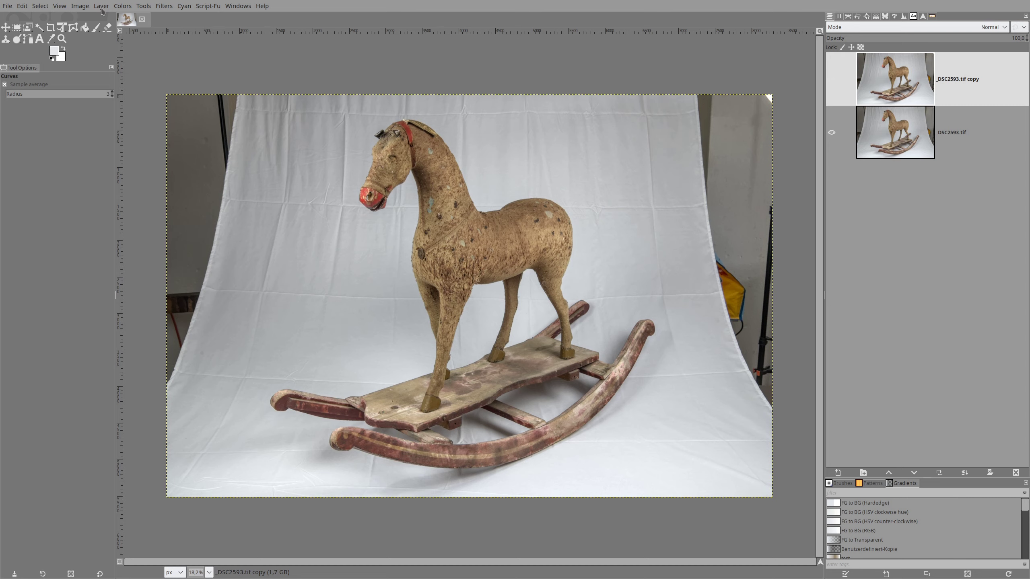
Boost the copy layer's saturation to 14 with Hue-Saturation.
left_click(122, 6)
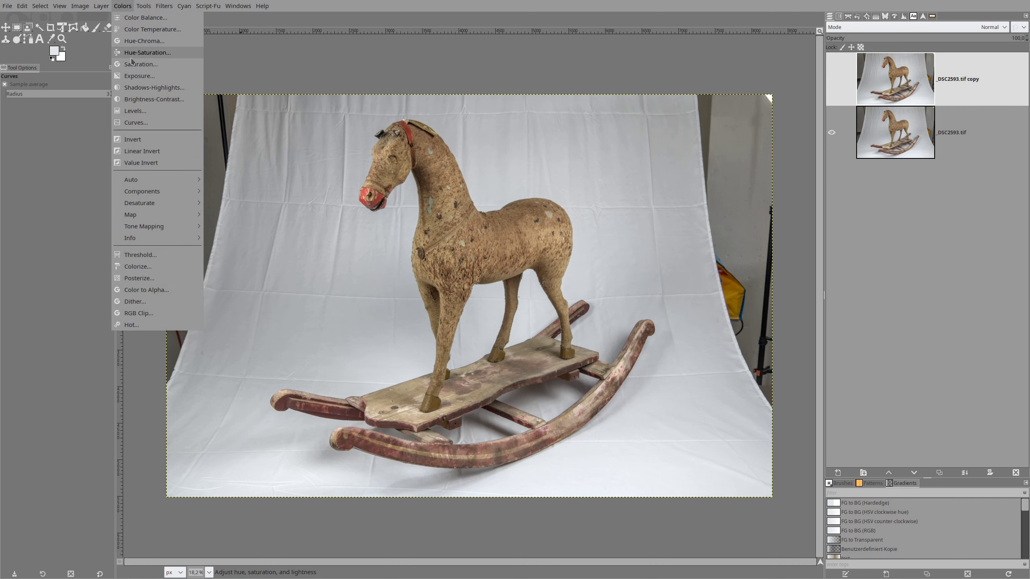
left_click(134, 53)
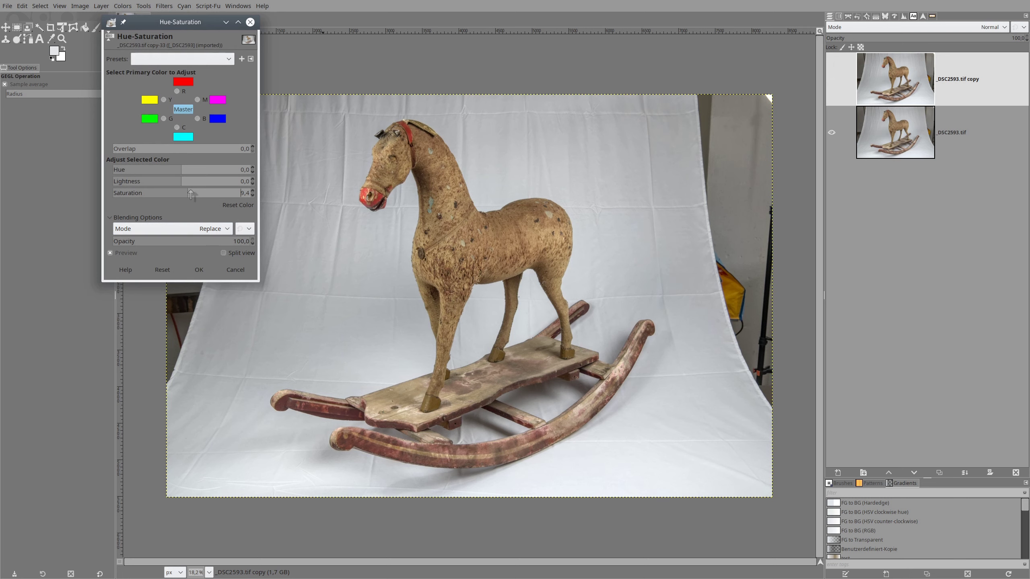
left_click(191, 194)
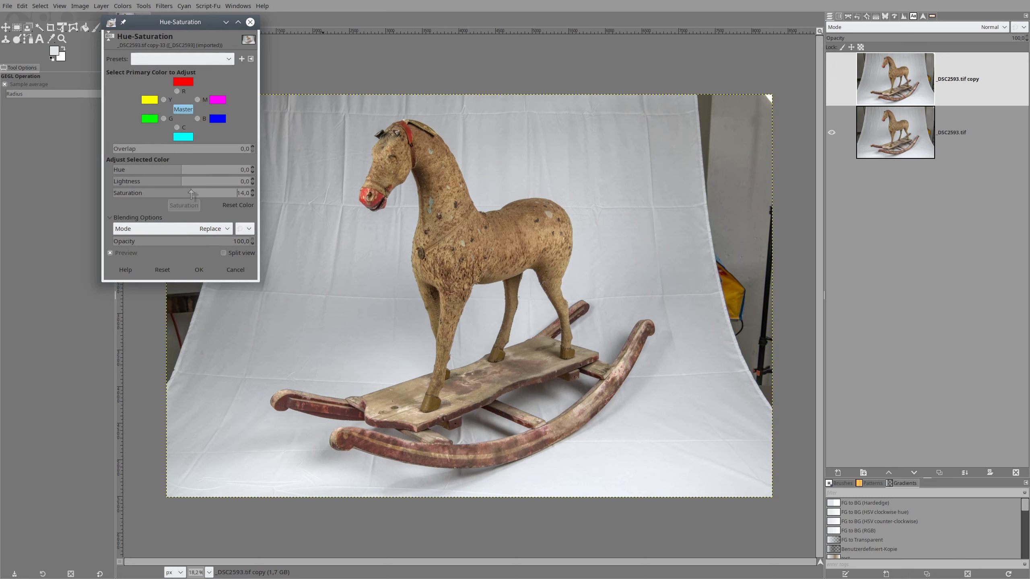
left_click(199, 269)
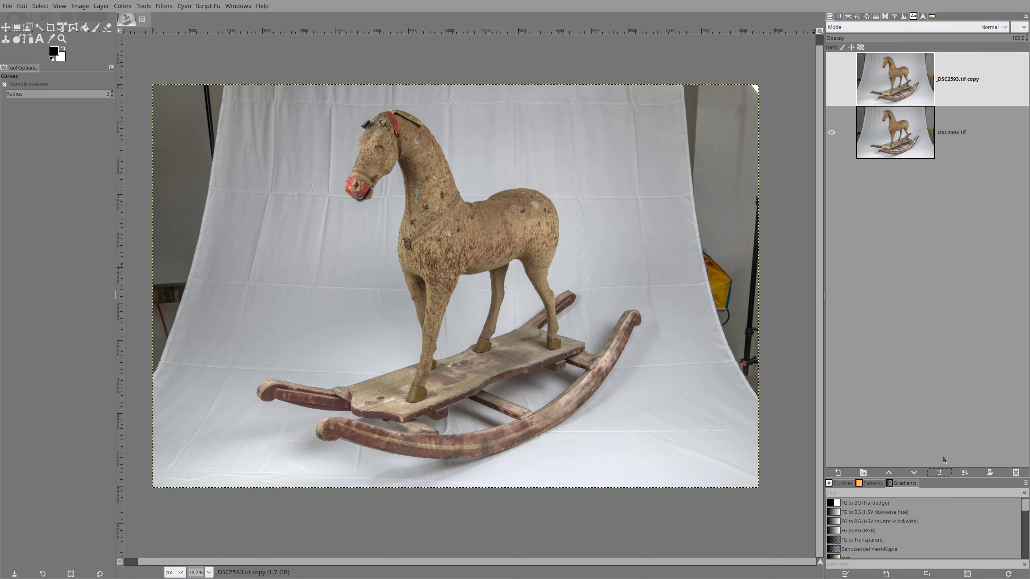
Duplicate the adjusted layer as DSC2593.tif copy #1 and pick the Foreground Select tool.
left_click(940, 473)
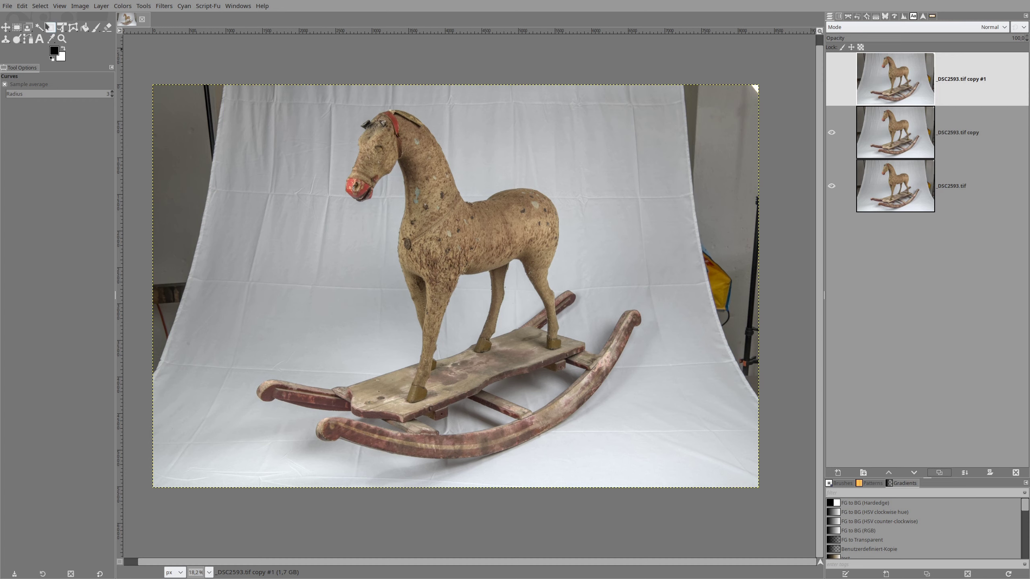
left_click(29, 27)
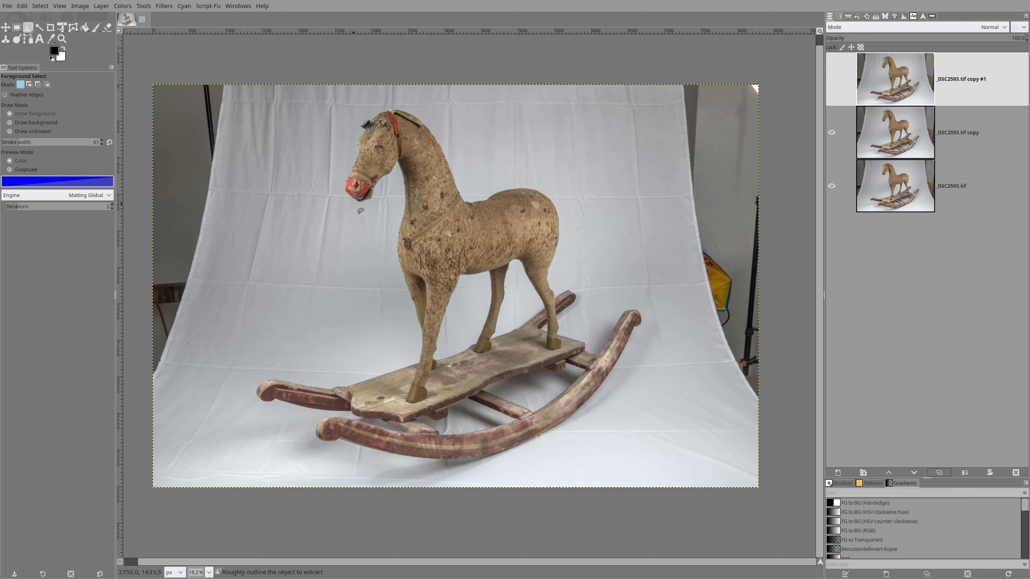
Trace the outline from below the nose over the head, back, rump and hind leg to the rocker tip.
left_click_drag(353, 205, 352, 156)
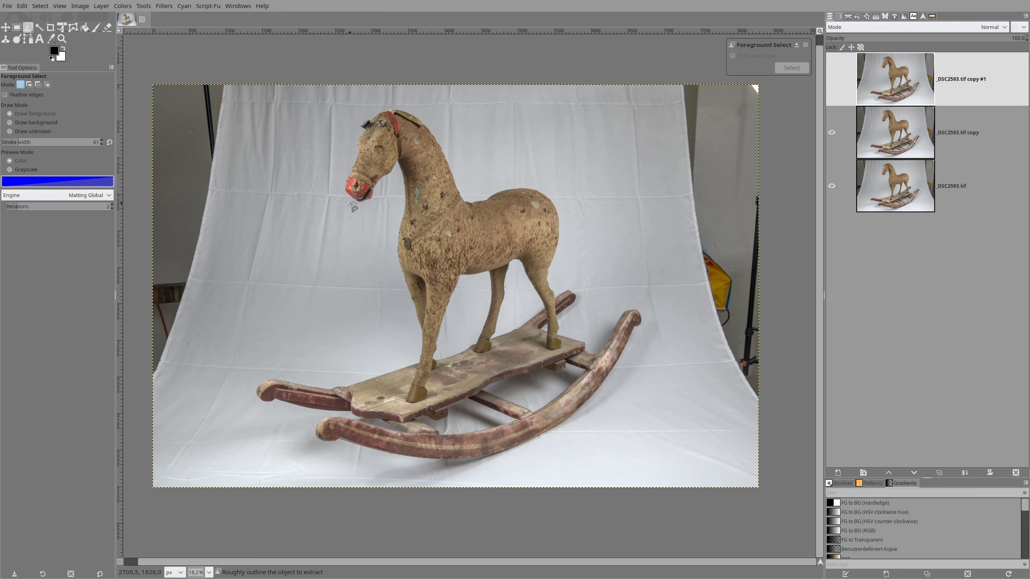
left_click(354, 136)
left_click(372, 110)
left_click_drag(392, 105, 459, 183)
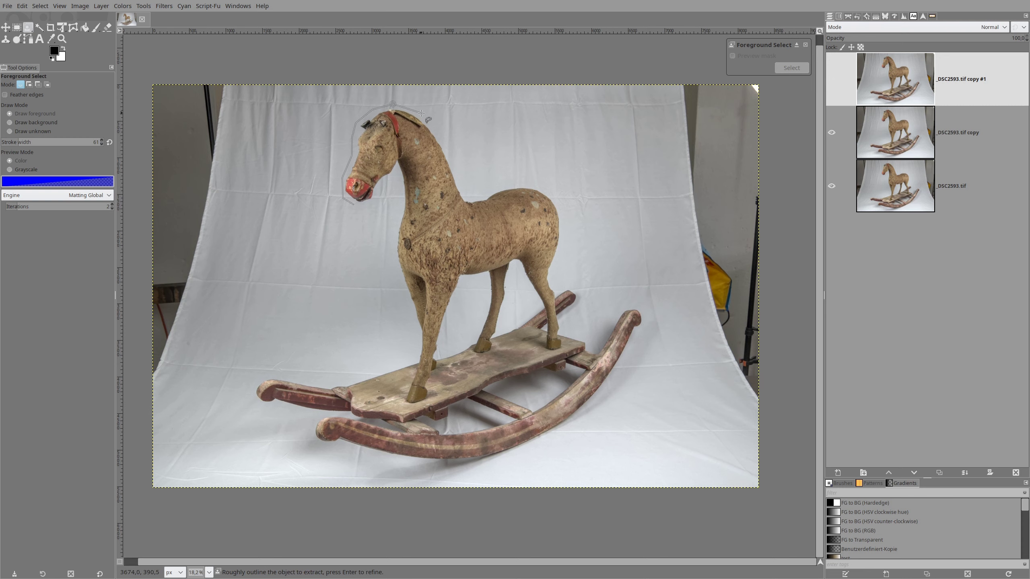
left_click(466, 197)
left_click(502, 188)
left_click(528, 184)
scroll(559, 211, "up", 2)
scroll(559, 217, "up", 1)
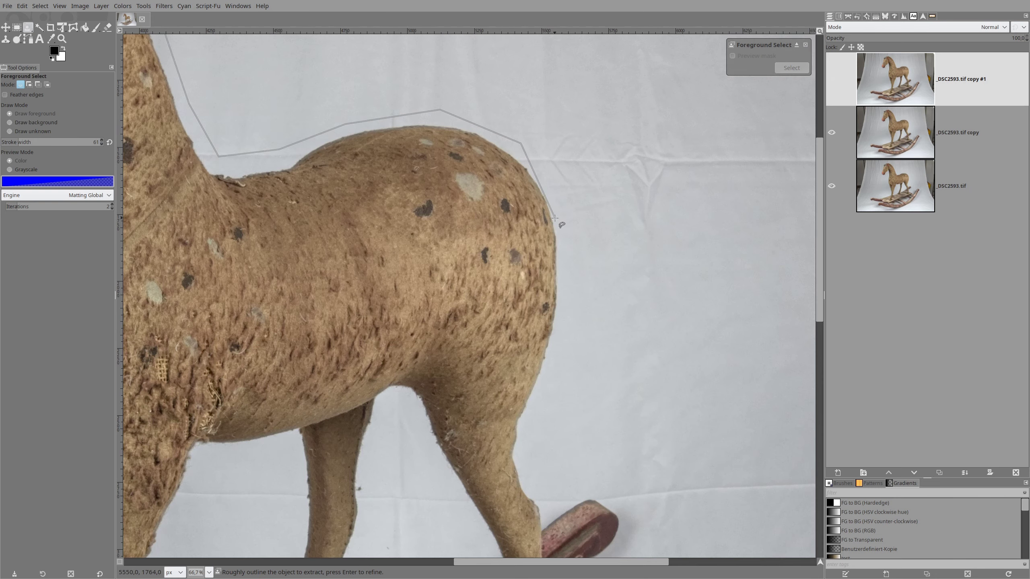
left_click(563, 277)
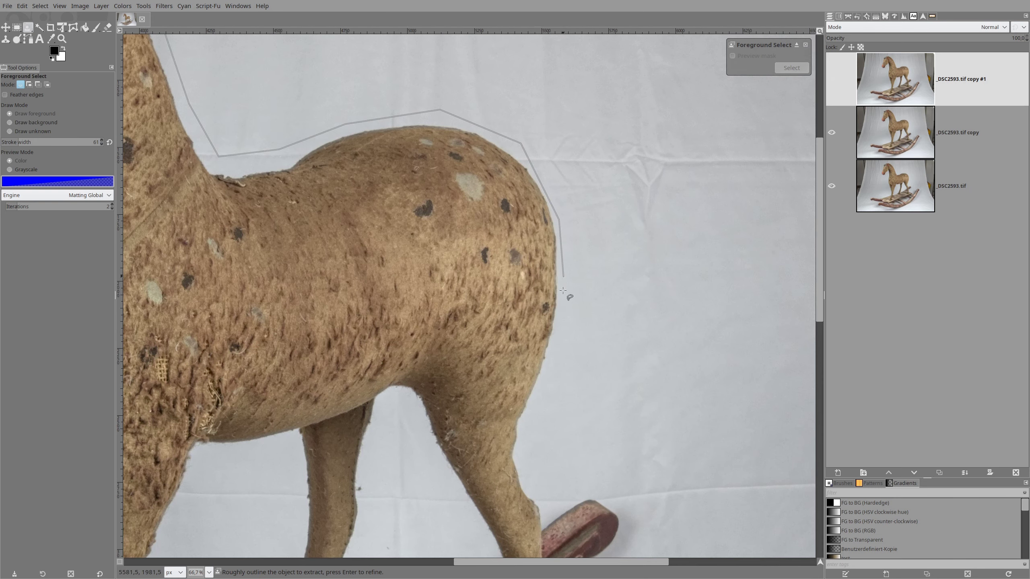
left_click(559, 333)
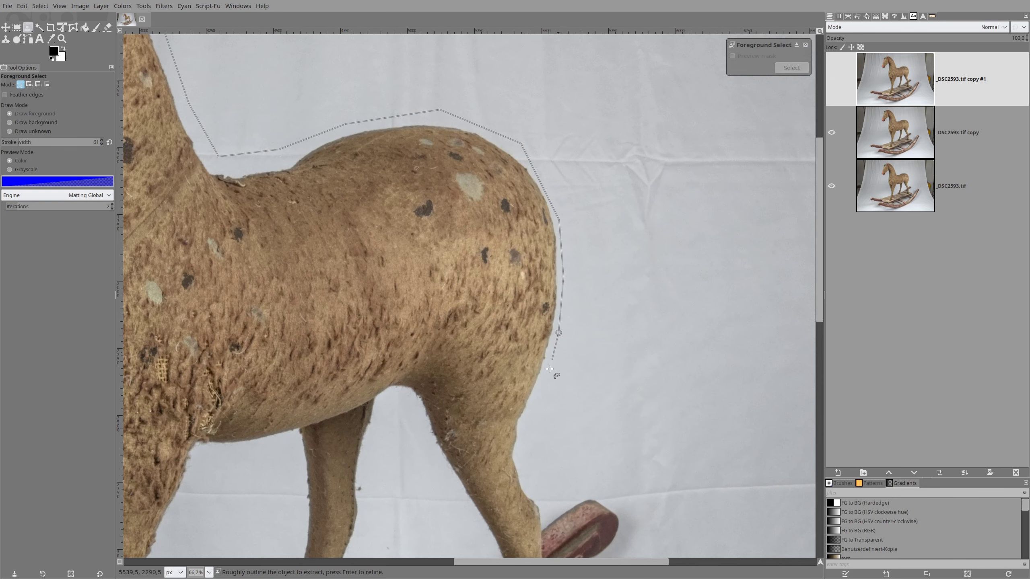
left_click(524, 426)
left_click(520, 460)
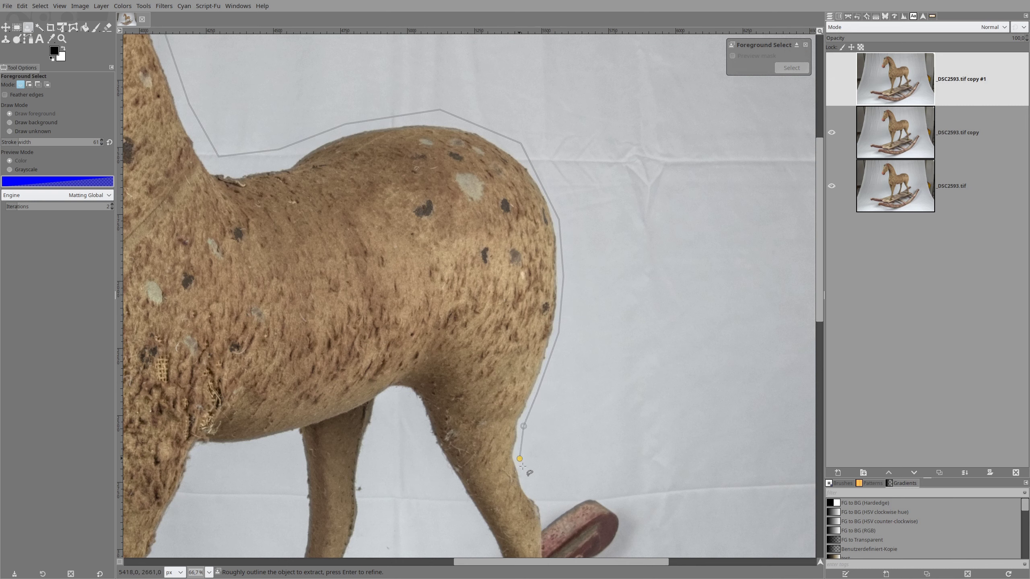
left_click(529, 490)
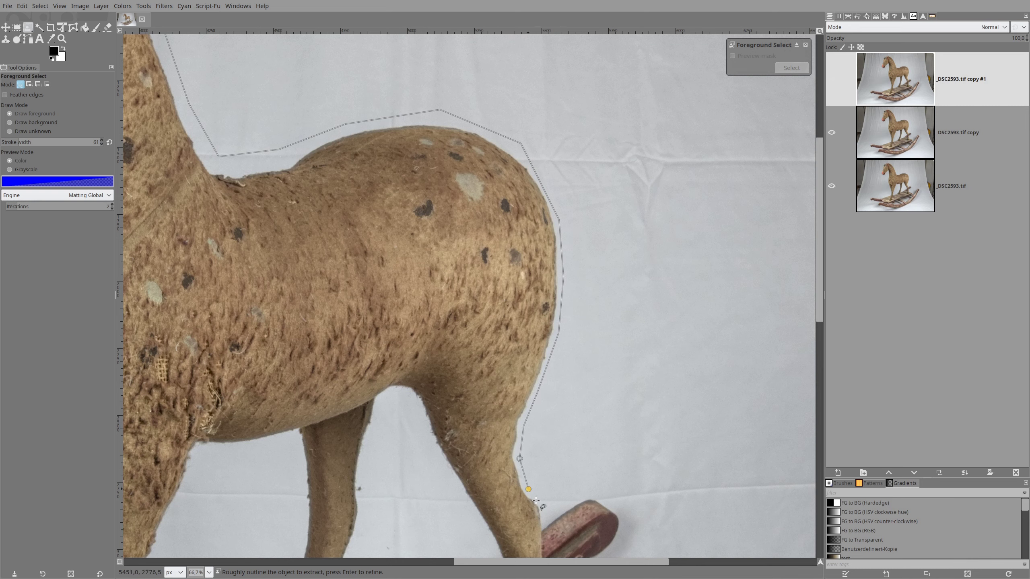
left_click(546, 523)
left_click(563, 507)
left_click(589, 494)
Continue the outline along the base board and under the snout, closing it at the start.
scroll(628, 521, "down", 5)
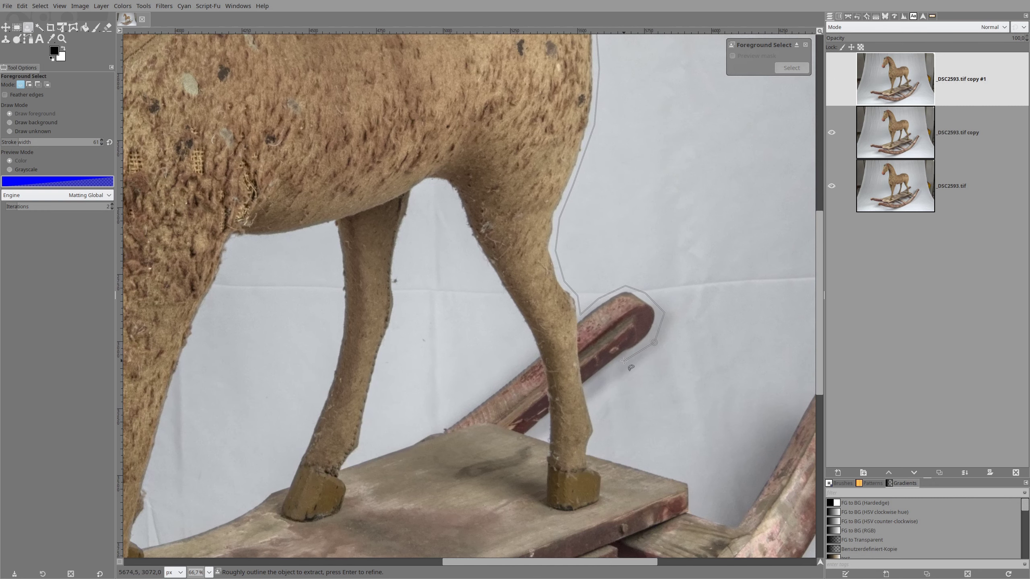
left_click(590, 386)
left_click(601, 430)
left_click(591, 446)
left_click(592, 454)
left_click(650, 469)
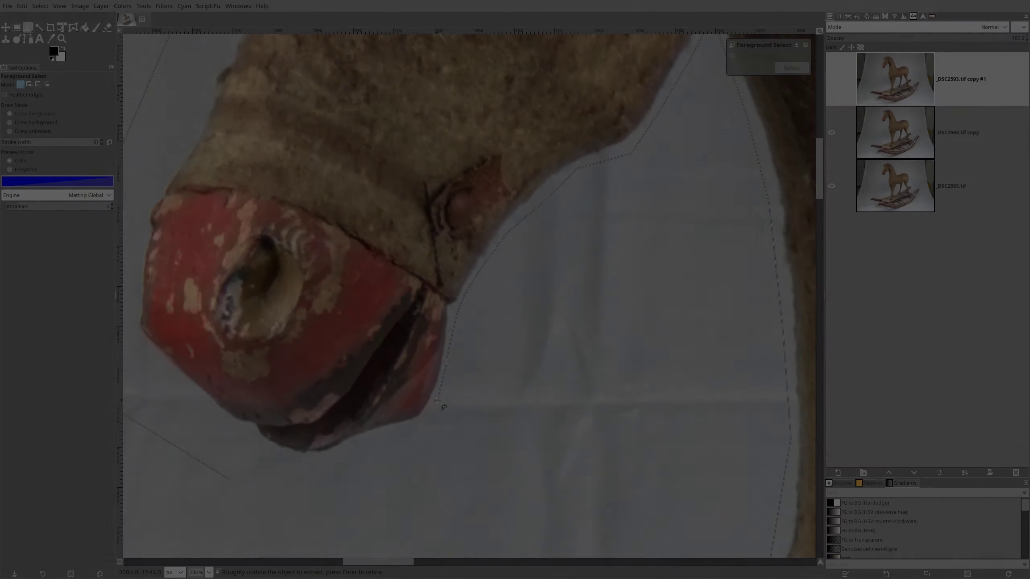
left_click(437, 401)
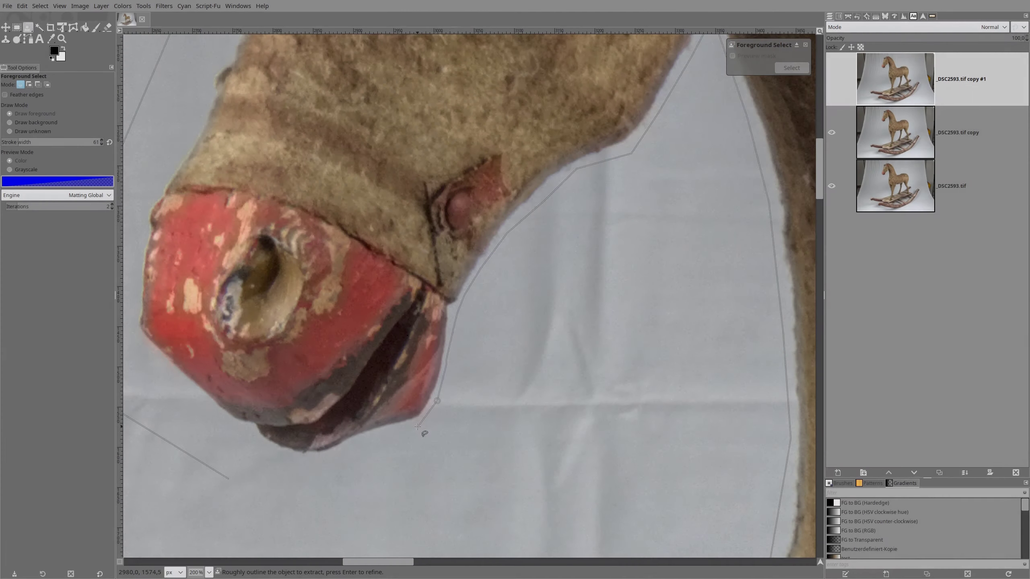
left_click(416, 429)
left_click(314, 462)
left_click(276, 462)
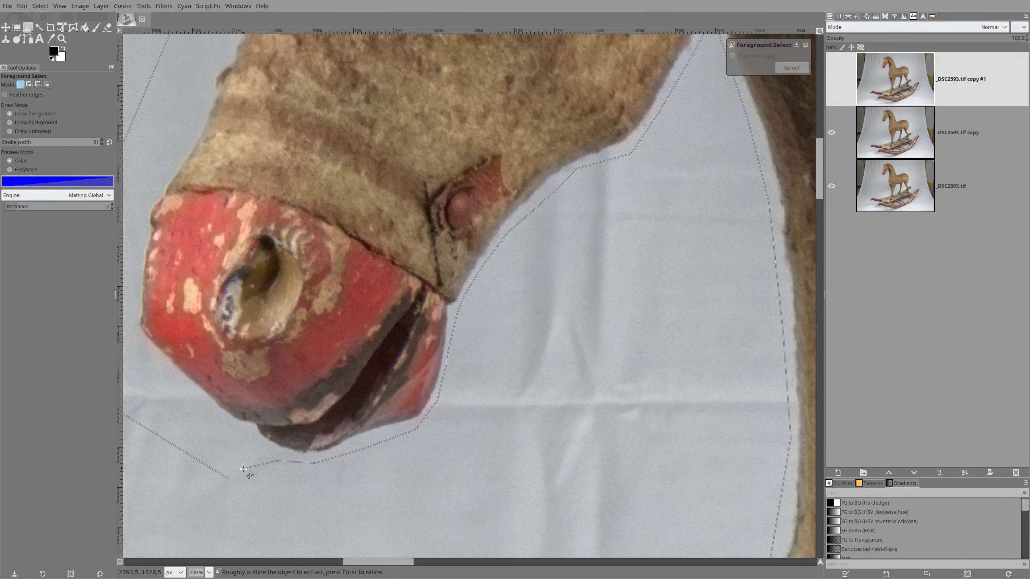
left_click(244, 470)
left_click(228, 478)
Accept the closed outline to build the blue Foreground Select mask and adjust the zoom.
key("Return")
scroll(398, 241, "down", 6)
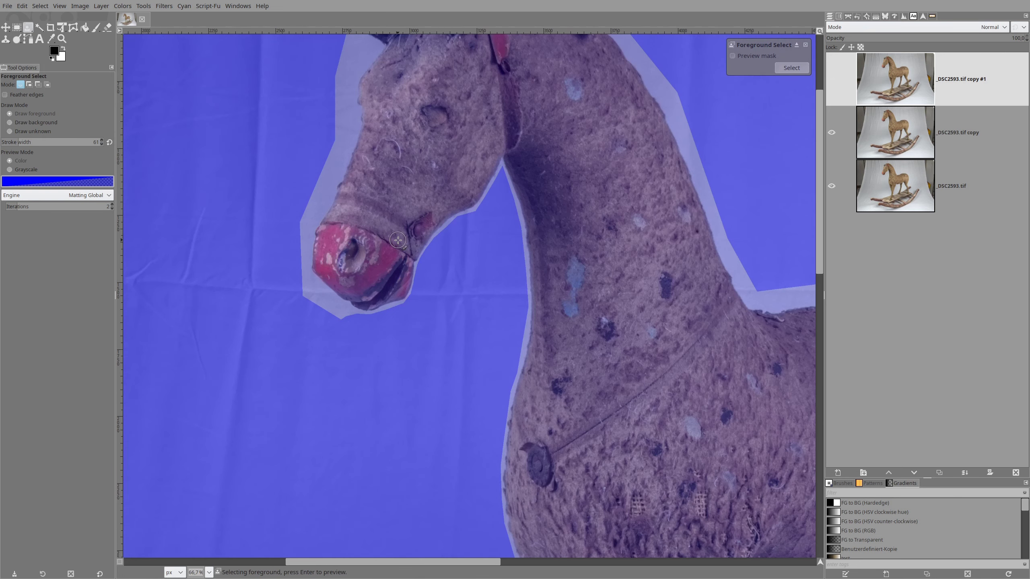
scroll(397, 241, "down", 1)
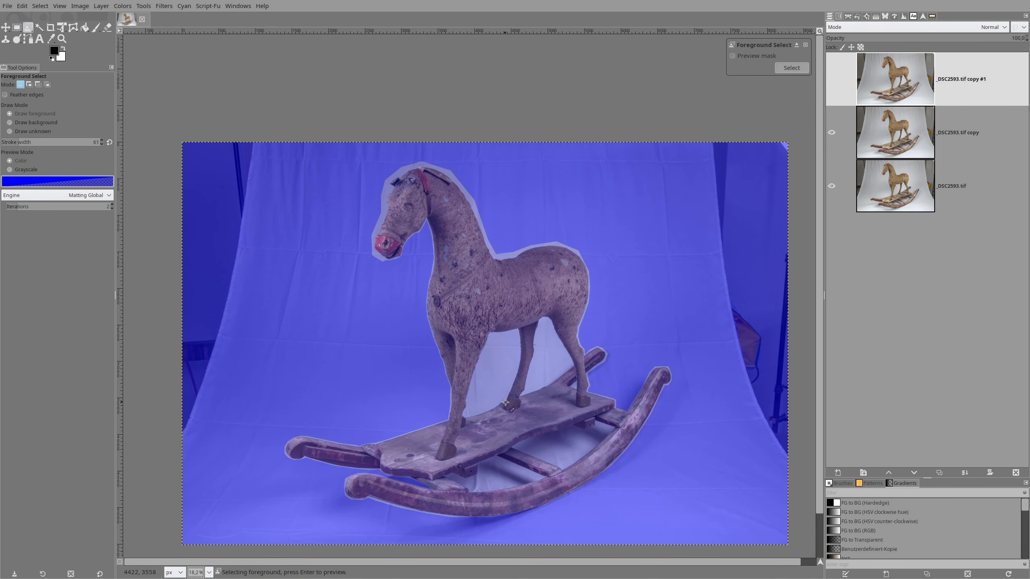
scroll(505, 403, "up", 1)
scroll(506, 402, "down", 1)
Mark the gaps between the legs and under the board as background with stroke width 325.
left_click(40, 124)
left_click_drag(16, 145, 38, 144)
left_click_drag(36, 144, 58, 144)
scroll(483, 361, "up", 1)
scroll(487, 361, "up", 2)
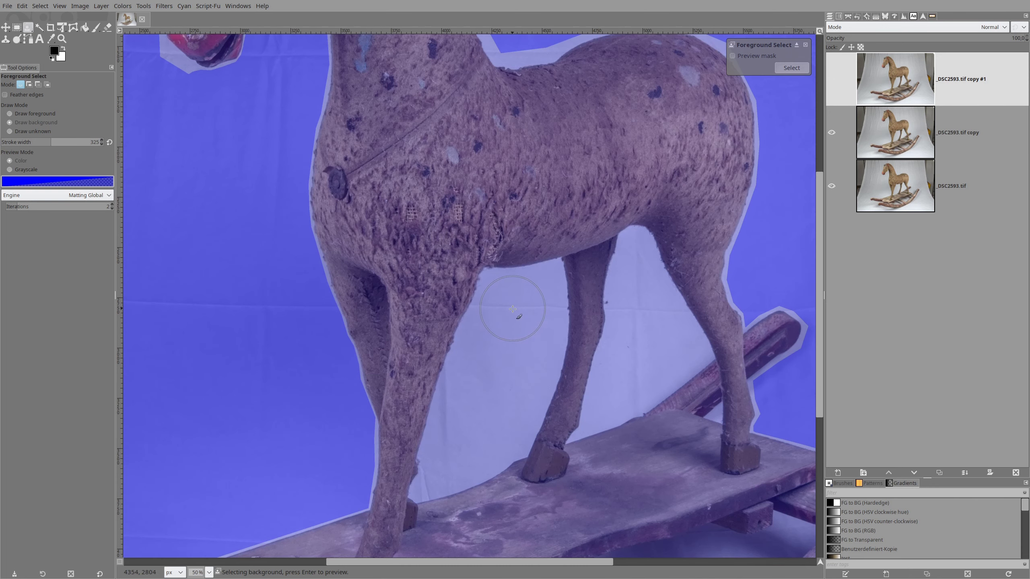
left_click_drag(512, 309, 476, 420)
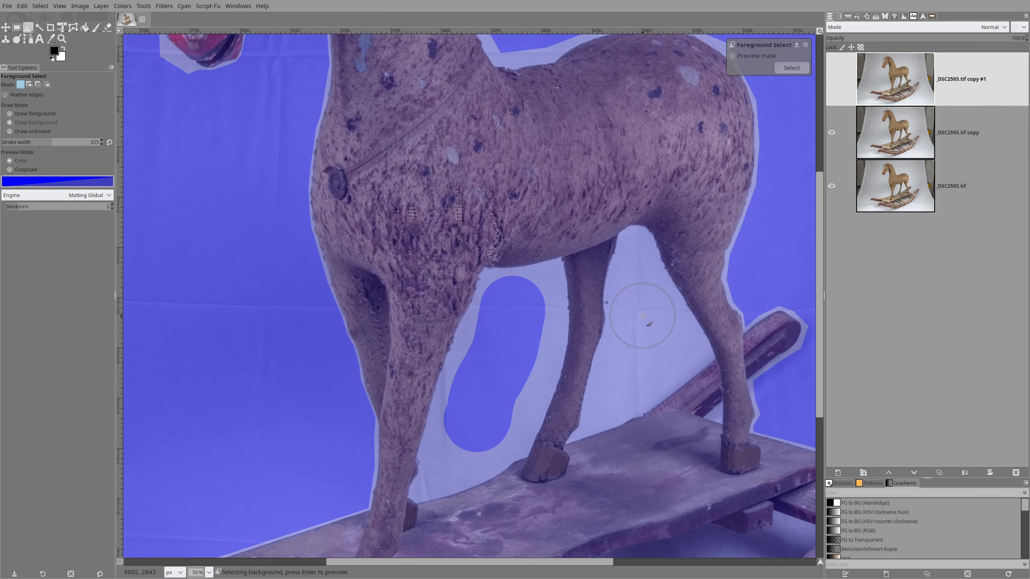
left_click_drag(647, 320, 637, 367)
scroll(519, 337, "down", 1)
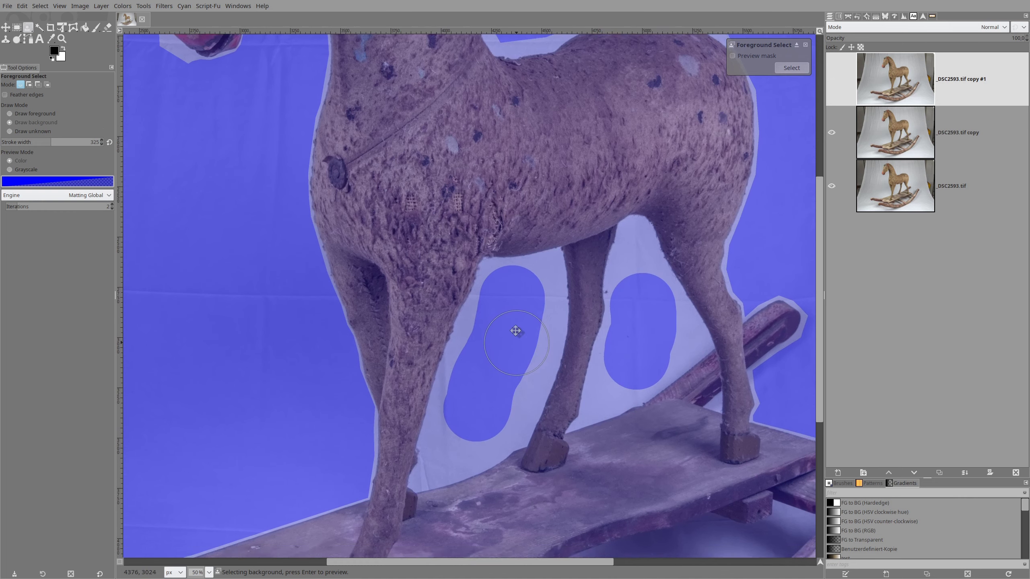
scroll(517, 329, "down", 5)
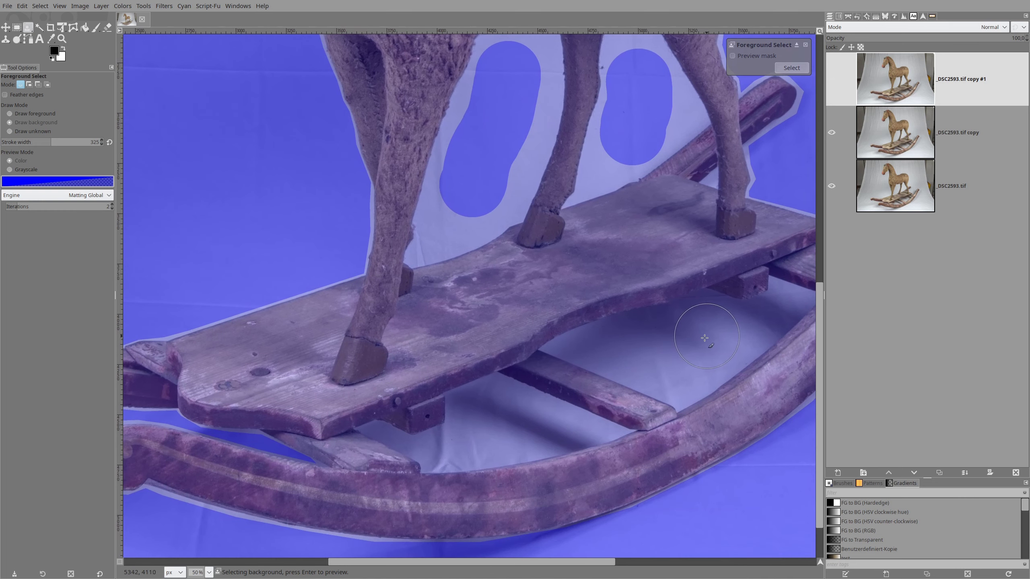
left_click_drag(700, 337, 645, 344)
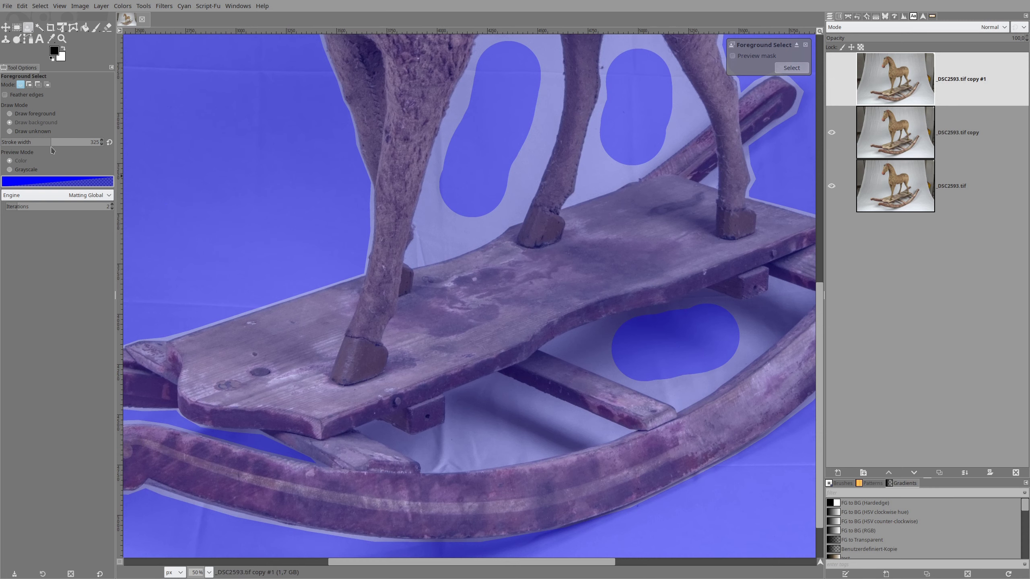
Zoom in and paint the floor beneath the board as background at stroke width 127.
left_click_drag(53, 143, 29, 143)
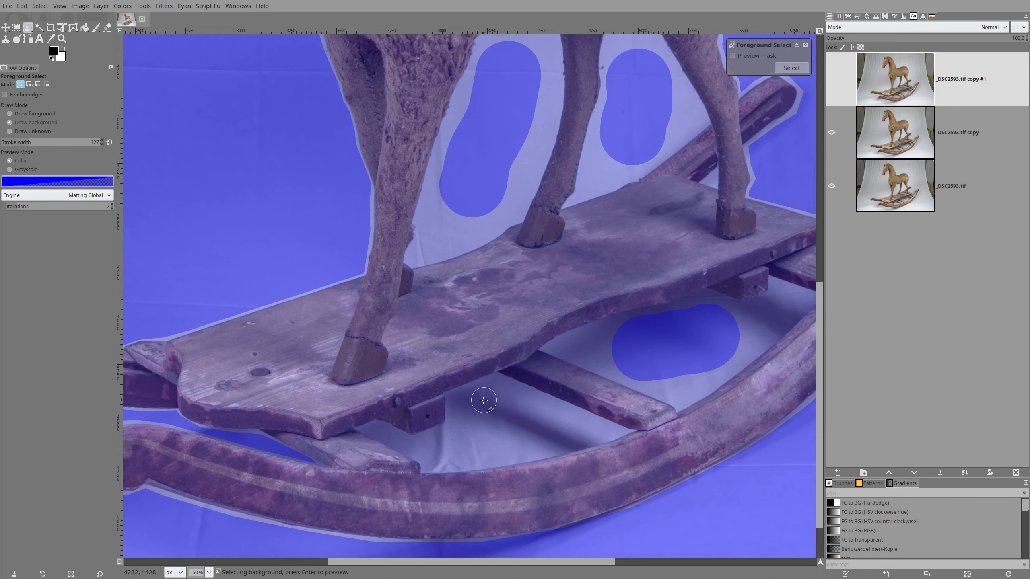
key("1")
key("plus")
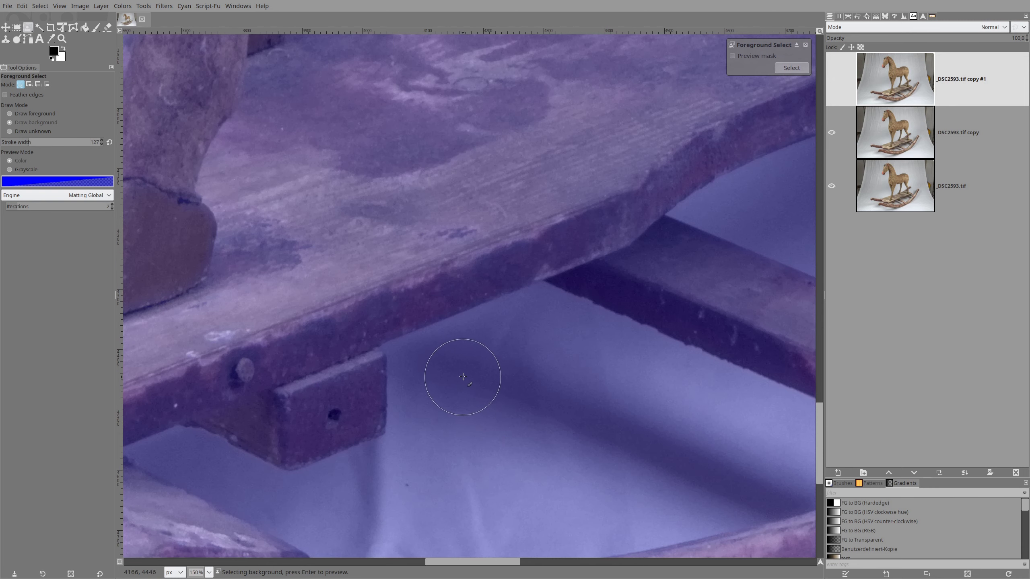
mouse_move(445, 374)
left_mouse_down()
mouse_move(540, 343)
mouse_move(724, 426)
left_mouse_up()
key("space")
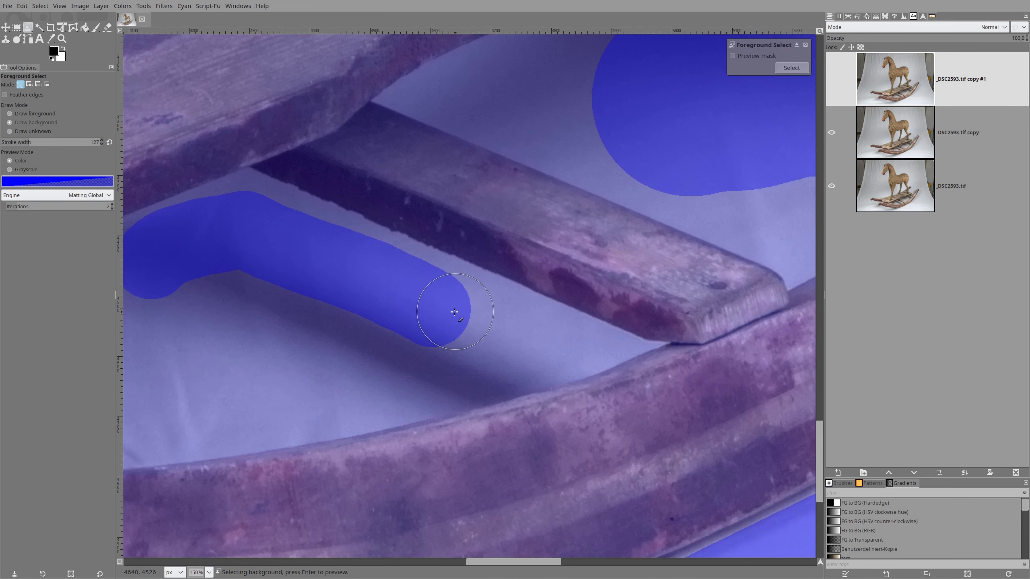
mouse_move(446, 313)
left_mouse_down()
mouse_move(519, 339)
mouse_move(240, 385)
left_mouse_up()
left_click_drag(391, 336, 227, 351)
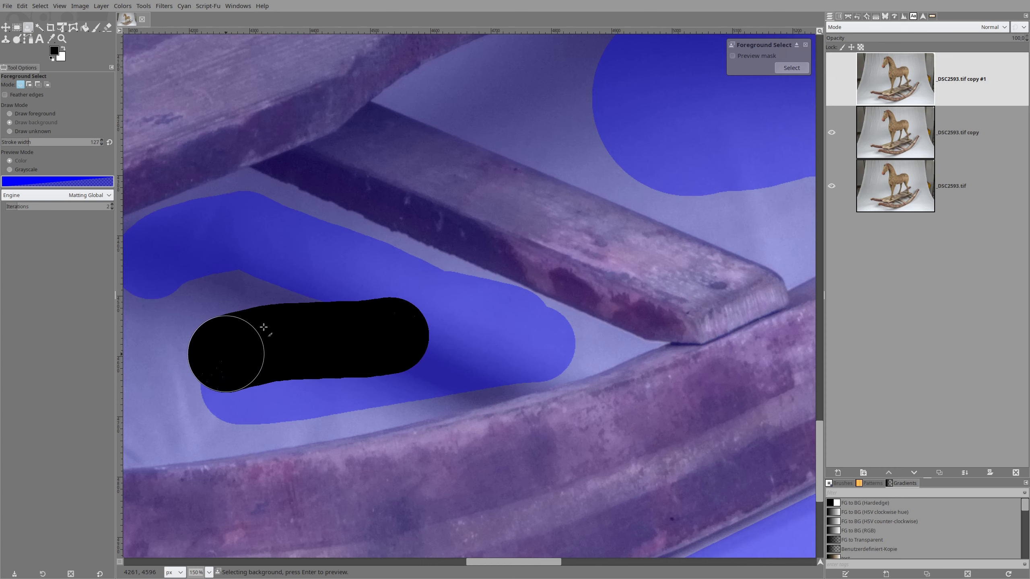
left_click_drag(307, 304, 187, 305)
key("space")
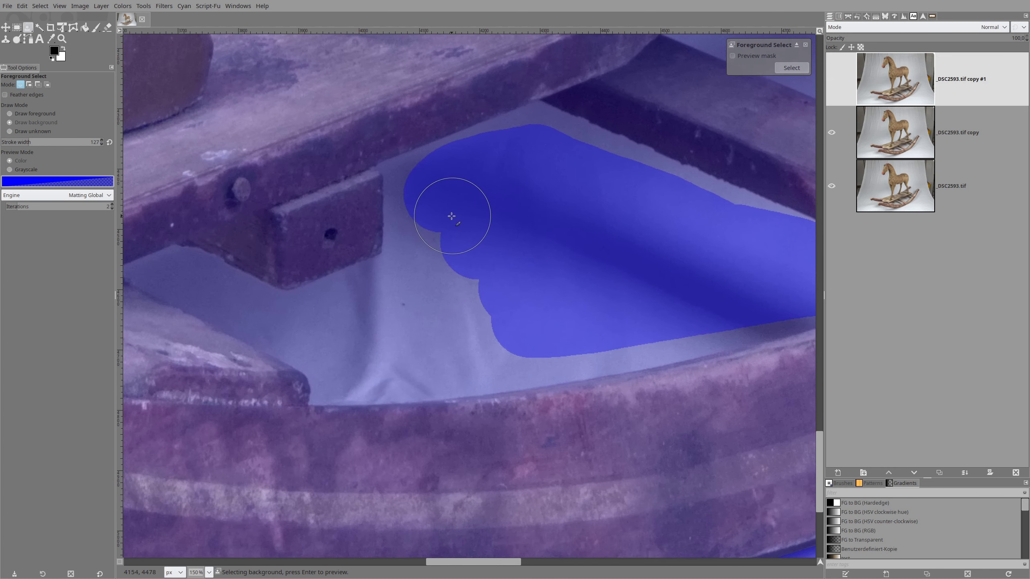
mouse_move(429, 207)
left_mouse_down()
mouse_move(426, 295)
mouse_move(367, 322)
left_mouse_up()
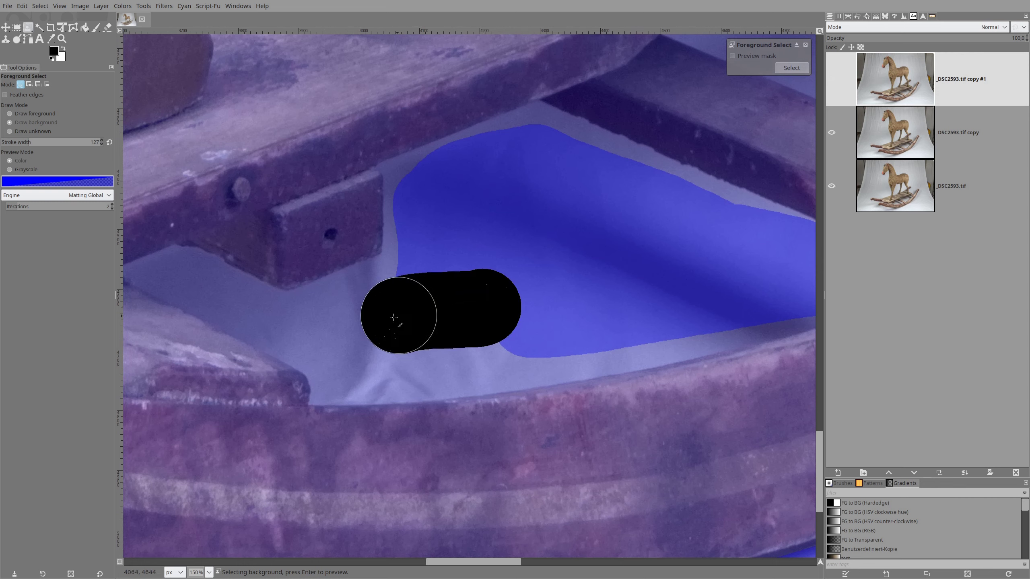
left_click_drag(683, 317, 361, 343)
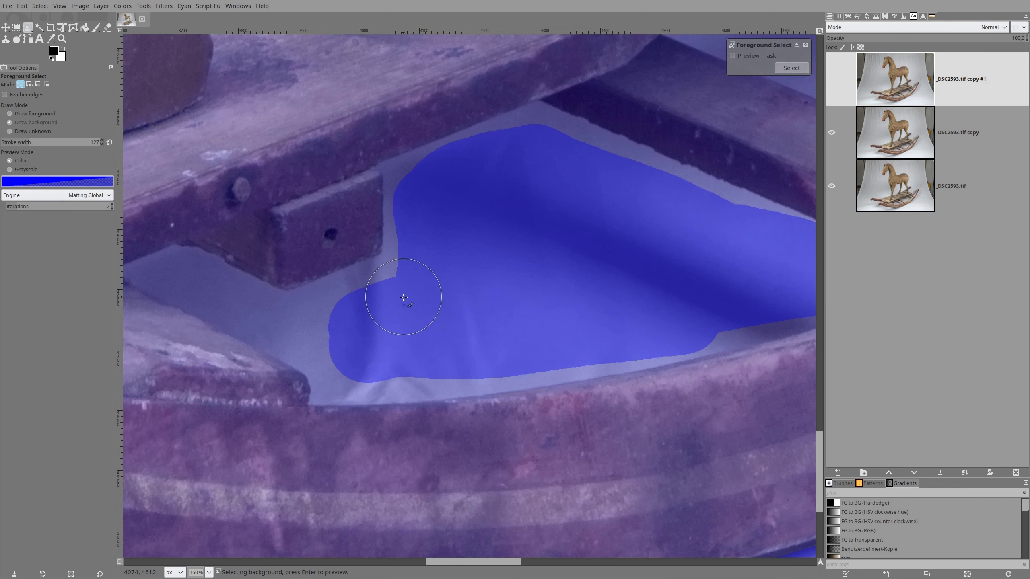
left_click_drag(407, 294, 335, 329)
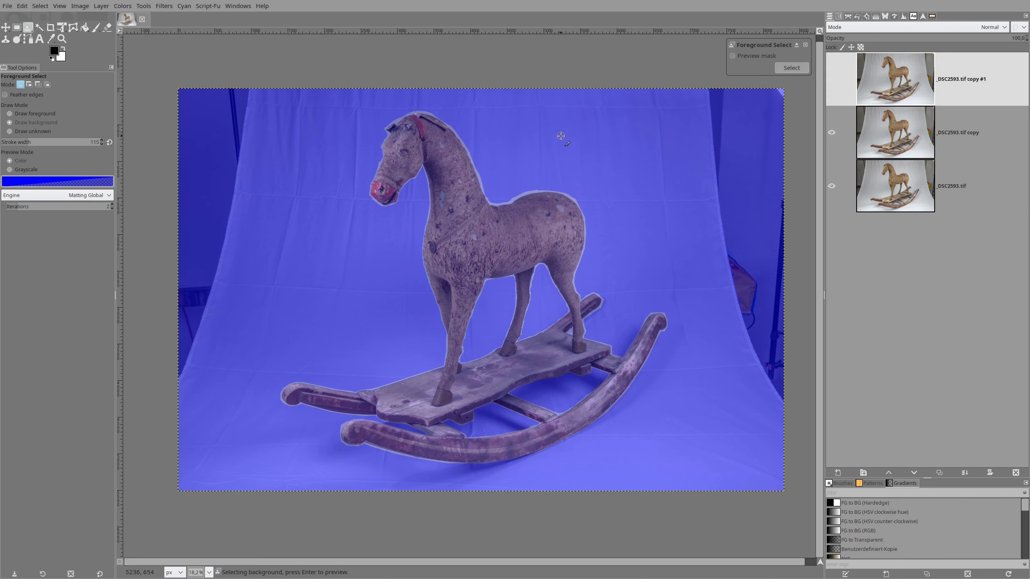
Paint foreground strokes over the horse's head and neck with stroke width 292.
left_click(10, 116)
scroll(363, 199, "up", 3, "ctrl")
scroll(391, 175, "up", 2, "ctrl")
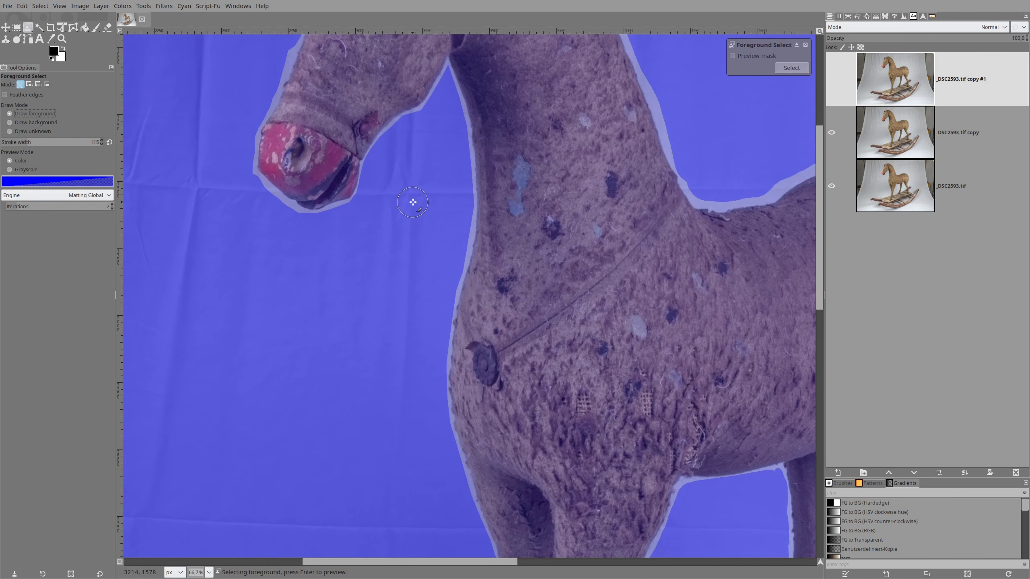
scroll(398, 221, "up", 5)
scroll(398, 221, "right", 2)
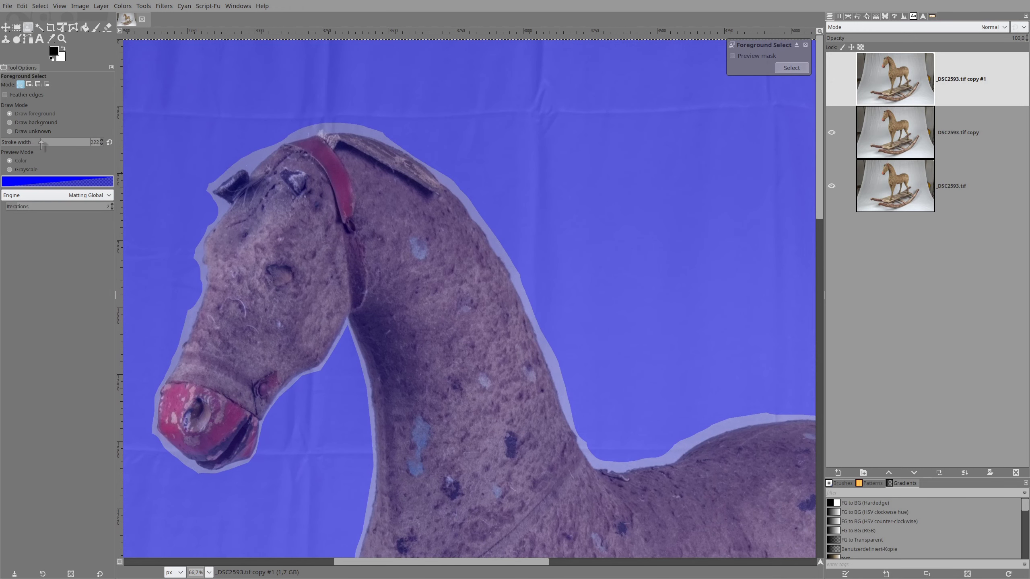
left_click_drag(28, 144, 48, 144)
mouse_move(275, 251)
left_mouse_down()
mouse_move(420, 301)
mouse_move(480, 454)
left_mouse_up()
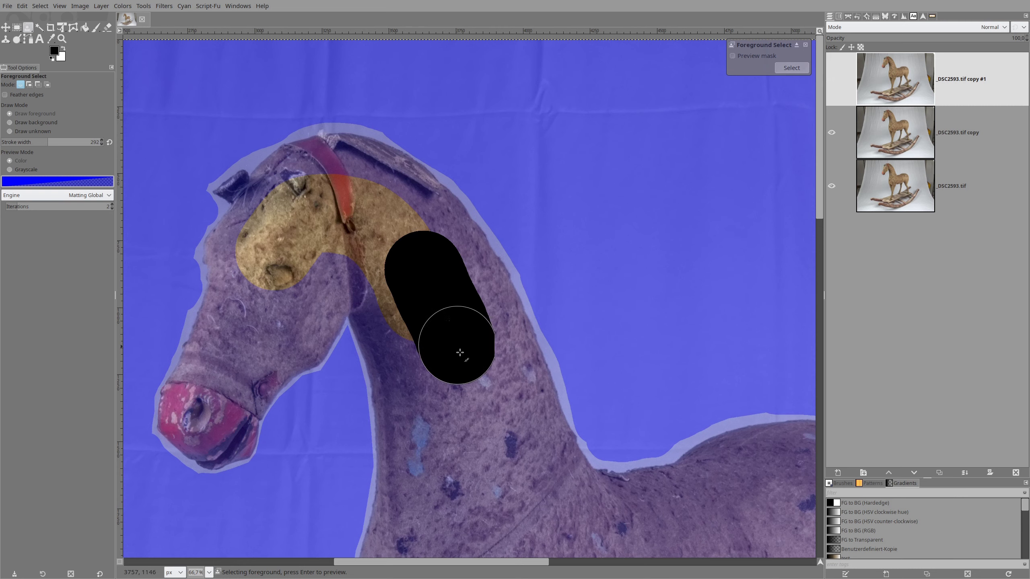
mouse_move(398, 229)
left_mouse_down()
mouse_move(318, 196)
mouse_move(392, 214)
mouse_move(447, 291)
left_mouse_up()
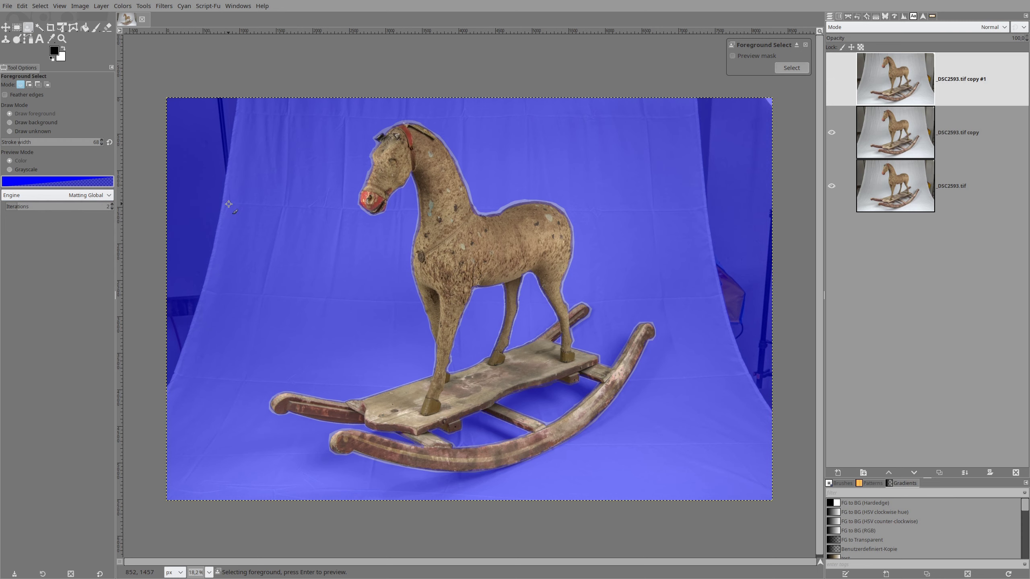
Preview the foreground mask, then change the matting engine from Matting Global to Matting Levin.
left_click(87, 195)
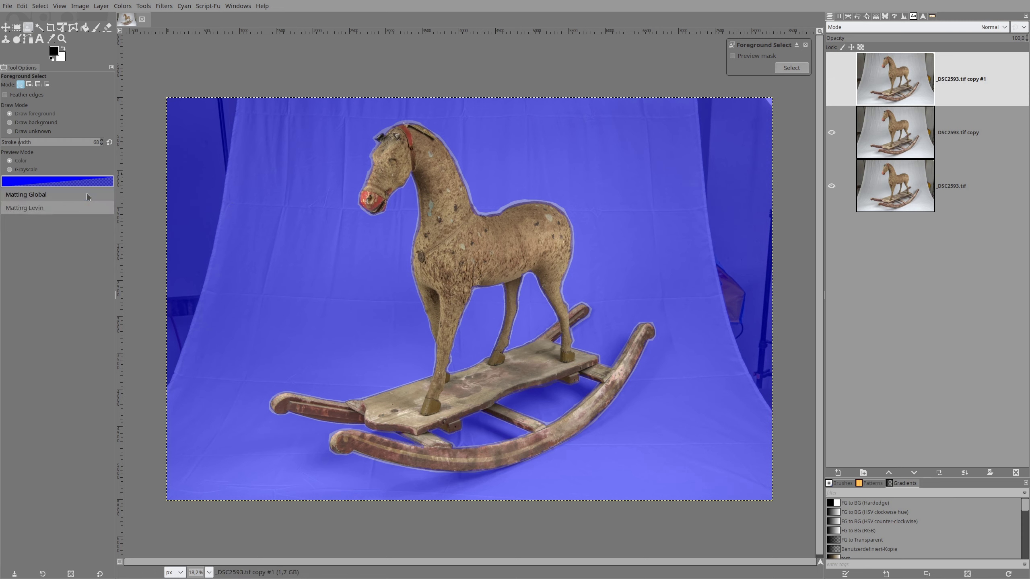
key("Down")
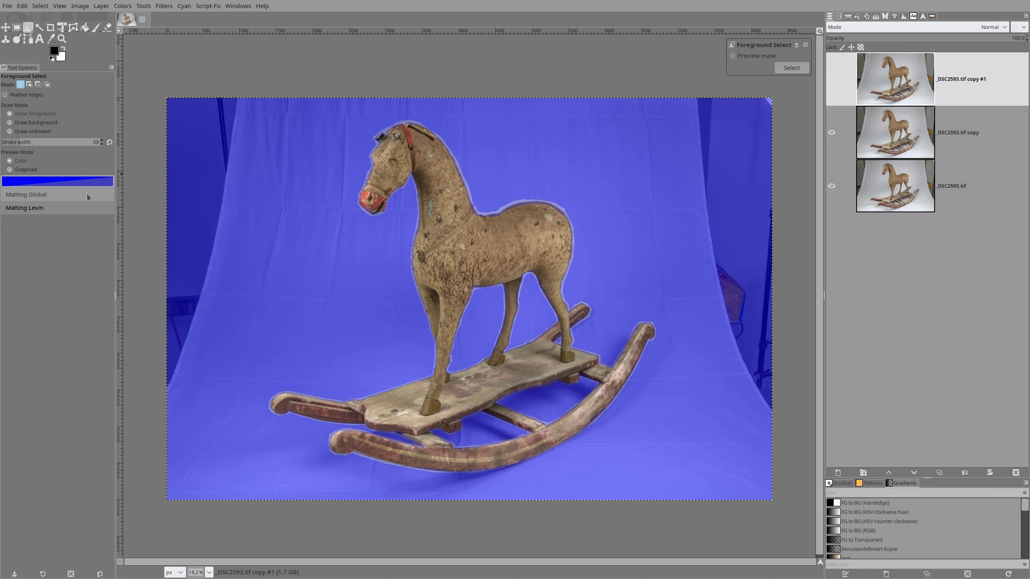
key("Down")
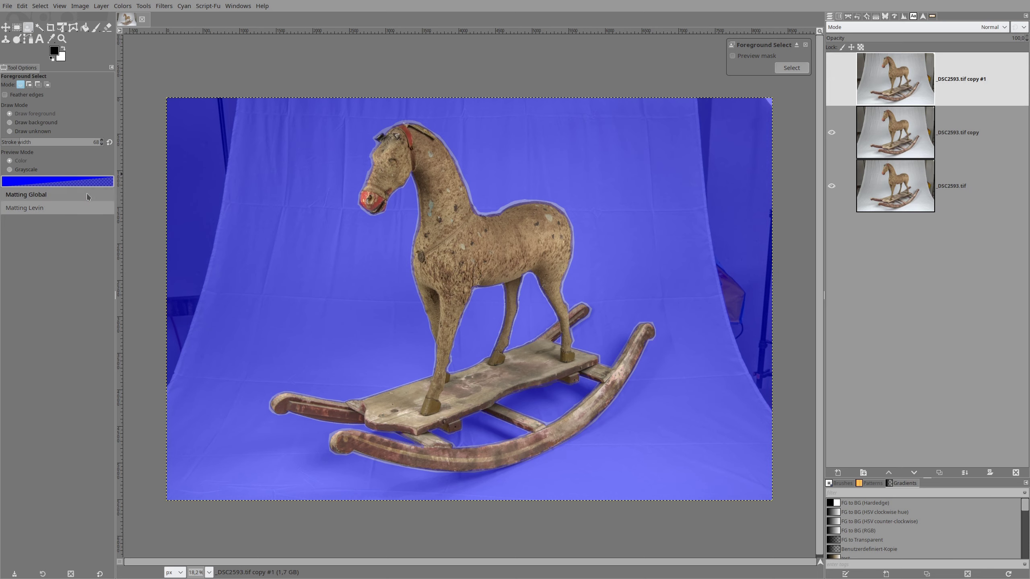
left_click(87, 195)
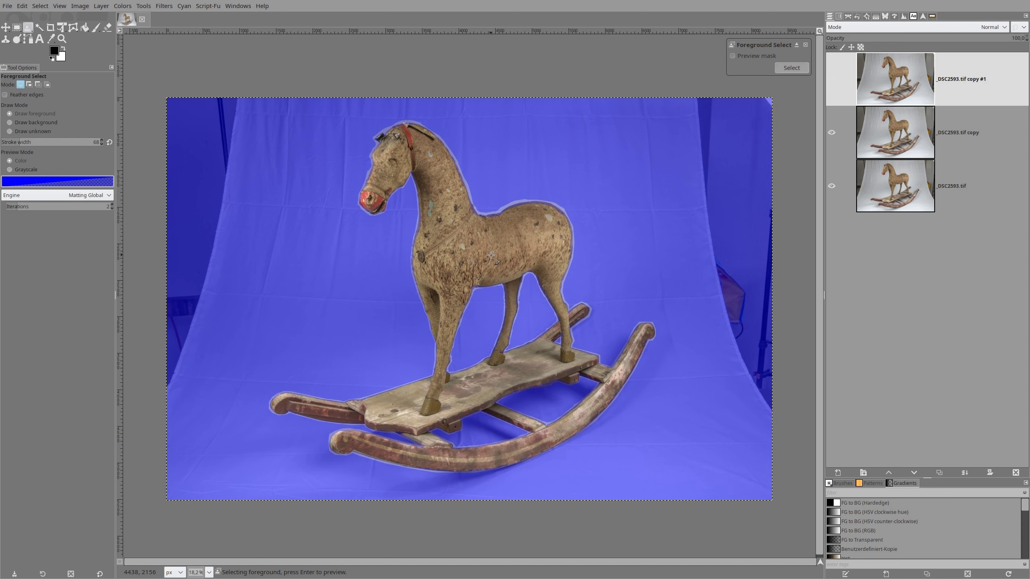
key("Return")
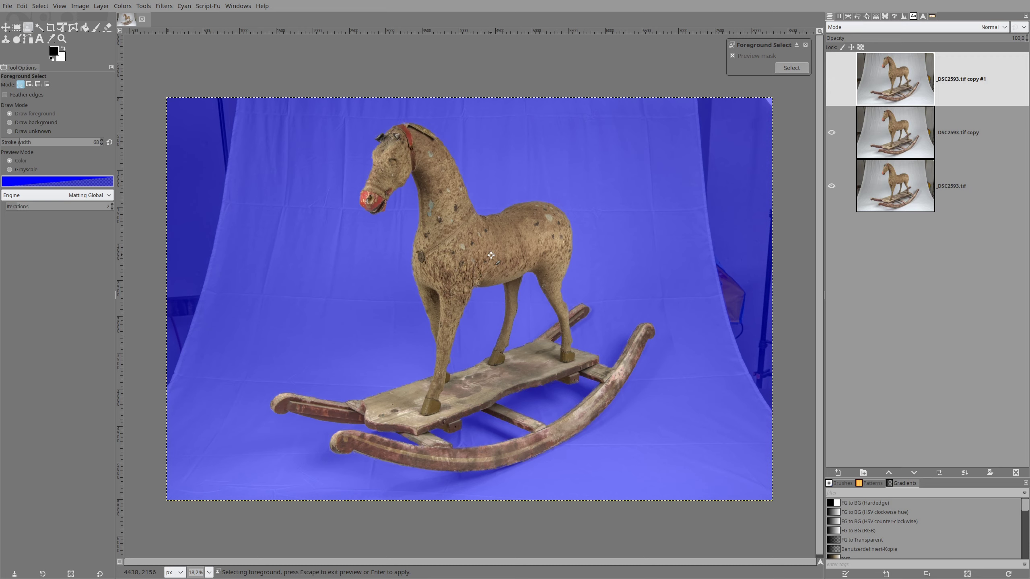
left_click(84, 197)
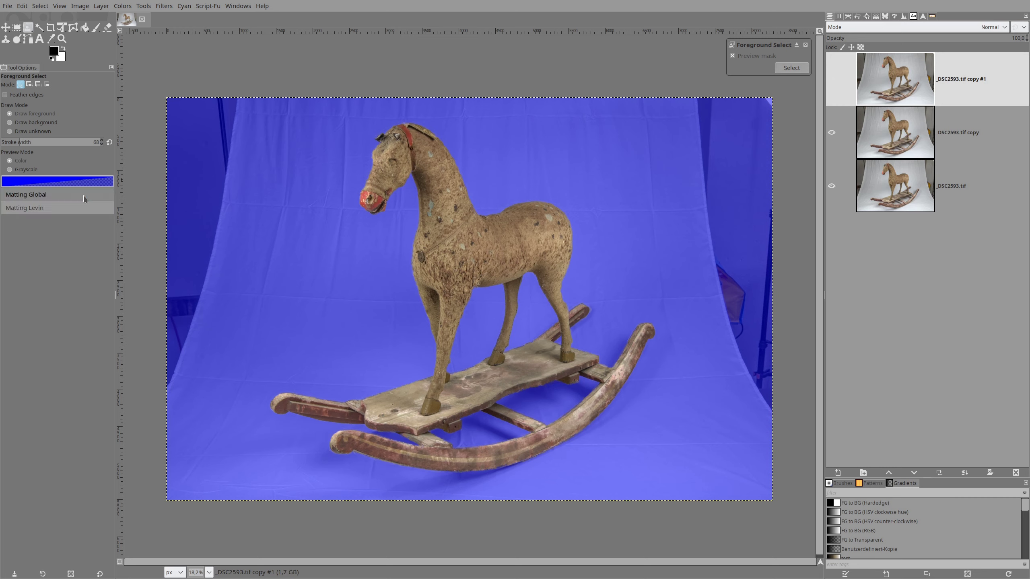
key("Down")
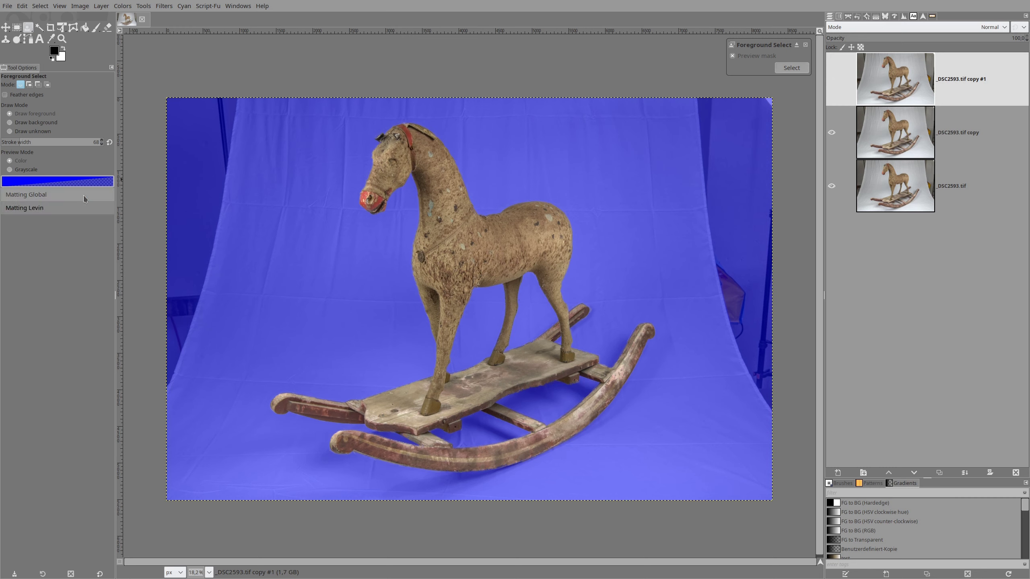
key("Return")
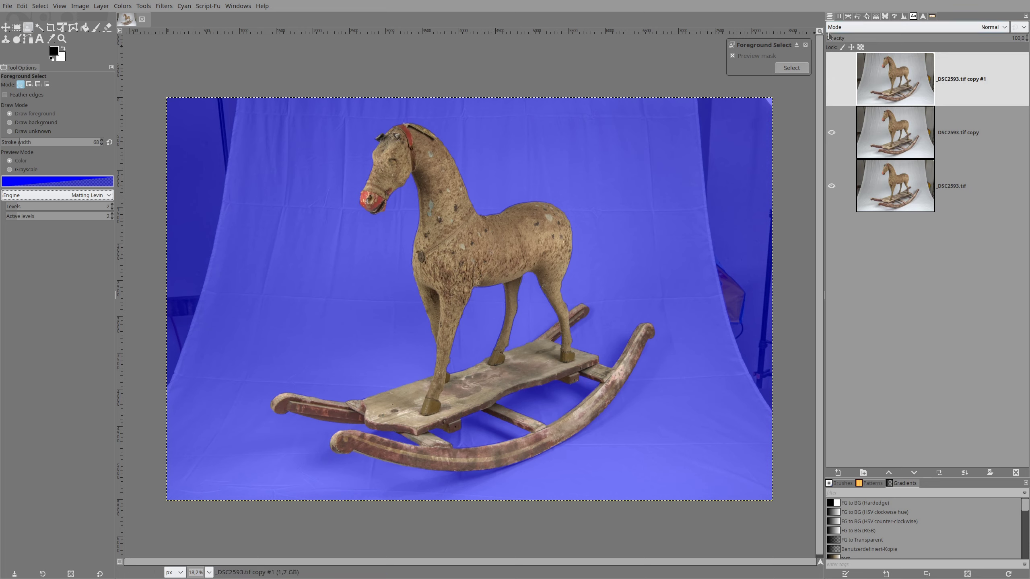
Turn the foreground mask into a horse selection and save it as channel 'Selection Mask copy'.
left_click(790, 68)
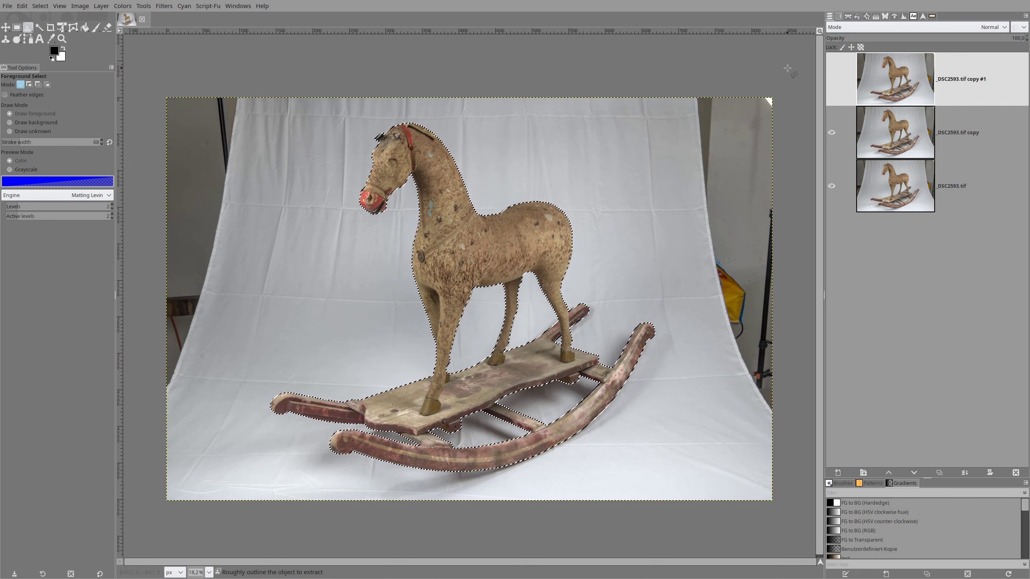
left_click(38, 7)
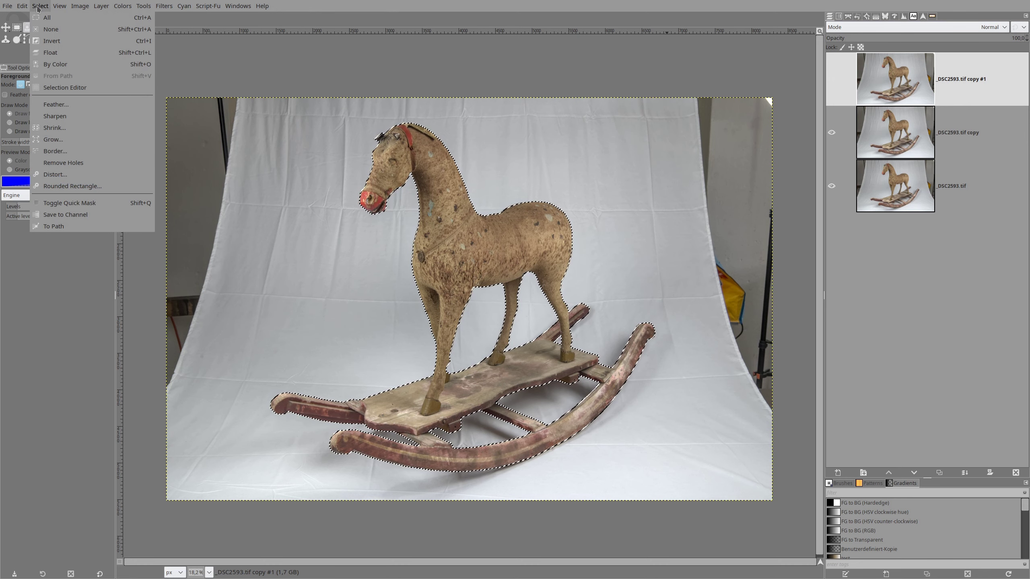
left_click(45, 215)
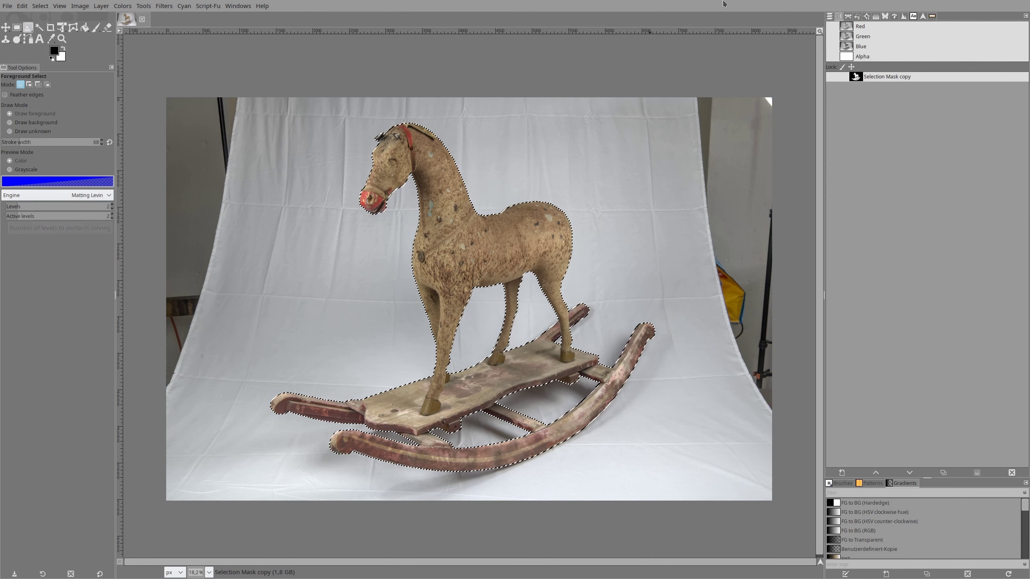
left_click(830, 17)
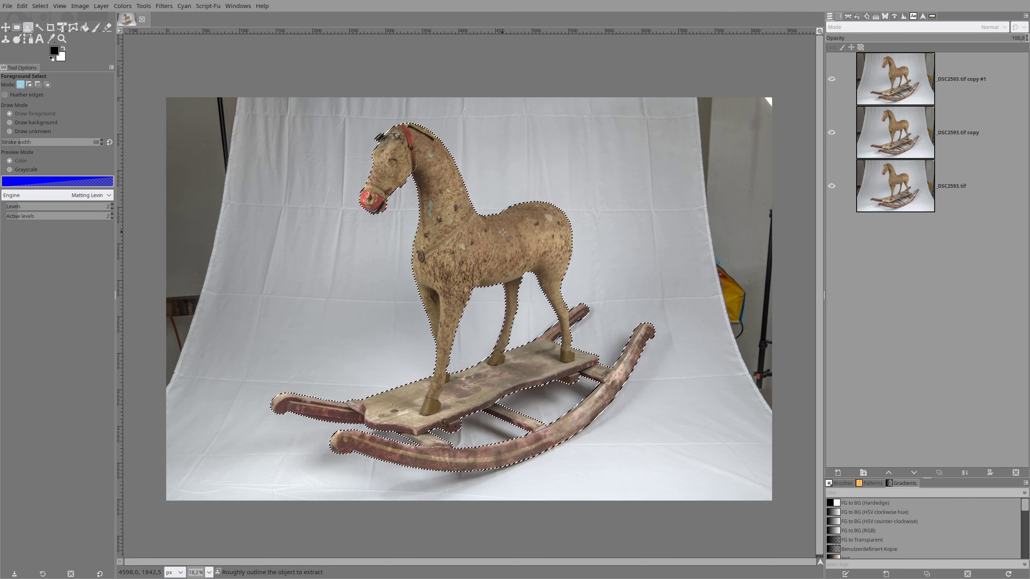
Copy the selected horse and paste it as a new Pasted Layer above the photo copies.
key("ctrl+c")
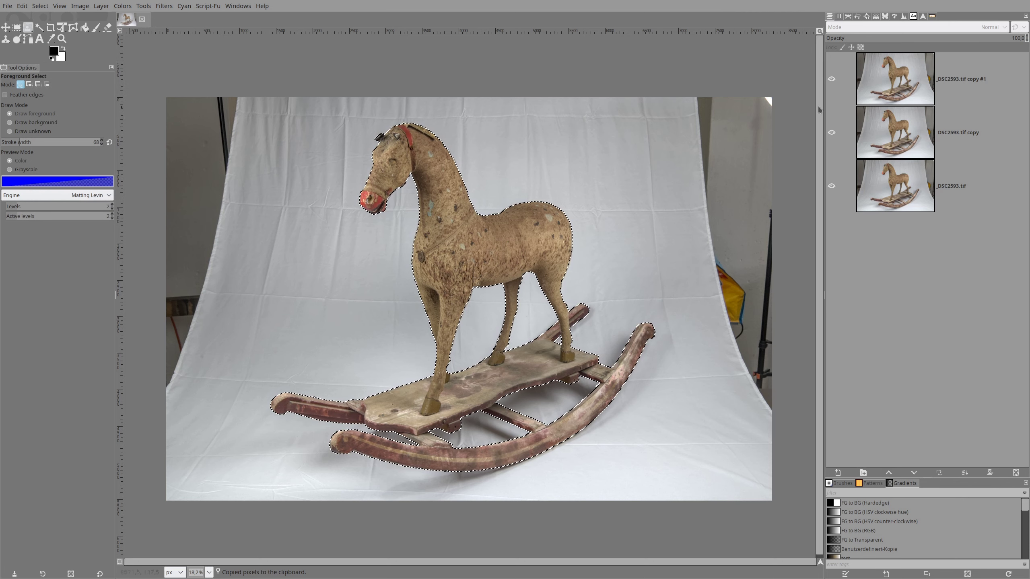
left_click(898, 82)
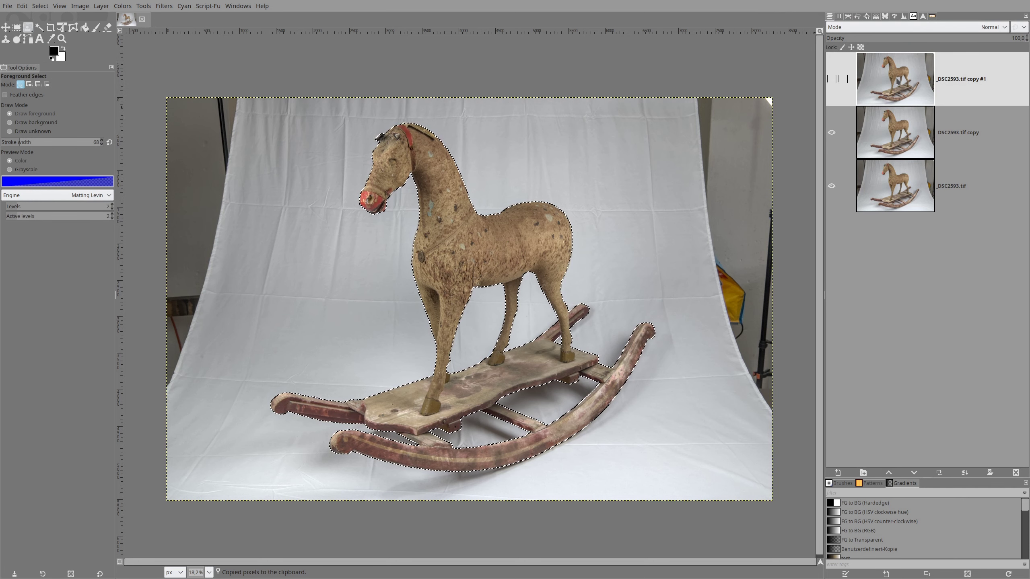
key("ctrl+v")
right_click(893, 76)
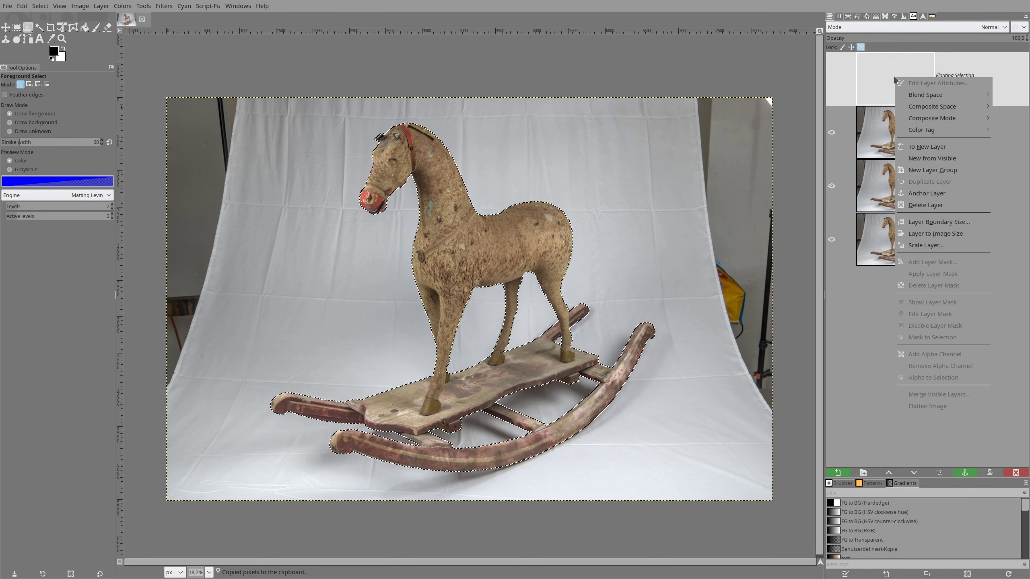
left_click(927, 147)
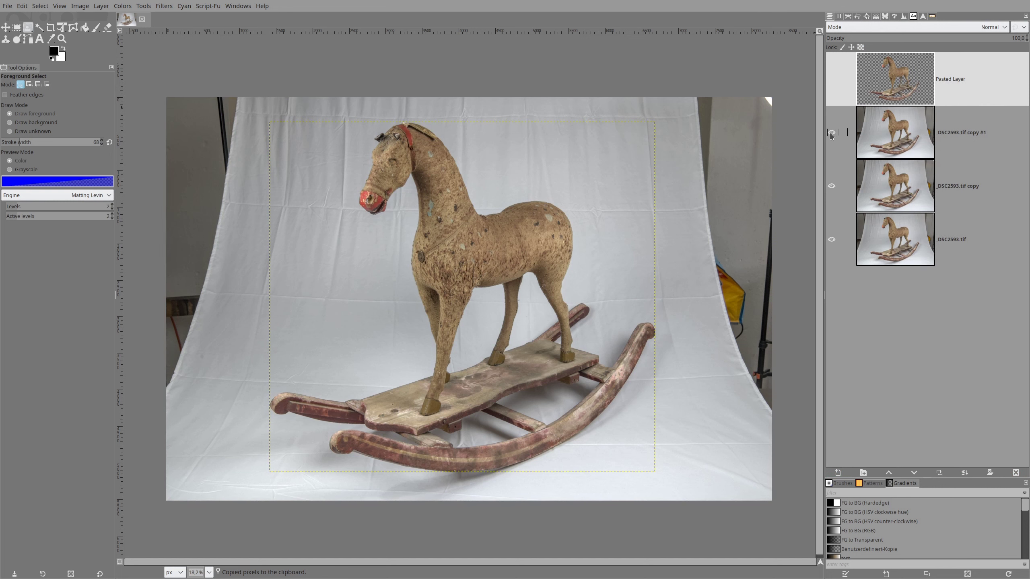
Hide the photo layers to inspect the cut-out horse on transparency.
left_click(832, 80, "shift")
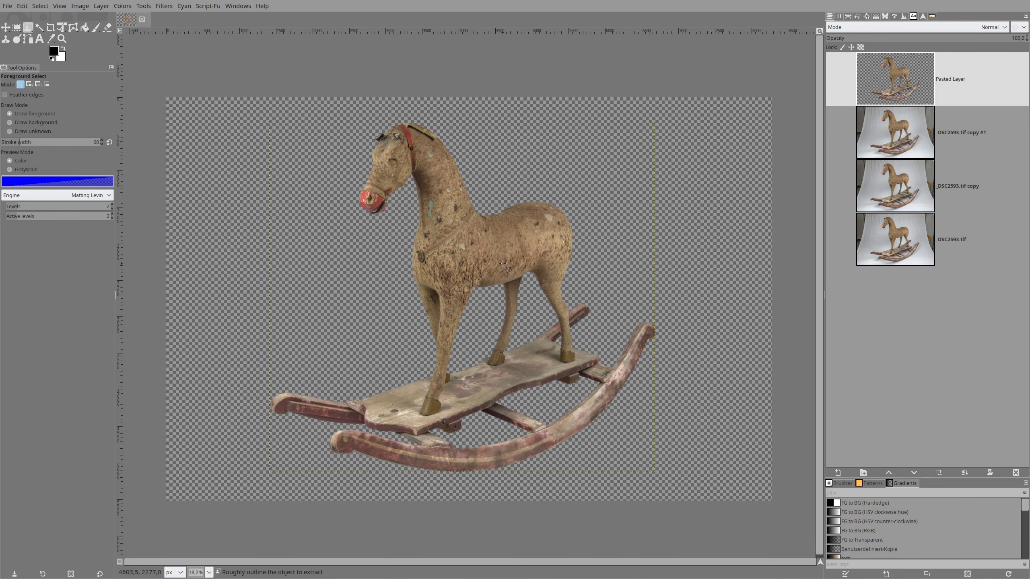
scroll(503, 264, "up", 3)
scroll(503, 263, "up", 1)
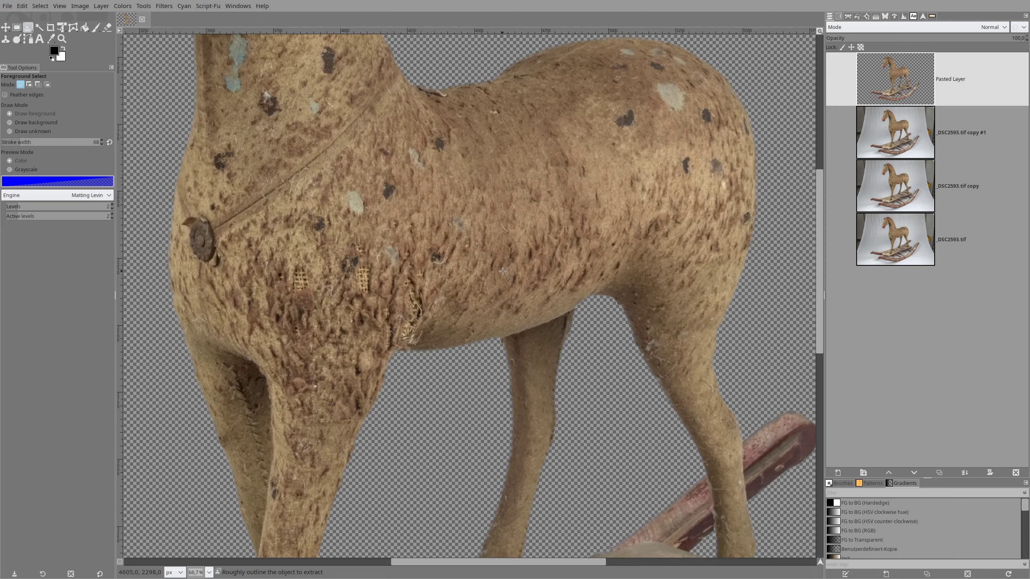
scroll(498, 246, "down", 3)
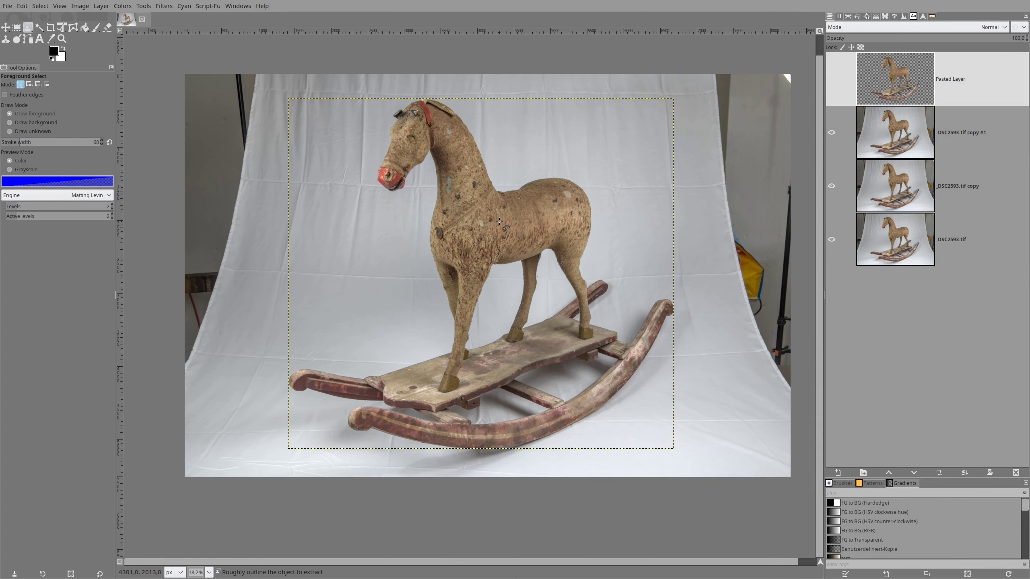
Add a white-filled layer above DSC2593.tif copy #1, then hide and delete it, restoring the horse selection.
left_click(892, 137)
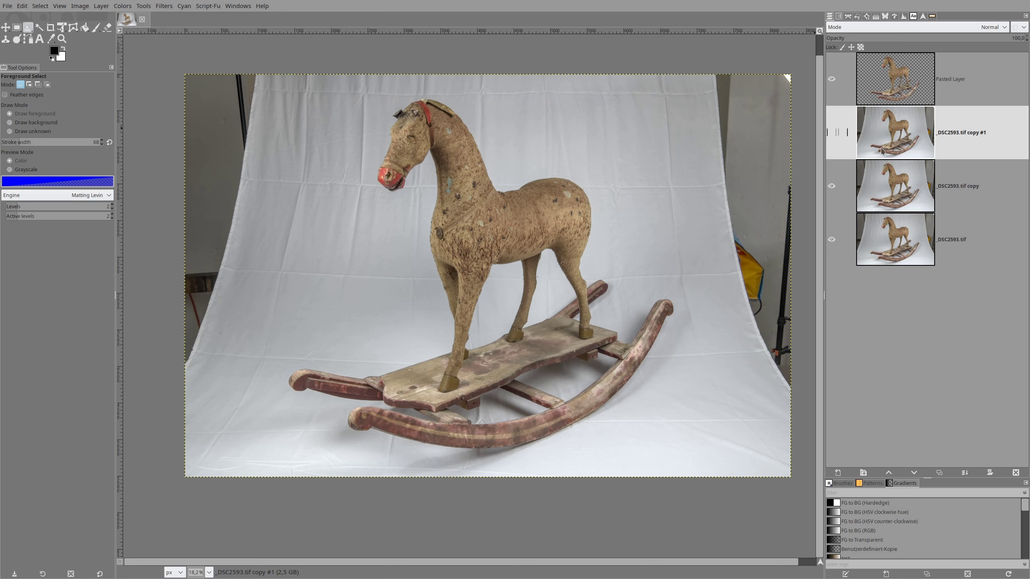
left_click(837, 473)
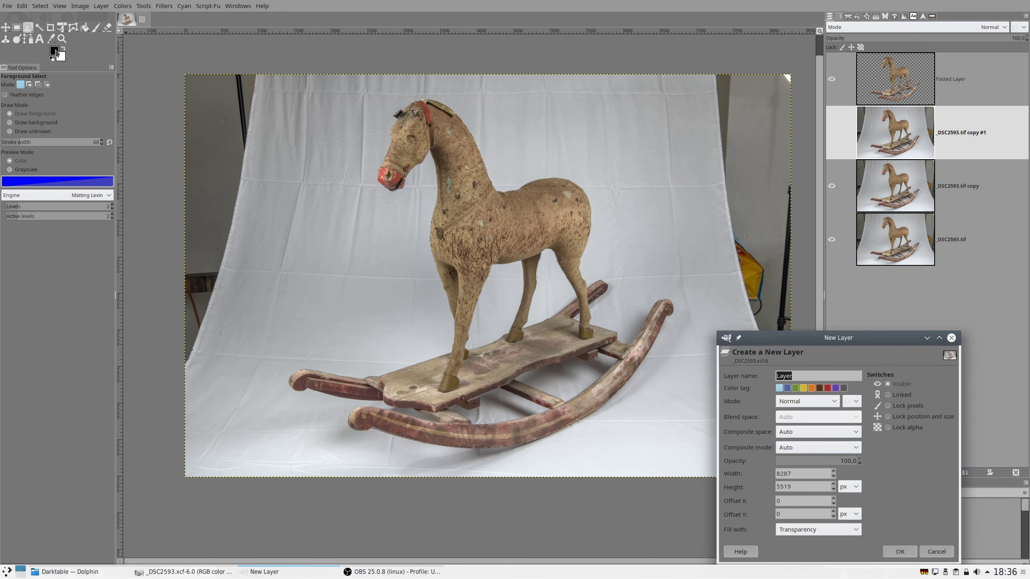
left_click(818, 530)
left_click(811, 503)
left_click(900, 552)
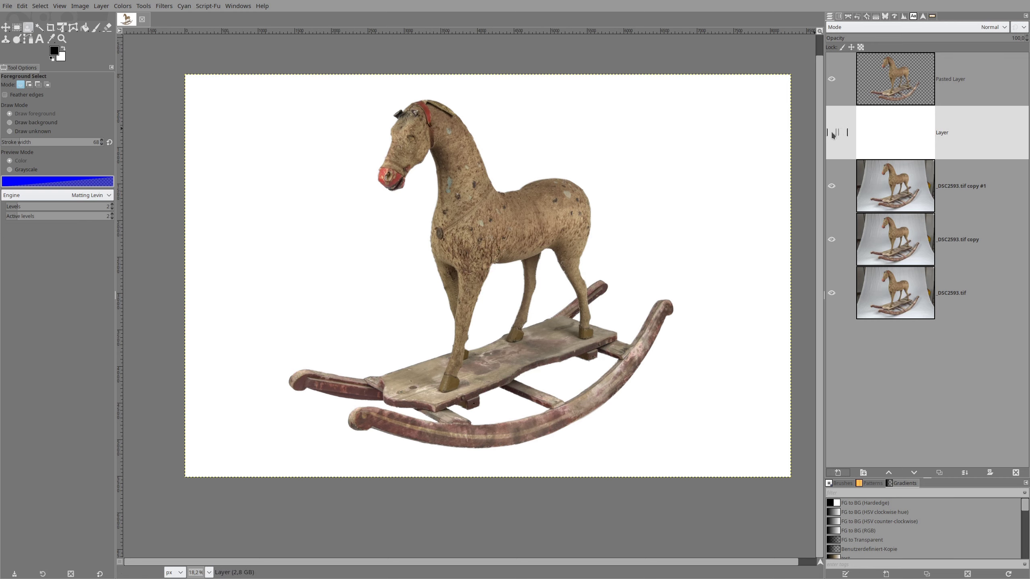
left_click(831, 131)
left_click(902, 138)
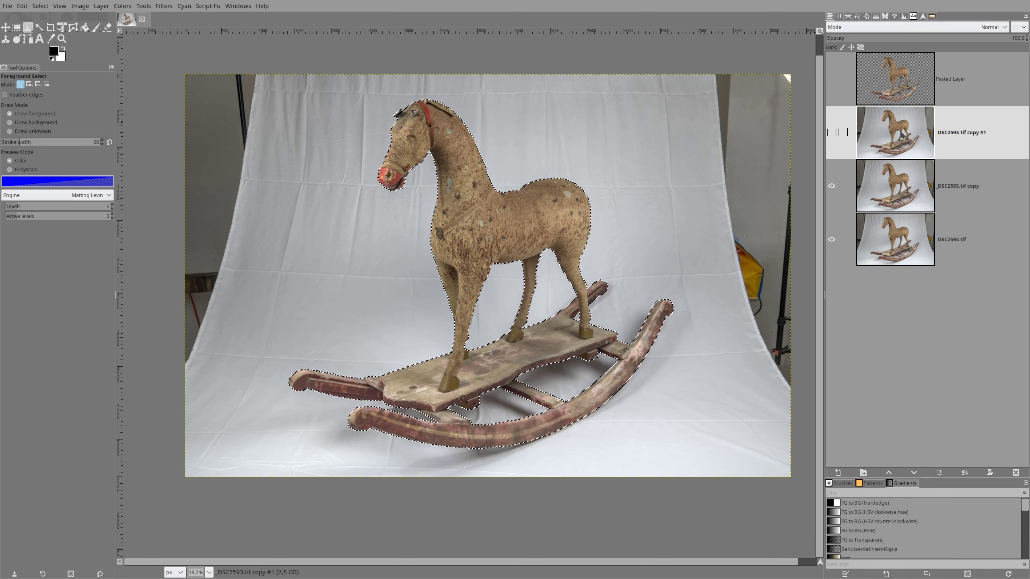
Fill the horse-shaped selection on copy #1 with white and switch to the Paintbrush.
key("Delete")
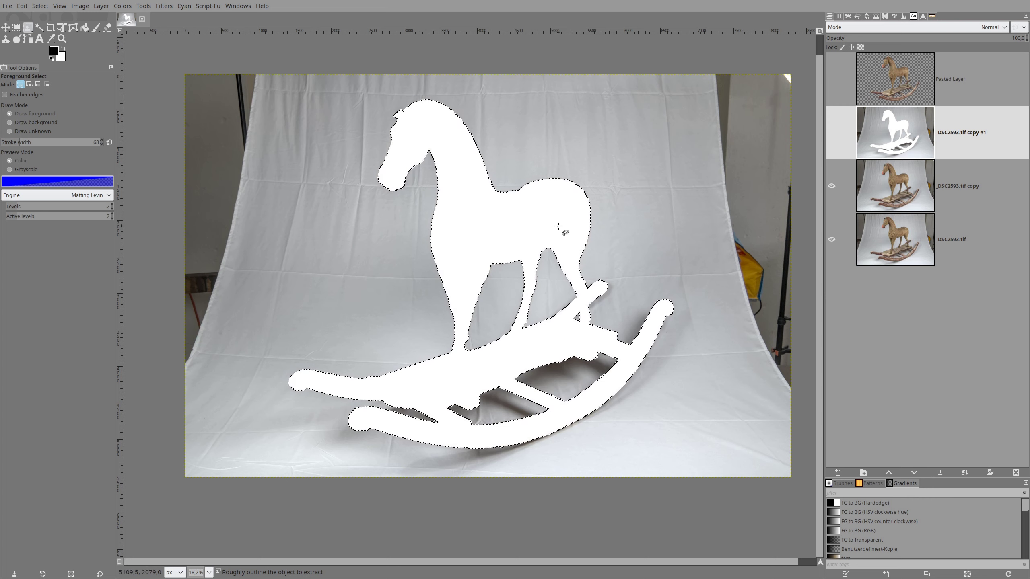
left_click(96, 28)
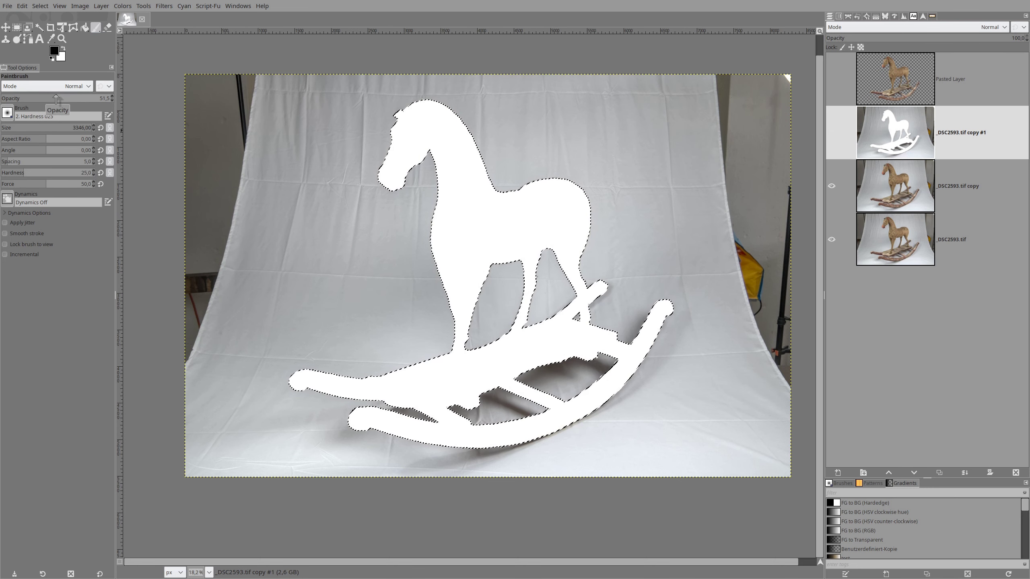
Set brush opacity to about 33, sample light grey, and paint over the horse's head, body and rockers.
left_click_drag(56, 98, 36, 99)
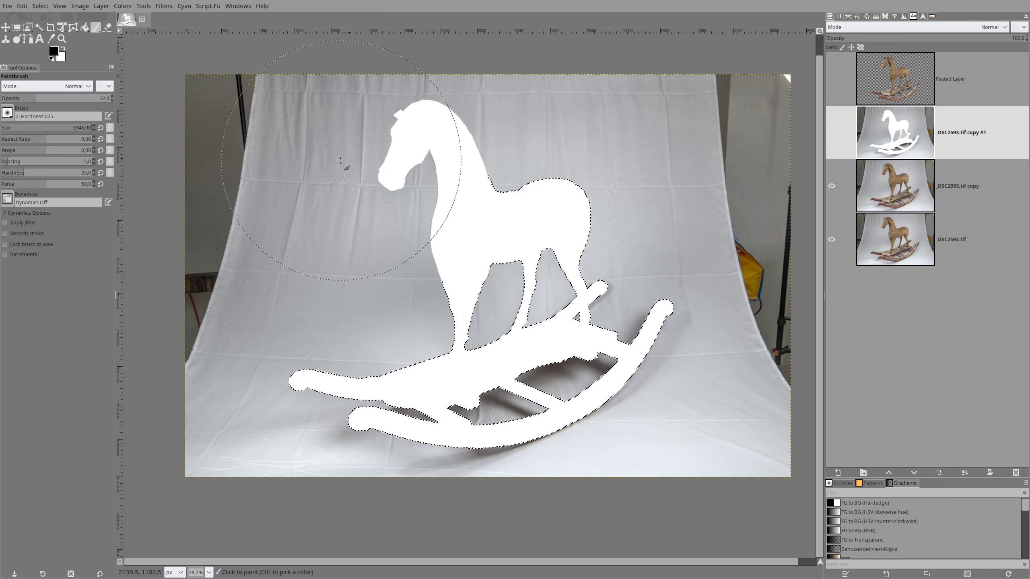
left_click(340, 160, "ctrl")
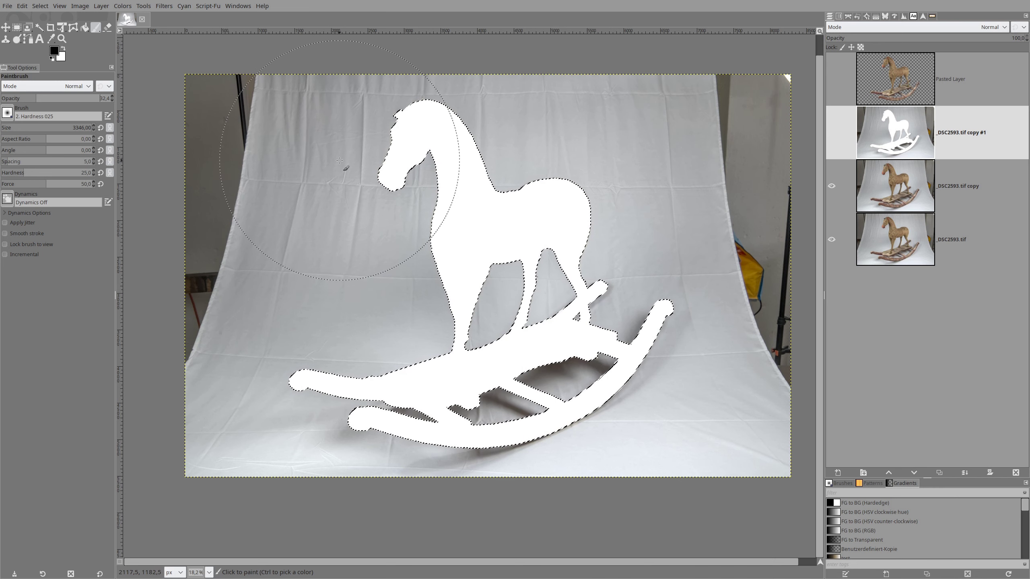
mouse_move(340, 161)
left_mouse_down()
mouse_move(385, 145)
mouse_move(577, 158)
mouse_move(525, 167)
left_mouse_up()
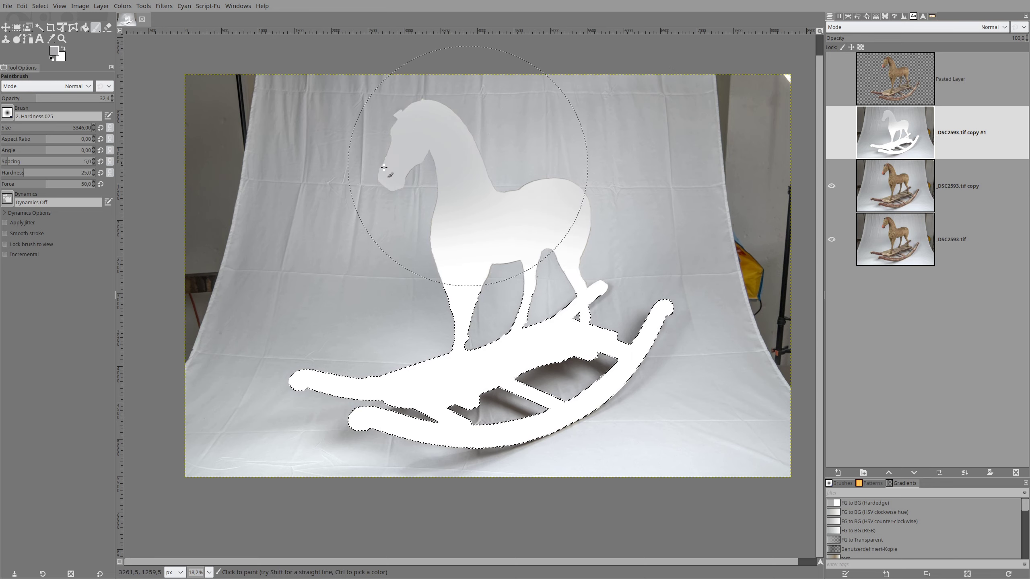
left_click_drag(412, 165, 365, 170)
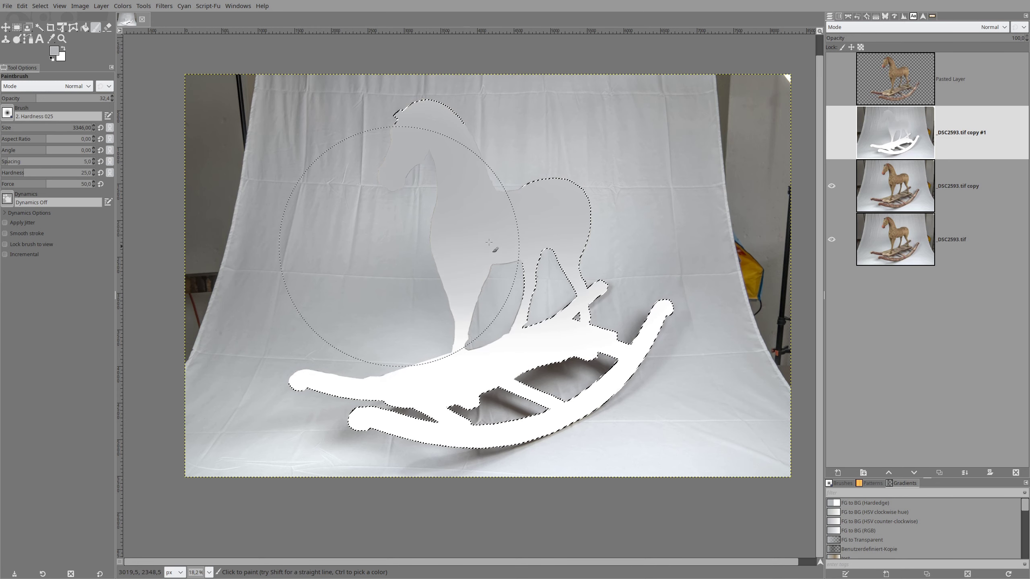
mouse_move(489, 242)
left_mouse_down()
mouse_move(560, 235)
mouse_move(644, 391)
mouse_move(656, 391)
mouse_move(429, 289)
mouse_move(422, 227)
mouse_move(421, 271)
mouse_move(402, 264)
mouse_move(366, 290)
mouse_move(412, 327)
mouse_move(321, 325)
left_mouse_up()
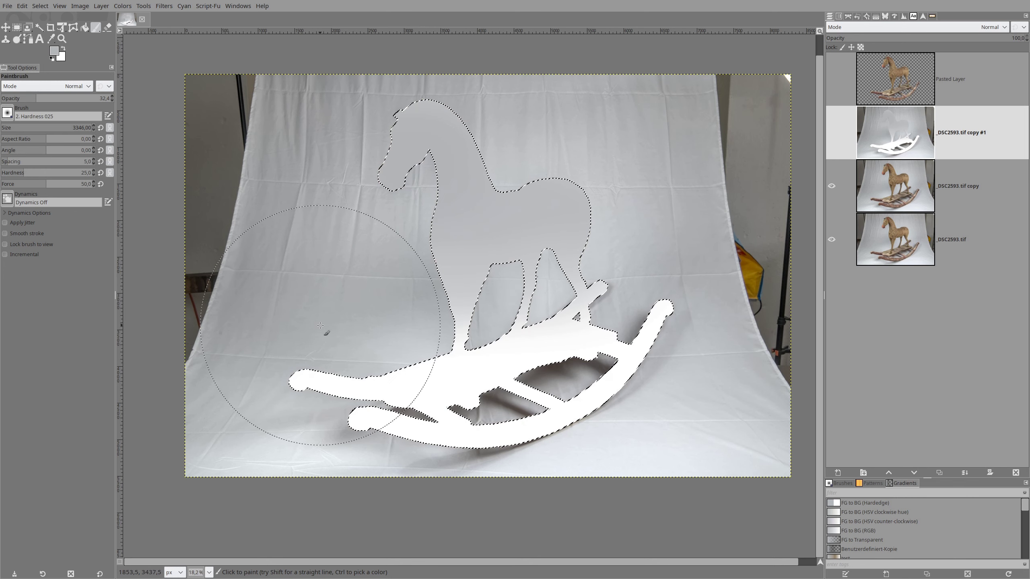
mouse_move(417, 333)
left_mouse_down()
mouse_move(679, 323)
mouse_move(528, 335)
left_mouse_up()
left_click_drag(466, 338, 650, 333)
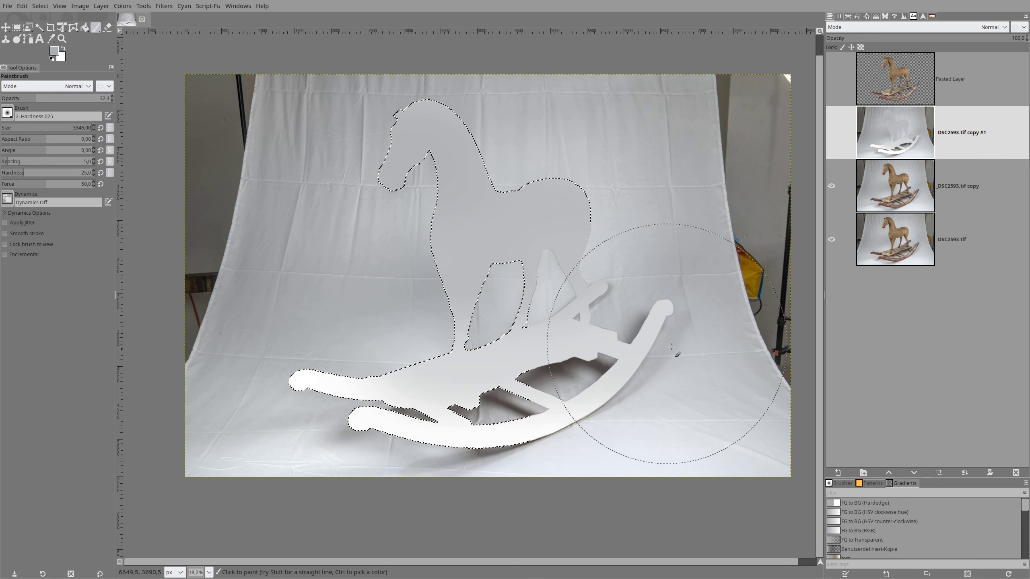
mouse_move(650, 333)
left_mouse_down()
mouse_move(660, 361)
mouse_move(688, 345)
mouse_move(445, 348)
mouse_move(264, 411)
mouse_move(628, 397)
mouse_move(329, 404)
left_mouse_up()
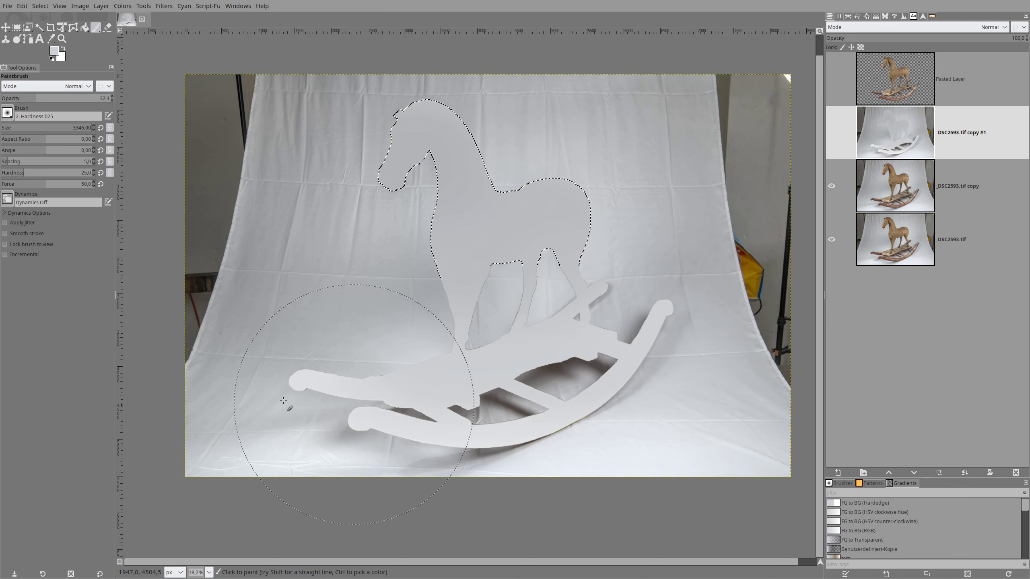
Finish greying out the rockers and silhouette, then zoom in and resize the brush to 285.
left_click_drag(266, 390, 265, 378)
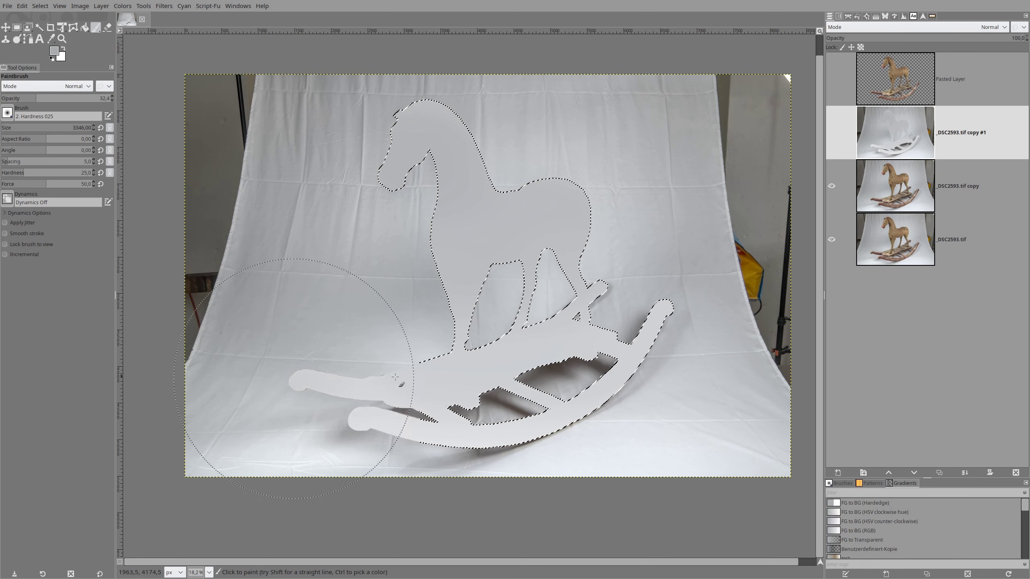
mouse_move(520, 378)
left_mouse_down()
mouse_move(599, 377)
mouse_move(642, 316)
left_mouse_up()
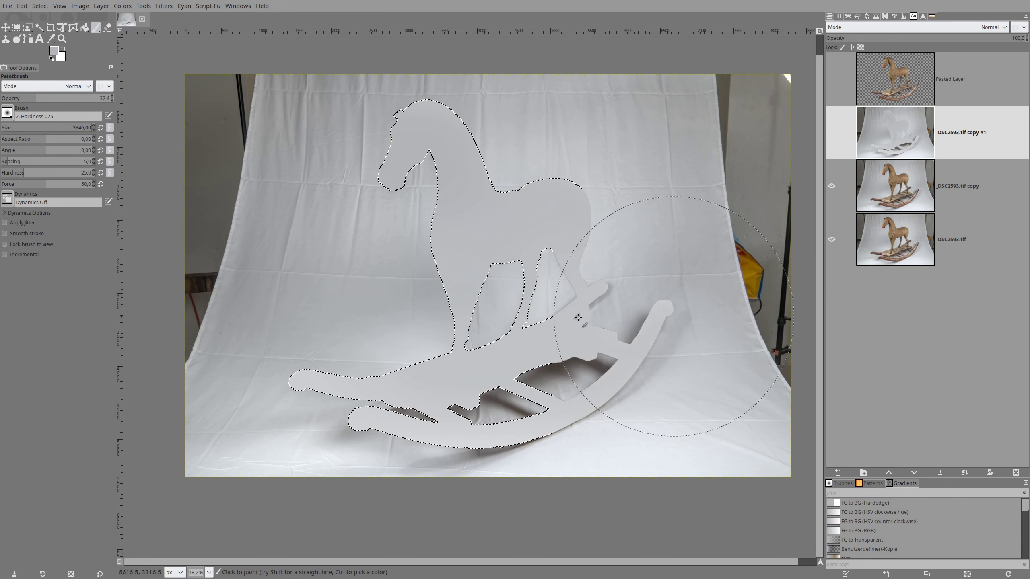
left_click_drag(577, 318, 392, 243)
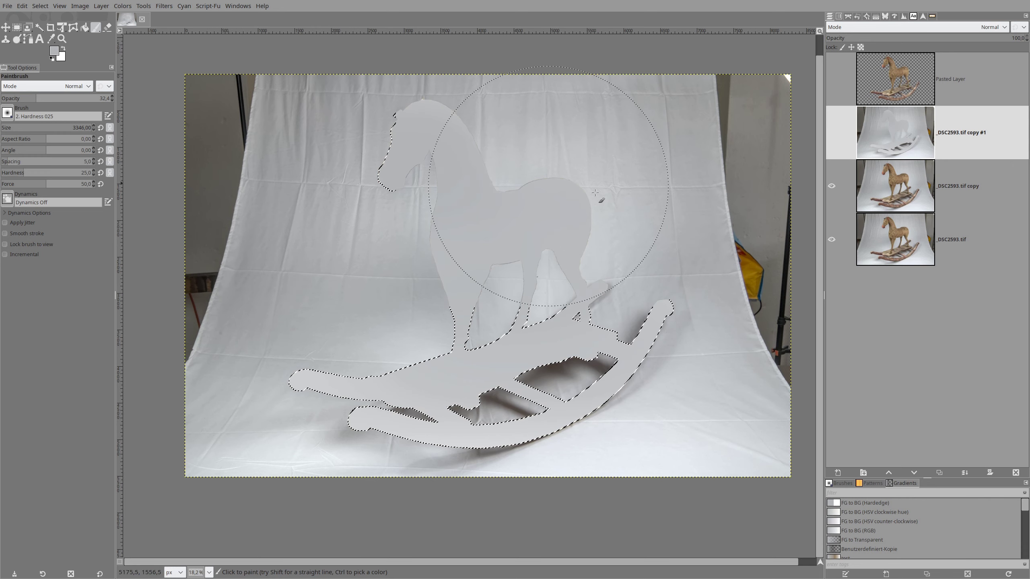
mouse_move(594, 214)
left_mouse_down()
mouse_move(414, 225)
mouse_move(382, 145)
left_mouse_up()
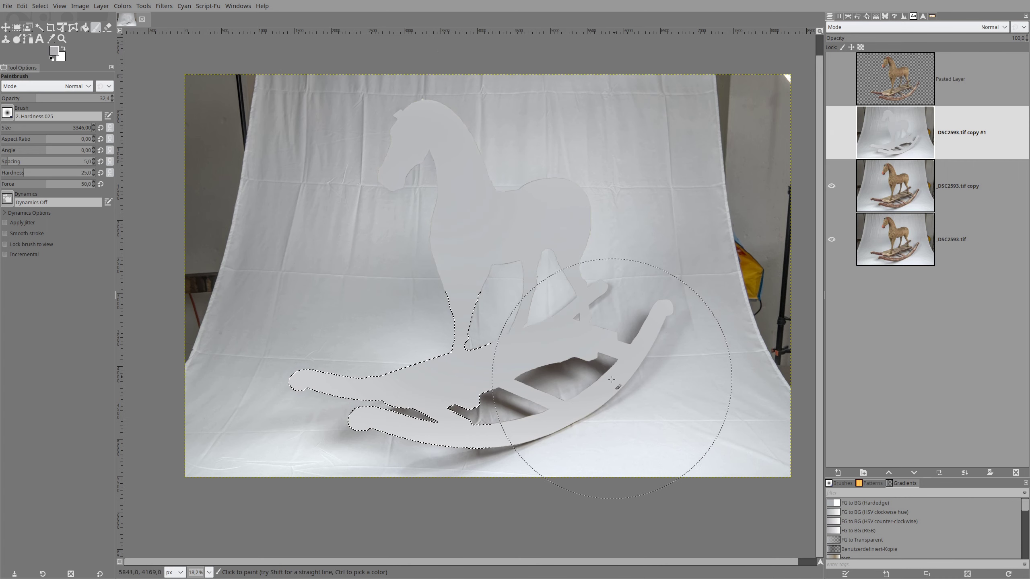
scroll(613, 365, "up", 4)
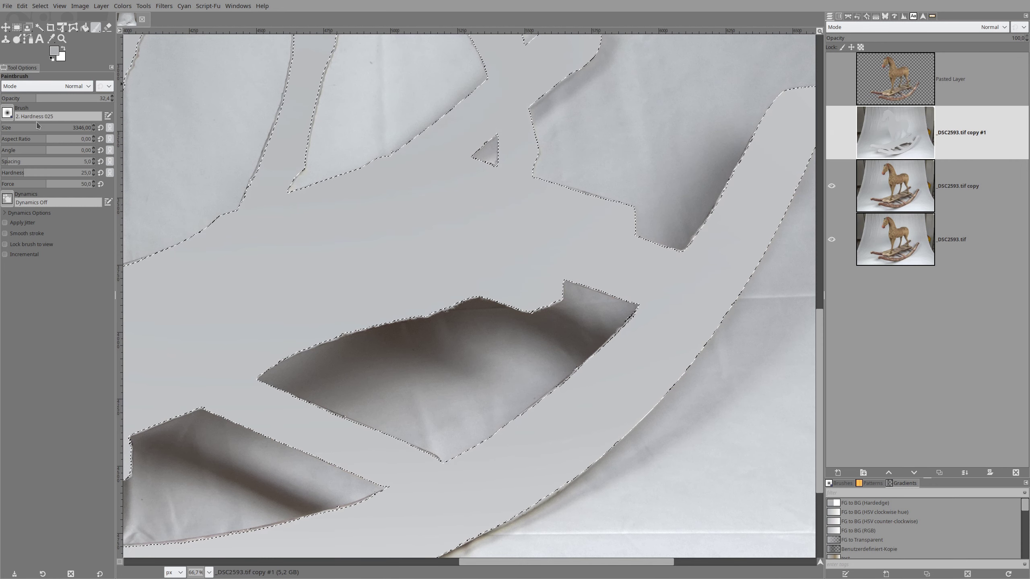
left_click_drag(37, 128, 27, 130)
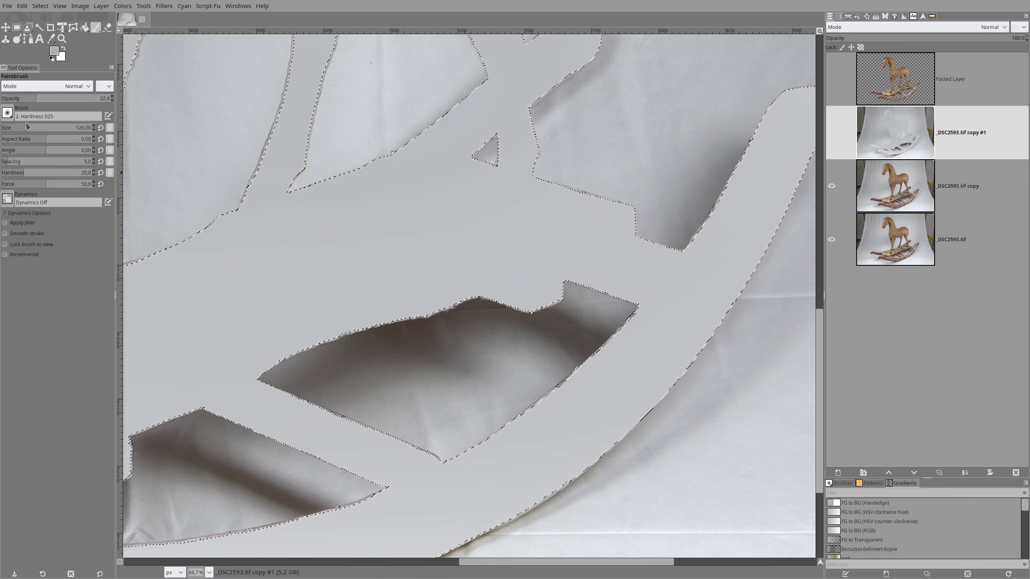
left_click_drag(27, 127, 44, 128)
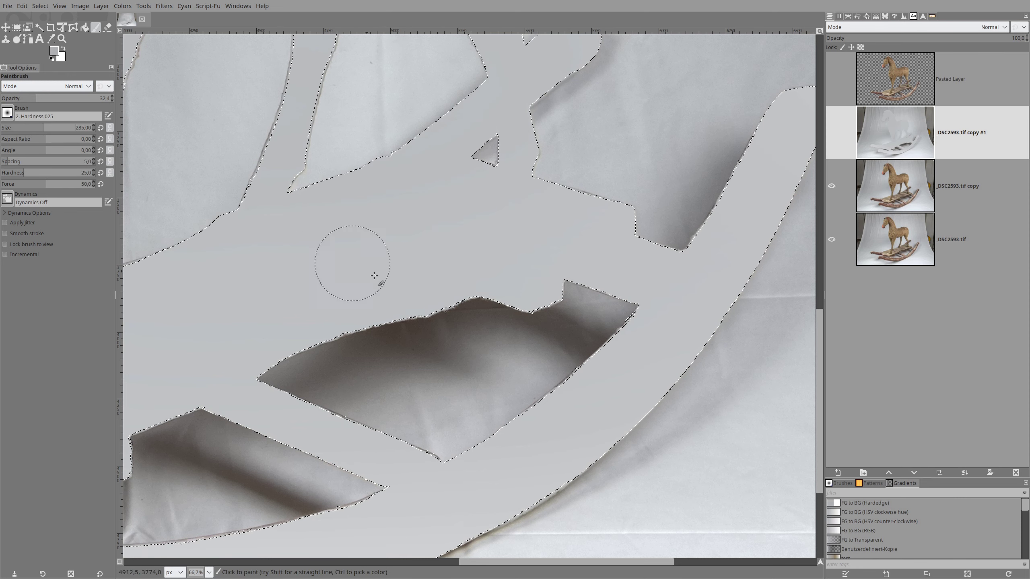
Pick a dark grey, raise opacity to 54, and paint soft shadow along the cross-bar gap edge.
left_click(479, 311, "ctrl")
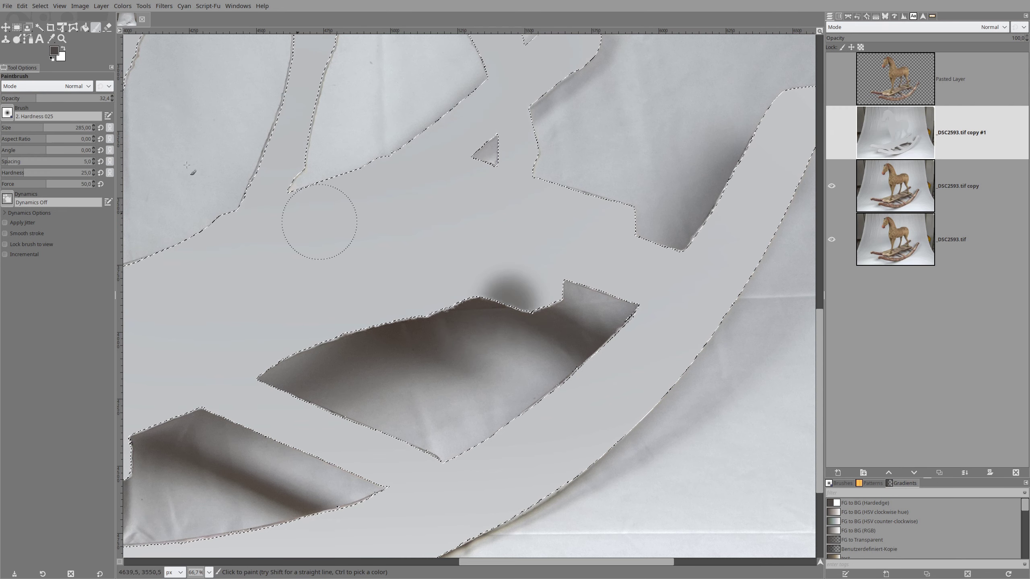
left_click_drag(37, 101, 60, 102)
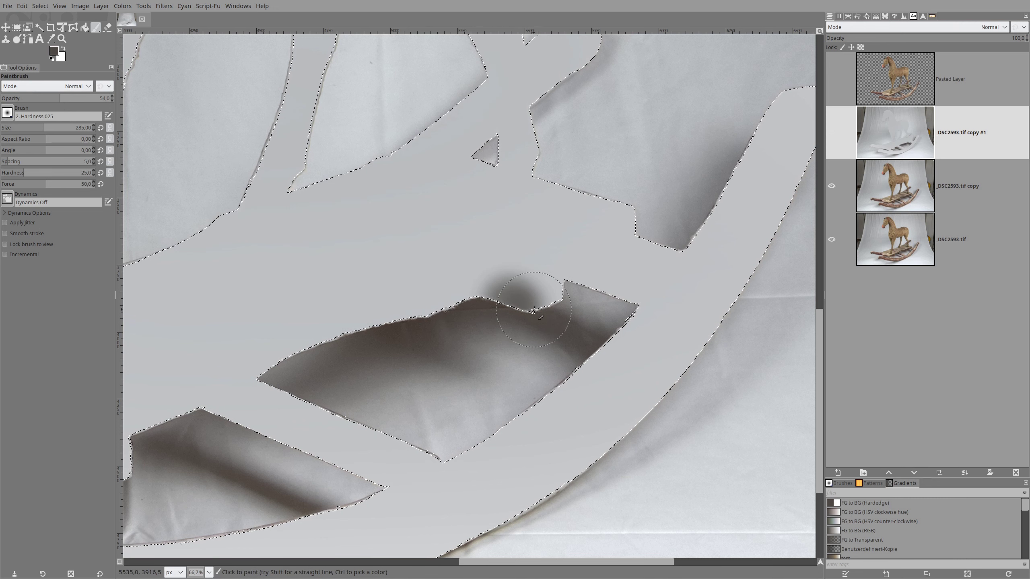
mouse_move(530, 307)
left_mouse_down()
mouse_move(385, 319)
mouse_move(303, 349)
left_mouse_up()
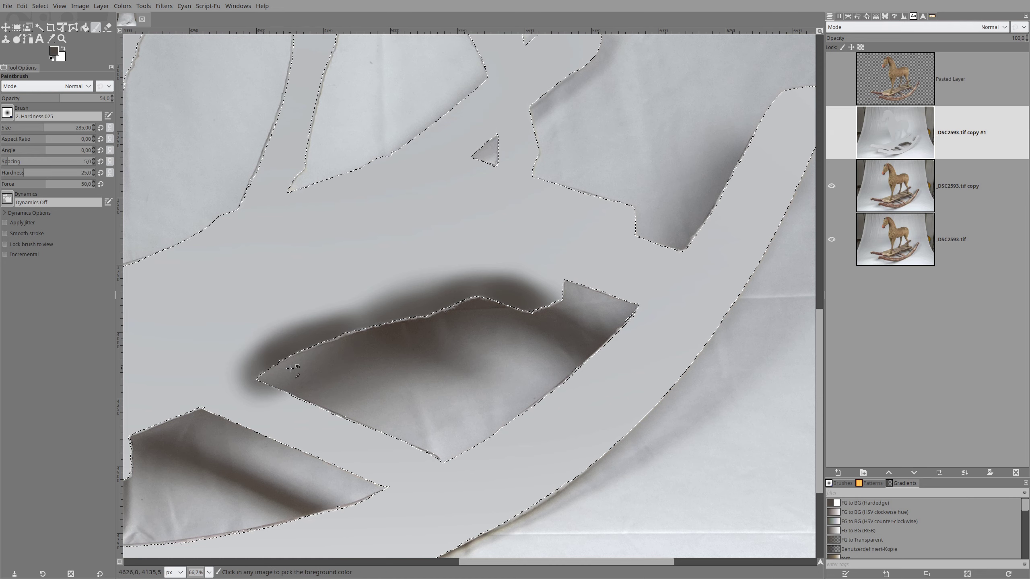
left_click(290, 368, "ctrl")
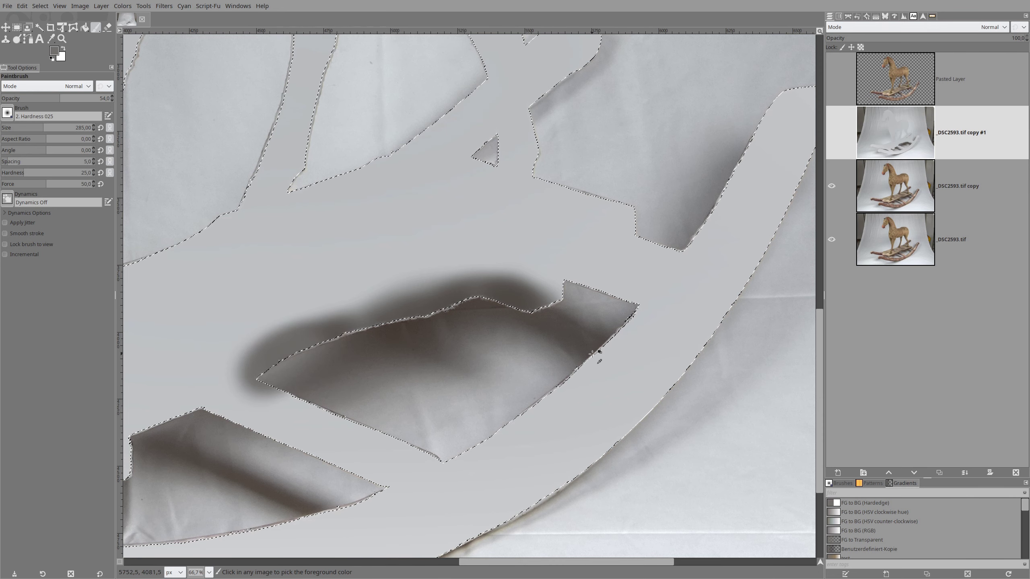
scroll(598, 352, "down", 1)
scroll(615, 361, "up", 2)
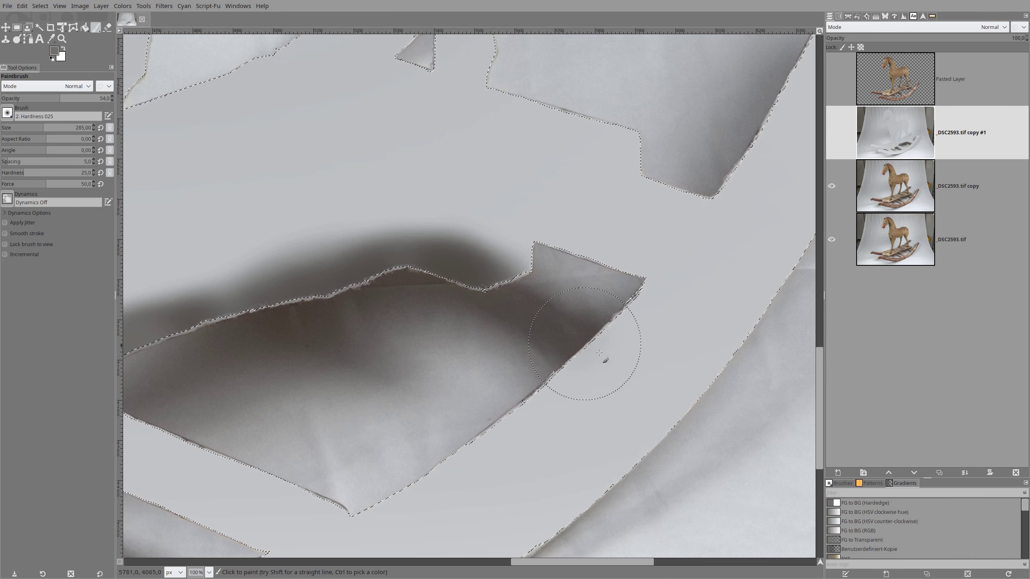
mouse_move(599, 353)
left_mouse_down()
mouse_move(600, 344)
mouse_move(568, 339)
mouse_move(579, 348)
left_mouse_up()
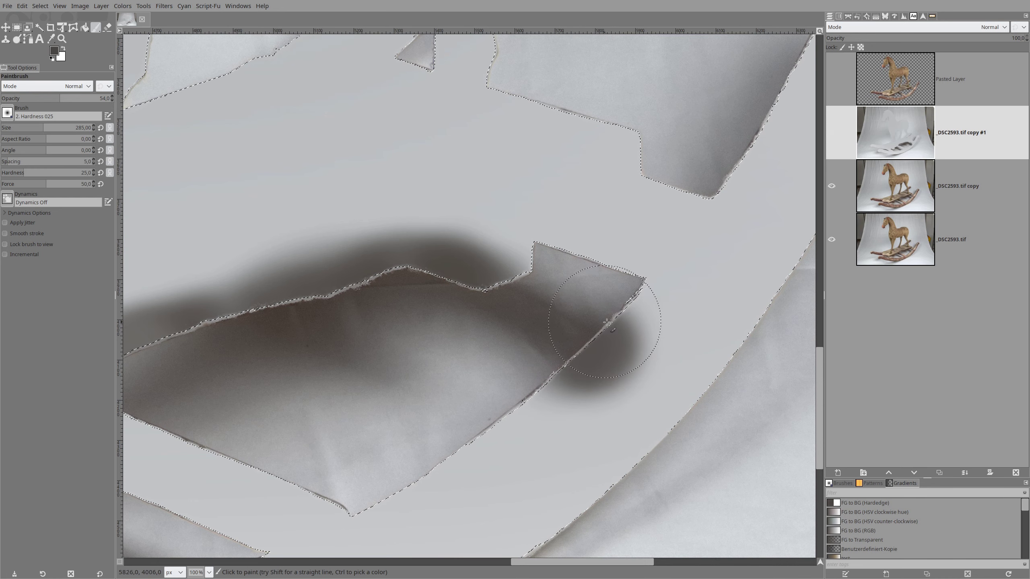
left_click_drag(607, 323, 561, 379)
Build up soft shadow along the rocker edge toward the corner.
scroll(597, 351, "down", 3, "ctrl")
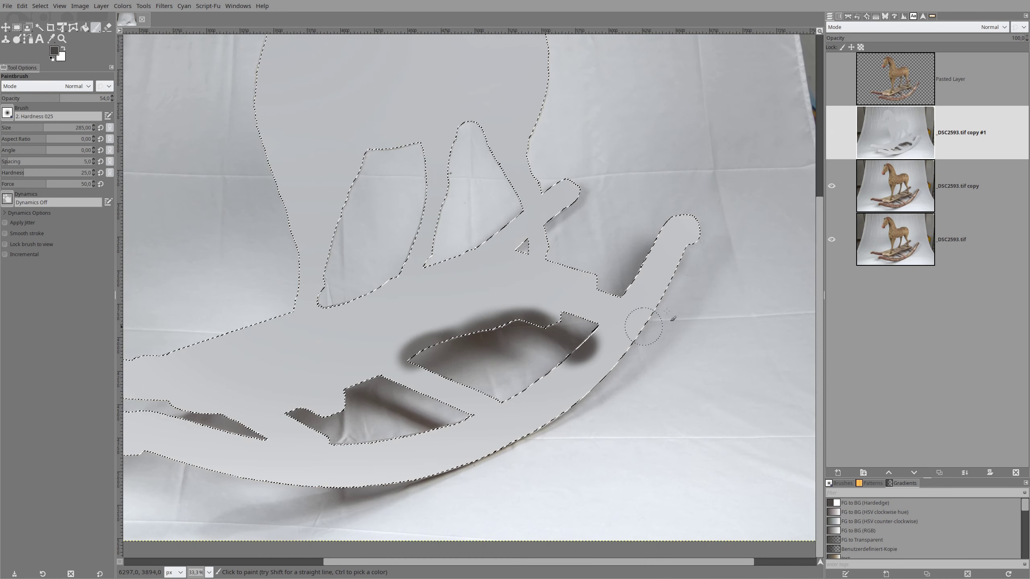
scroll(632, 280, "down", 1, "ctrl")
scroll(640, 284, "up", 2, "ctrl")
scroll(655, 476, "up", 1, "ctrl")
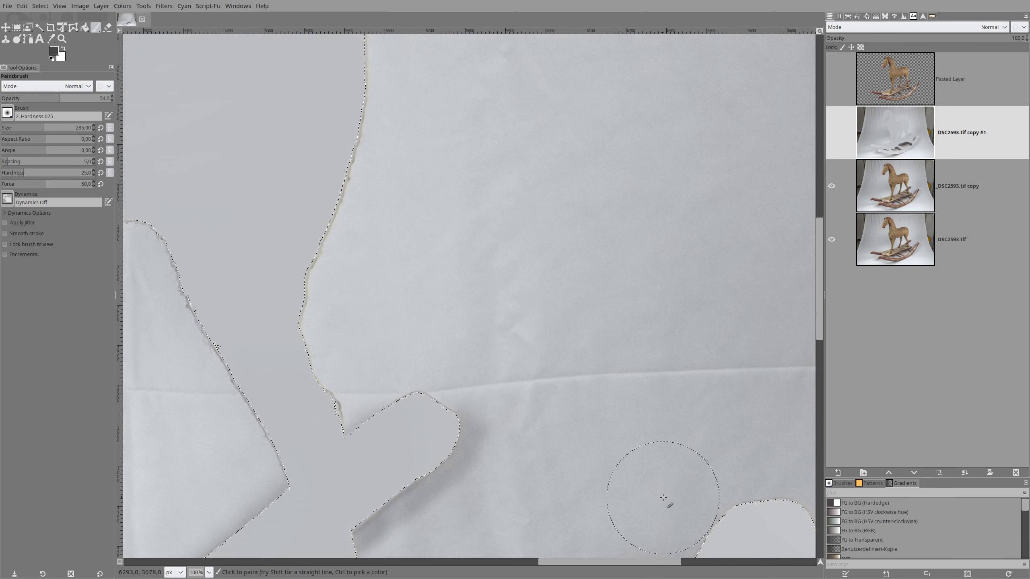
scroll(667, 502, "up", 1, "ctrl")
scroll(626, 311, "up", 2, "ctrl")
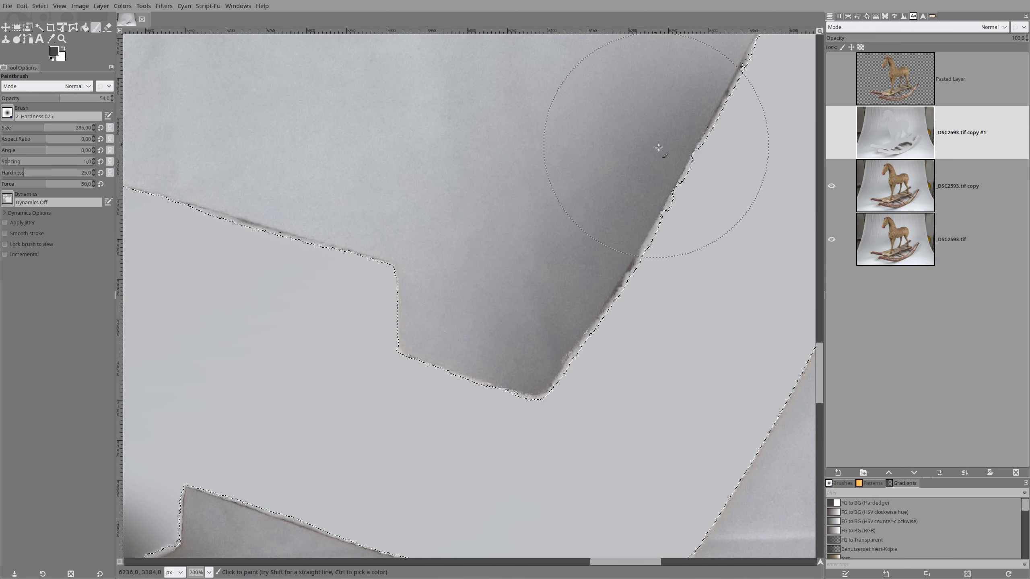
scroll(719, 133, "down", 1, "ctrl")
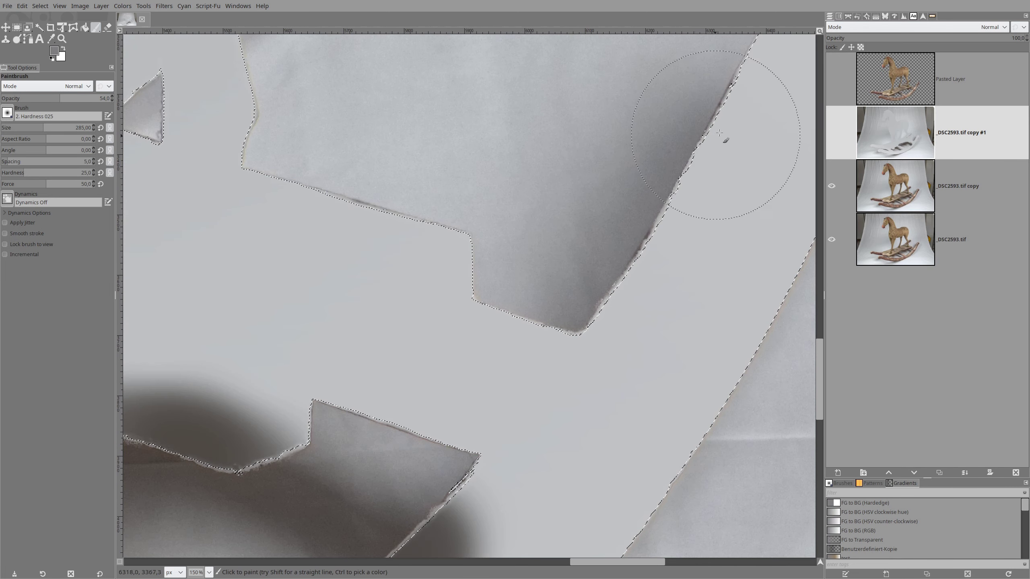
mouse_move(749, 106)
left_mouse_down()
mouse_move(685, 230)
mouse_move(713, 106)
mouse_move(615, 300)
left_mouse_up()
left_click_drag(751, 78, 611, 291)
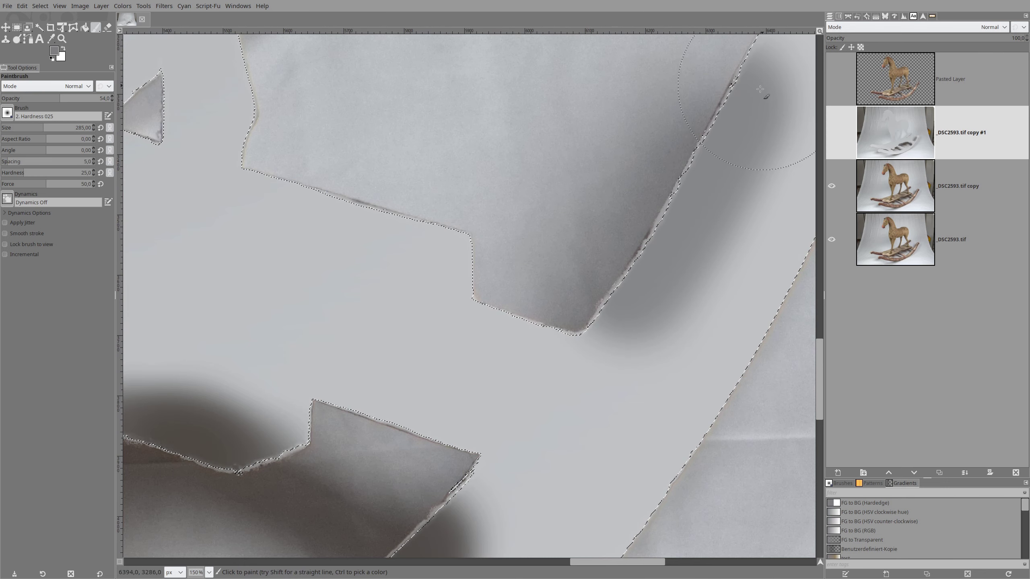
left_click_drag(760, 89, 610, 334)
mouse_move(786, 74)
left_mouse_down()
mouse_move(604, 319)
mouse_move(548, 357)
mouse_move(614, 352)
left_mouse_up()
scroll(598, 338, "down", 1)
scroll(598, 337, "down", 5)
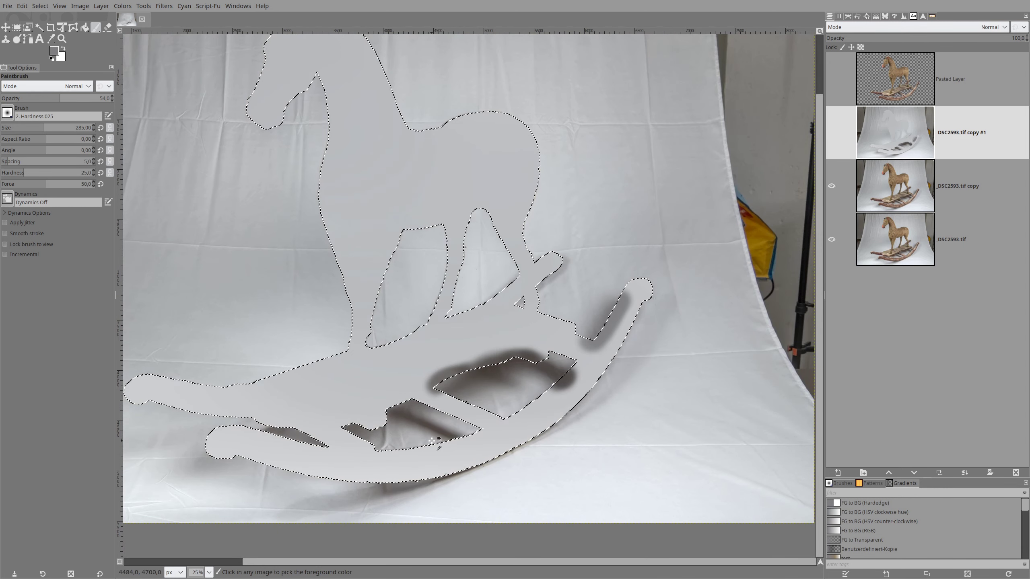
scroll(480, 418, "up", 3)
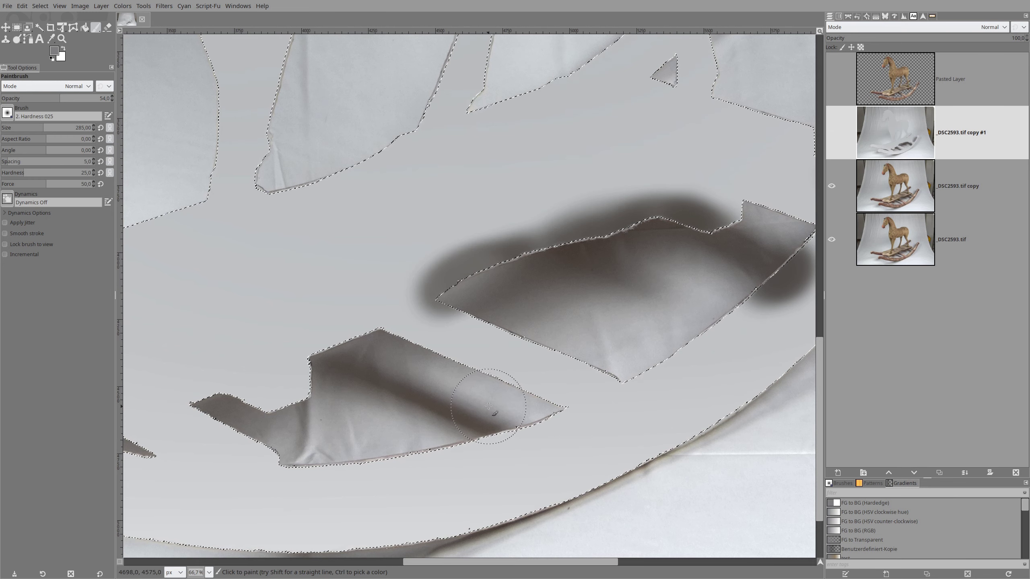
Paint shadow around the gap's corner and left tip, then a darker tone along the upper edge.
mouse_move(461, 315)
left_mouse_down()
mouse_move(499, 327)
mouse_move(515, 316)
mouse_move(528, 366)
left_mouse_up()
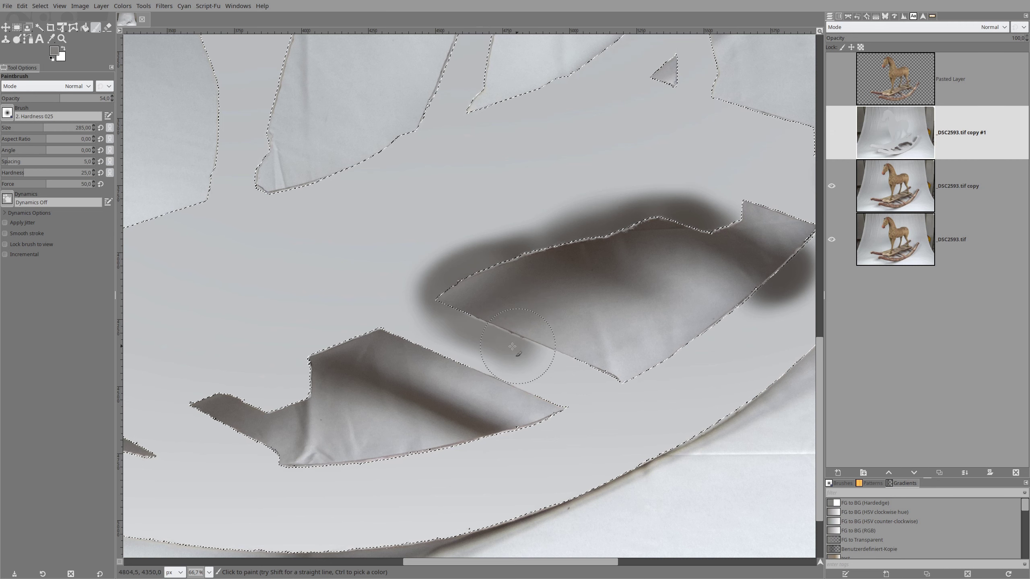
scroll(527, 365, "down", 2)
scroll(406, 385, "down", 2)
scroll(297, 407, "up", 5)
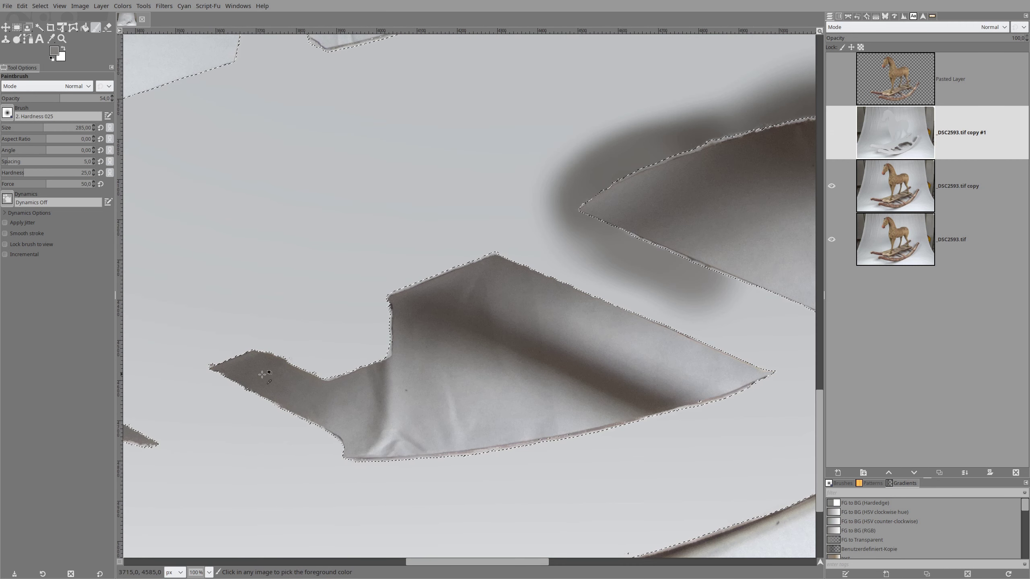
mouse_move(195, 368)
left_mouse_down()
mouse_move(248, 345)
mouse_move(257, 317)
mouse_move(226, 359)
mouse_move(196, 357)
mouse_move(258, 349)
left_mouse_up()
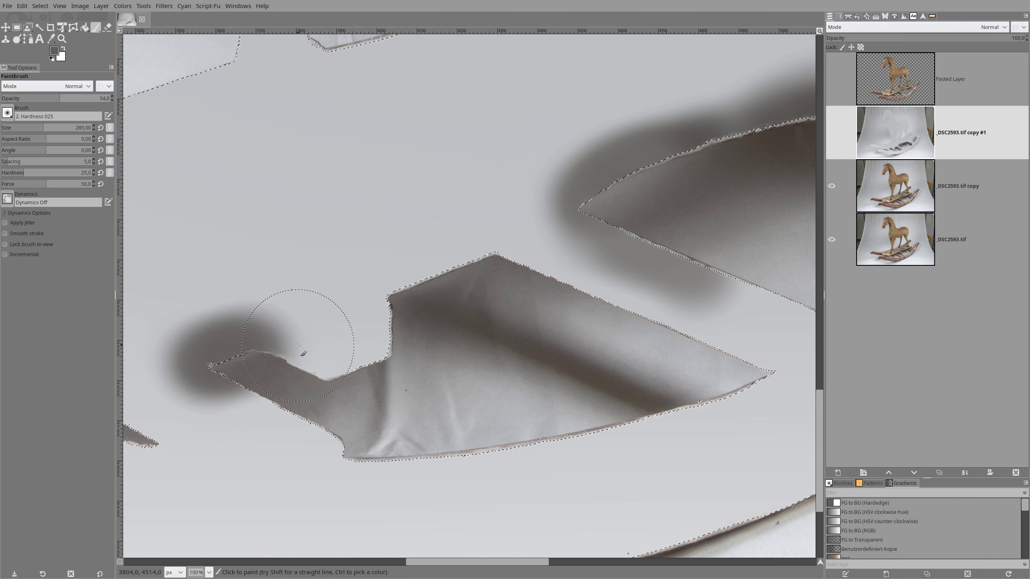
mouse_move(272, 338)
left_mouse_down()
mouse_move(345, 366)
mouse_move(372, 353)
mouse_move(344, 300)
mouse_move(365, 280)
mouse_move(402, 255)
mouse_move(448, 273)
mouse_move(478, 258)
left_mouse_up()
left_click(452, 304, "ctrl")
mouse_move(381, 297)
left_mouse_down()
mouse_move(389, 244)
mouse_move(482, 242)
mouse_move(511, 225)
mouse_move(459, 260)
mouse_move(649, 317)
mouse_move(647, 306)
left_mouse_up()
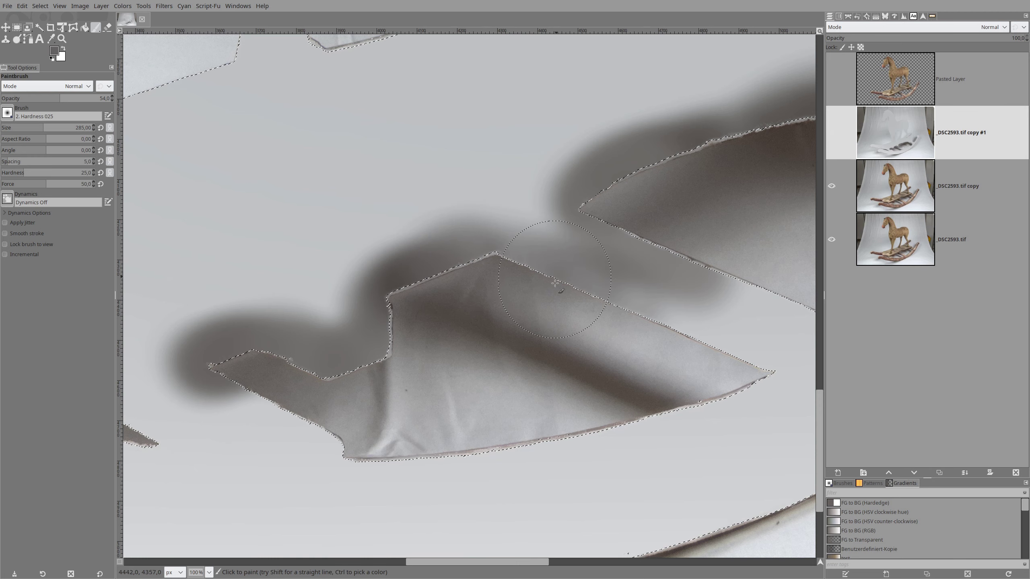
mouse_move(534, 271)
left_mouse_down()
mouse_move(657, 312)
mouse_move(507, 270)
left_mouse_up()
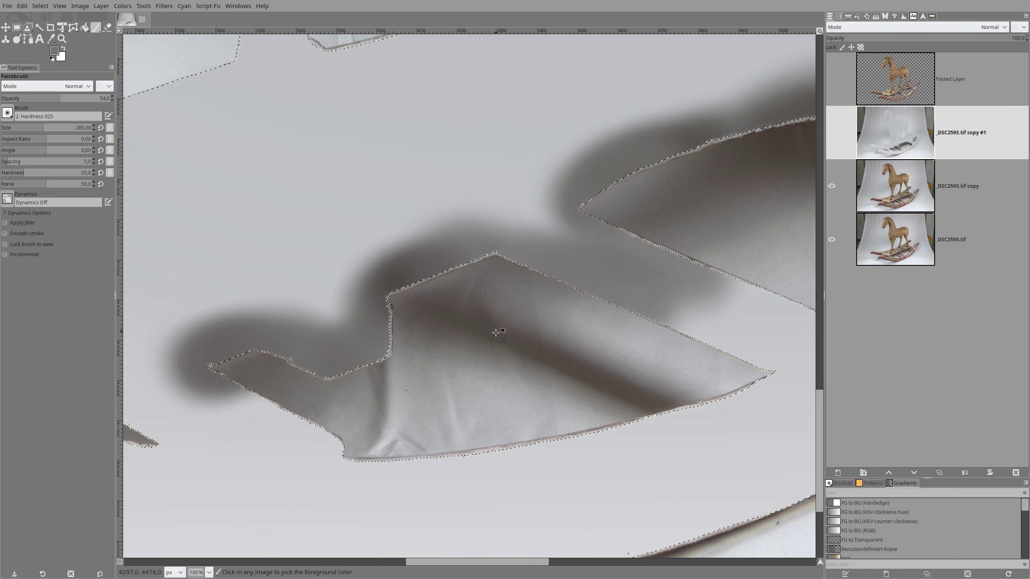
Darken the gap between rocker pieces and add soft shadow below the left rocker and lower edge.
scroll(496, 333, "down", 3)
scroll(320, 350, "up", 1)
scroll(320, 350, "up", 1)
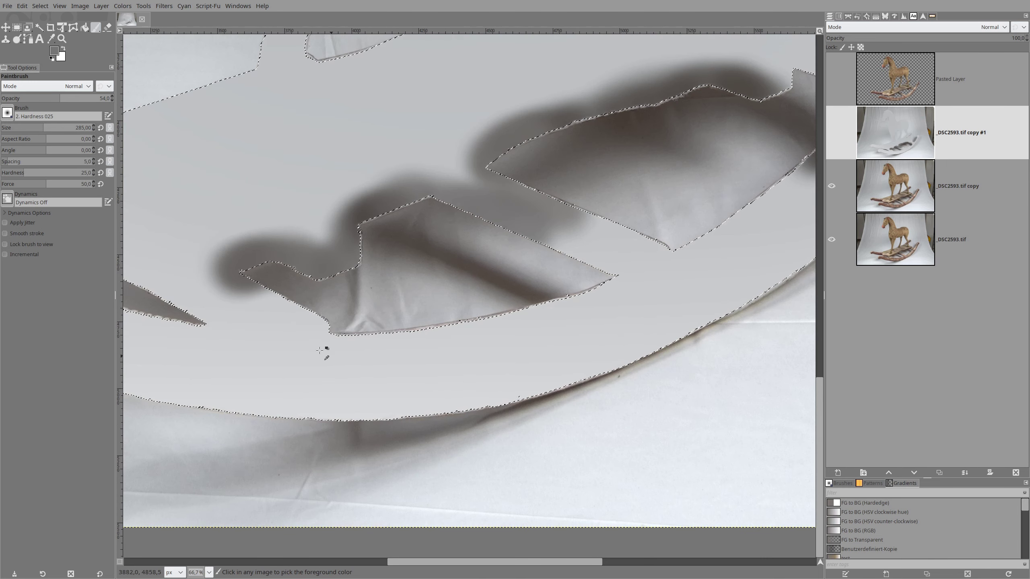
scroll(320, 350, "down", 3)
scroll(284, 325, "up", 2)
scroll(243, 304, "up", 1)
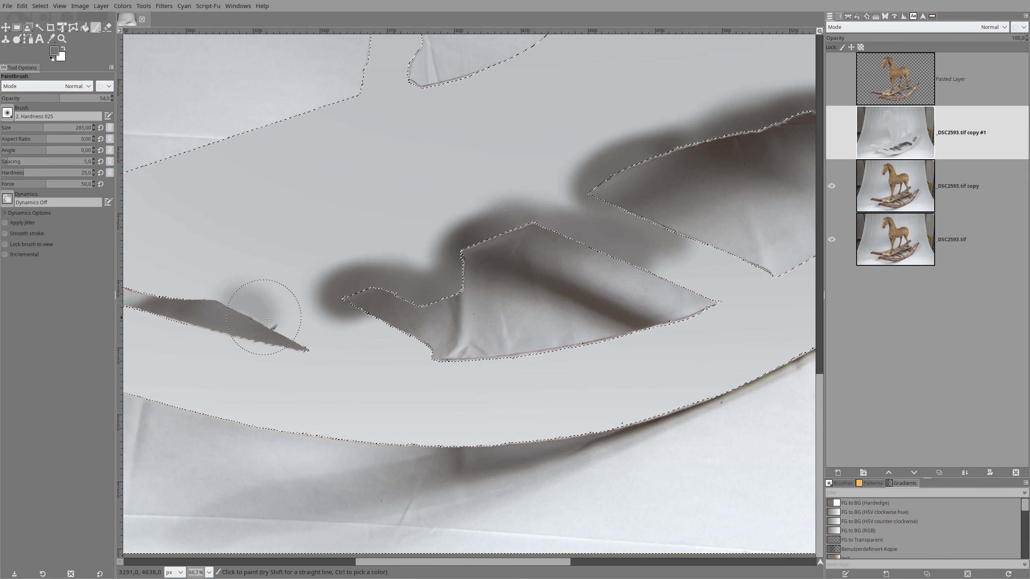
mouse_move(268, 319)
left_mouse_down()
mouse_move(288, 341)
mouse_move(337, 321)
mouse_move(284, 304)
mouse_move(356, 316)
mouse_move(263, 333)
mouse_move(202, 300)
mouse_move(166, 302)
mouse_move(315, 291)
left_mouse_up()
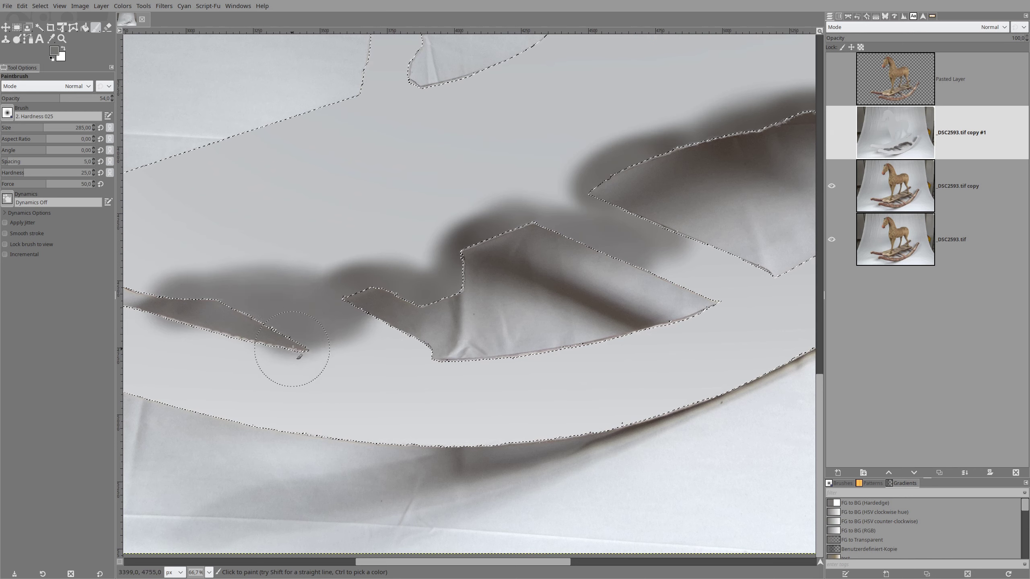
mouse_move(293, 348)
left_mouse_down()
mouse_move(150, 335)
mouse_move(207, 354)
mouse_move(153, 324)
mouse_move(244, 343)
left_mouse_up()
scroll(225, 338, "down", 3, "ctrl")
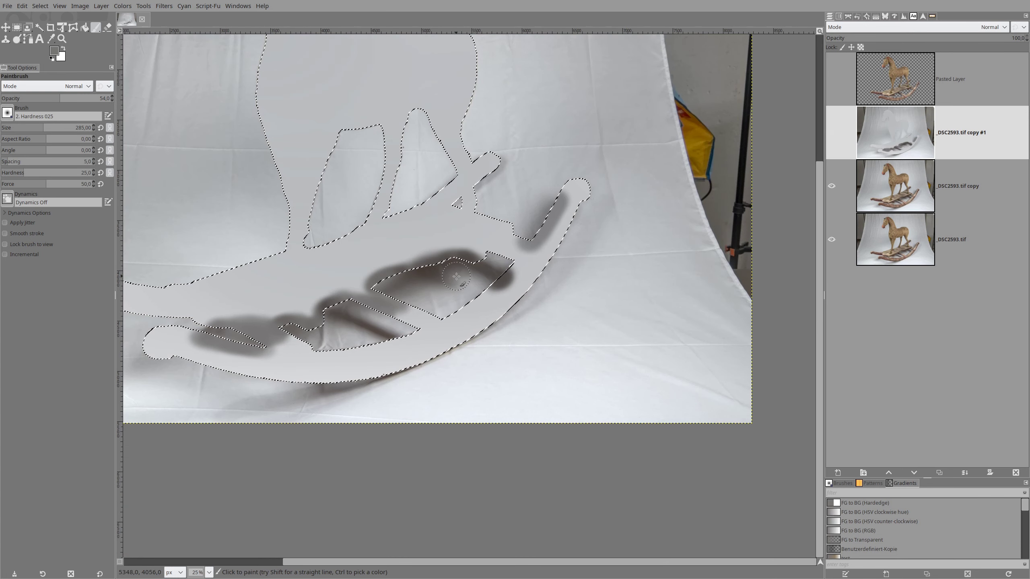
scroll(345, 375, "up", 3, "ctrl")
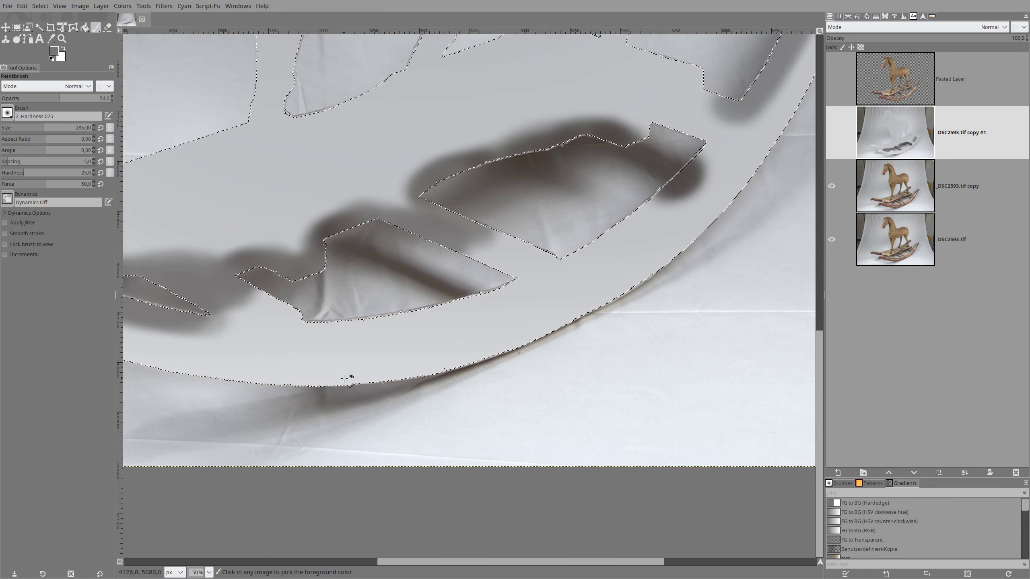
scroll(347, 377, "up", 1, "ctrl")
mouse_move(270, 383)
left_mouse_down()
mouse_move(276, 370)
mouse_move(546, 371)
mouse_move(405, 353)
mouse_move(421, 364)
mouse_move(265, 361)
mouse_move(437, 384)
mouse_move(586, 356)
left_mouse_up()
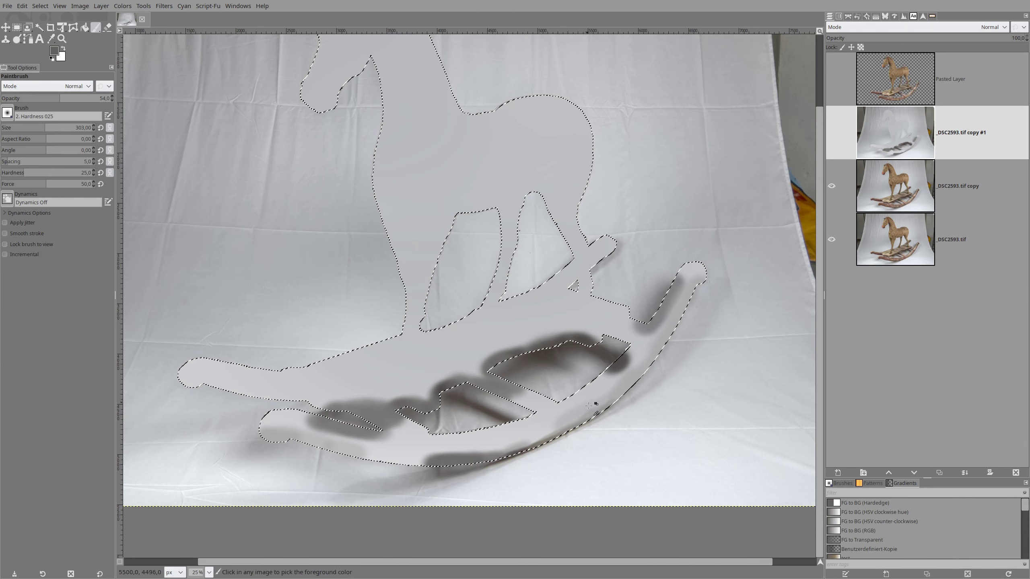
scroll(625, 346, "down", 2)
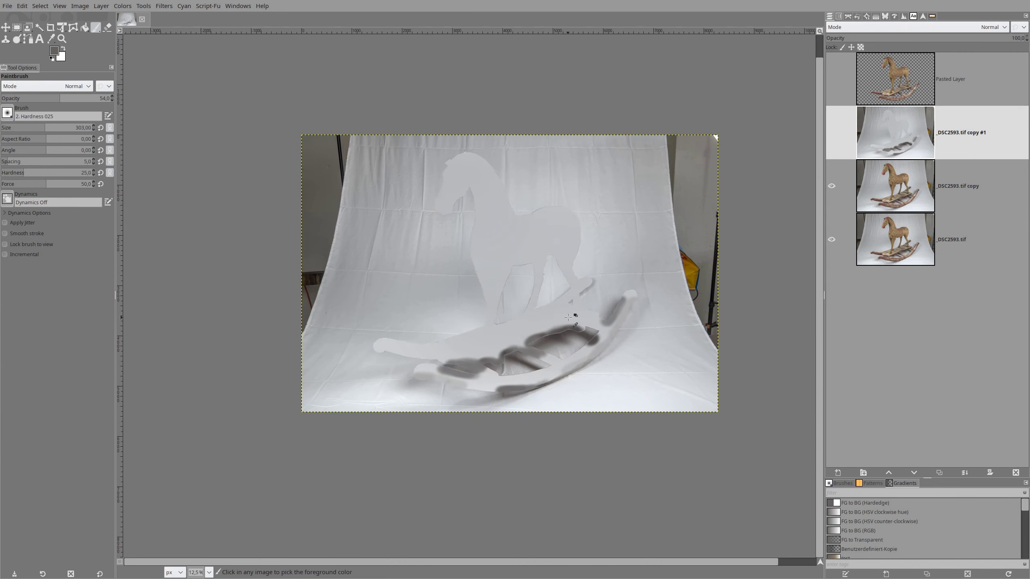
Duplicate the shadow-painted layer as copy #2, show the Pasted Layer, and clear the selection.
right_click(905, 139)
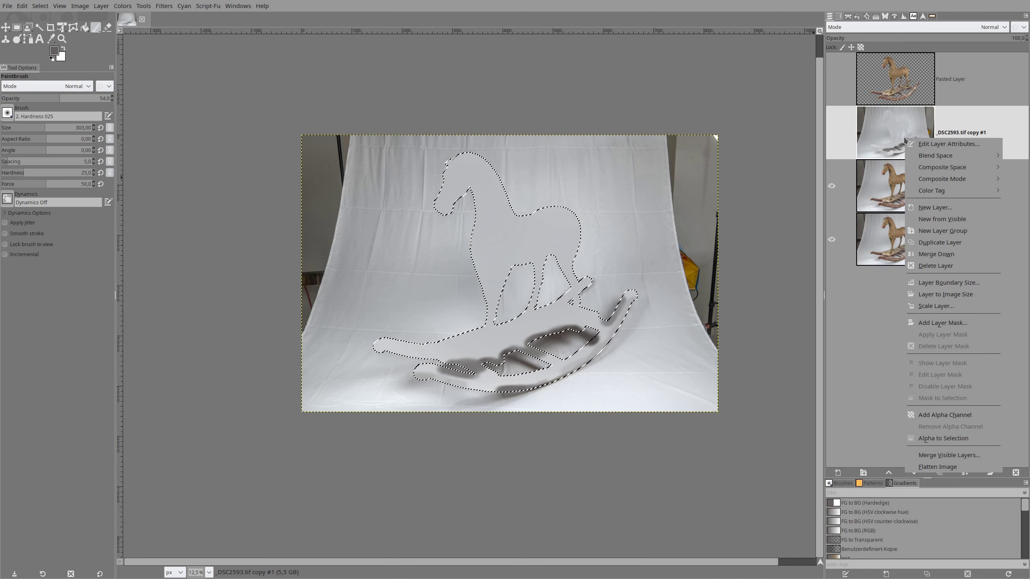
key("Escape")
left_click(940, 473)
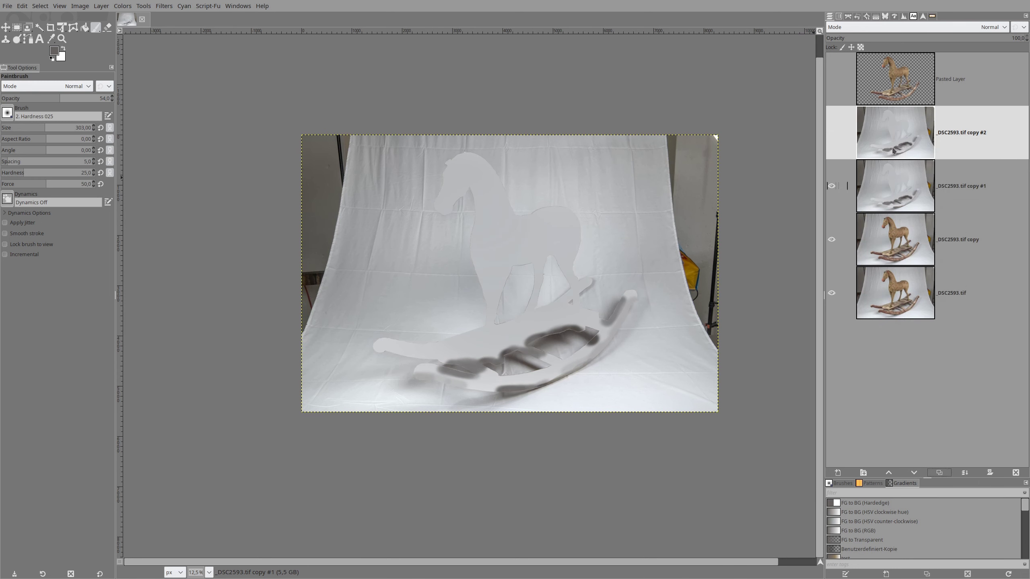
left_click(832, 78)
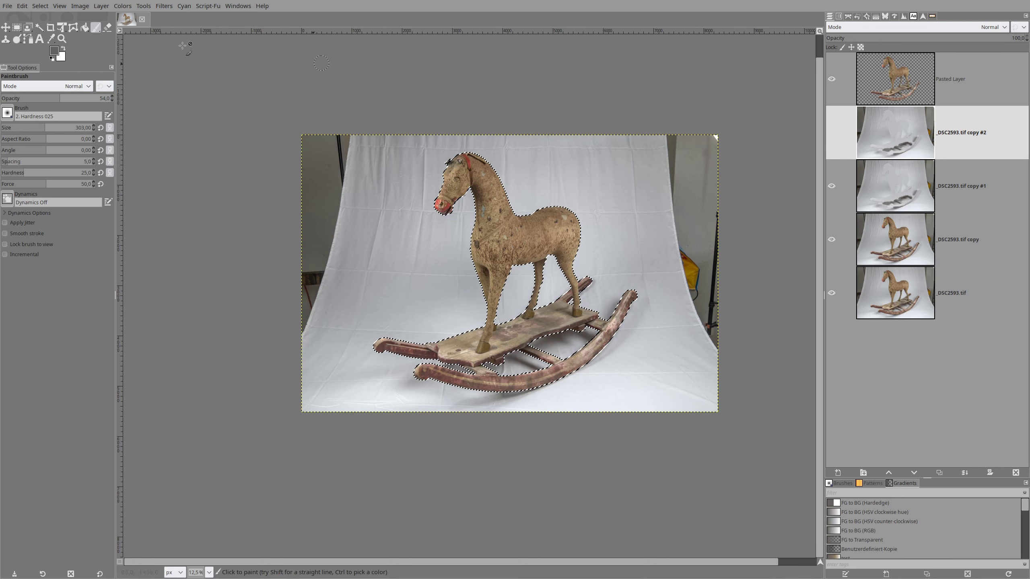
left_click(40, 6)
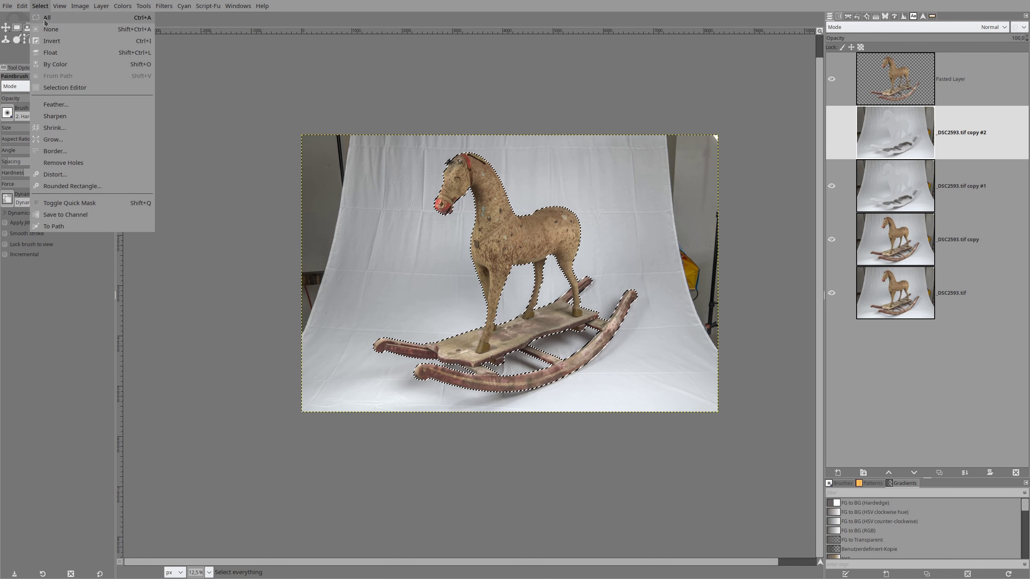
left_click(48, 30)
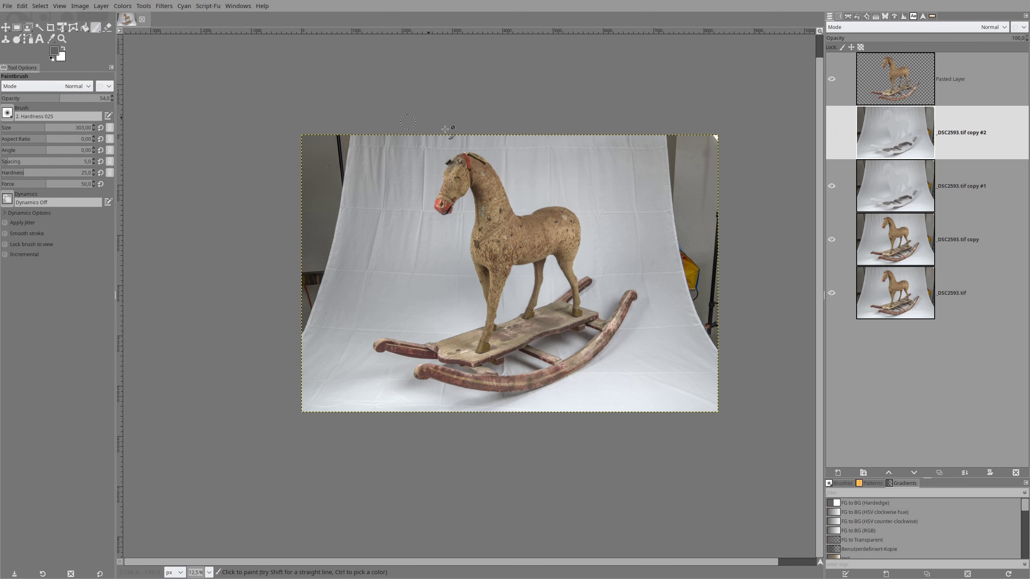
Apply a Gaussian blur of about 70.5 to DSC2593.tif copy #2.
left_click(164, 6)
mouse_move(172, 69)
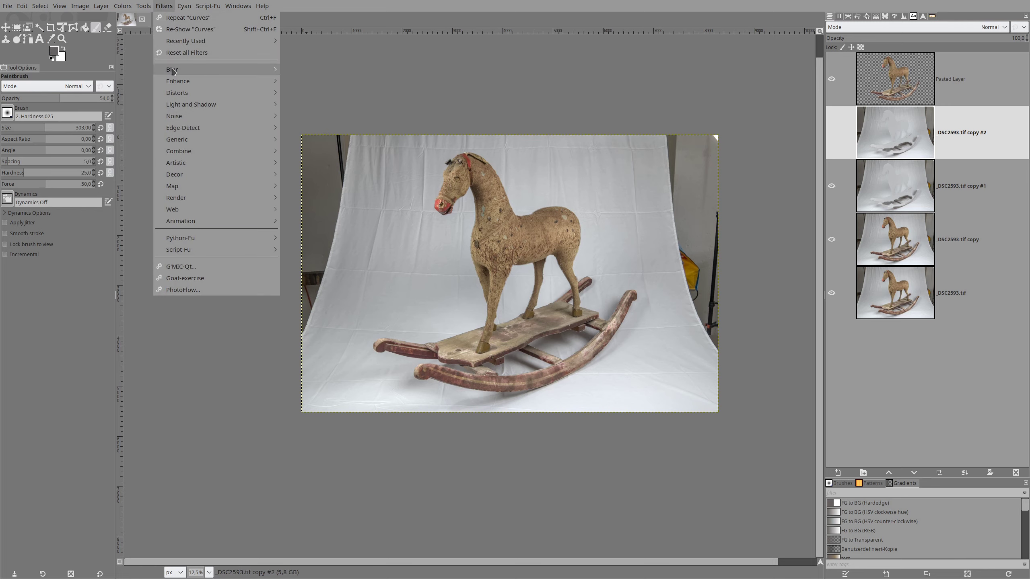
left_click(311, 97)
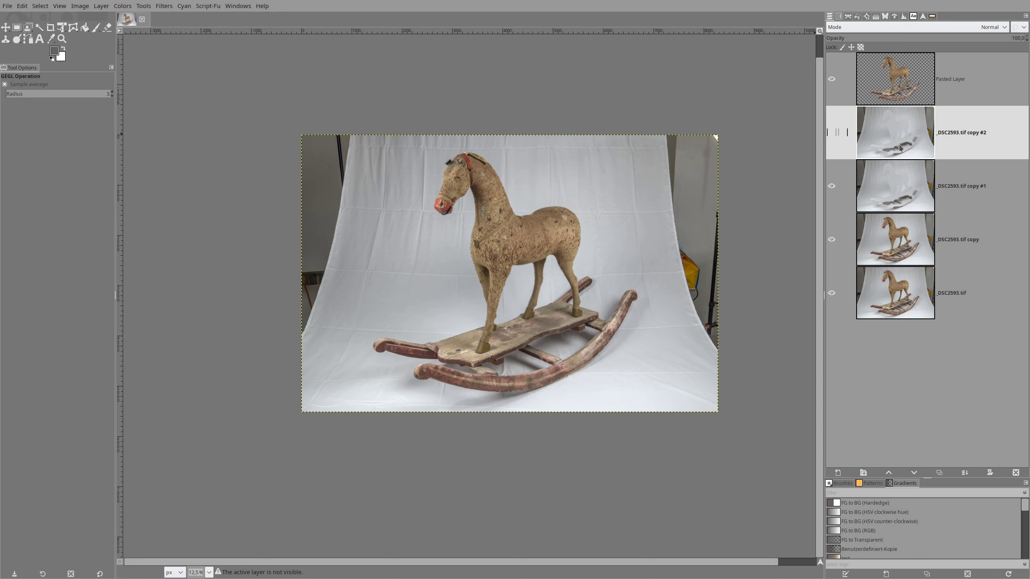
left_click(162, 7)
mouse_move(173, 70)
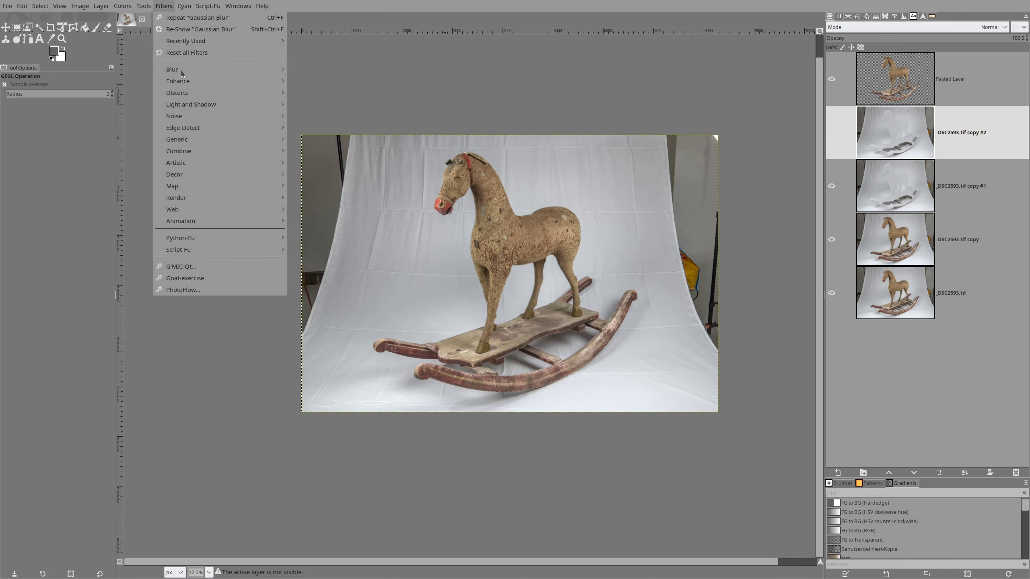
left_click(322, 82)
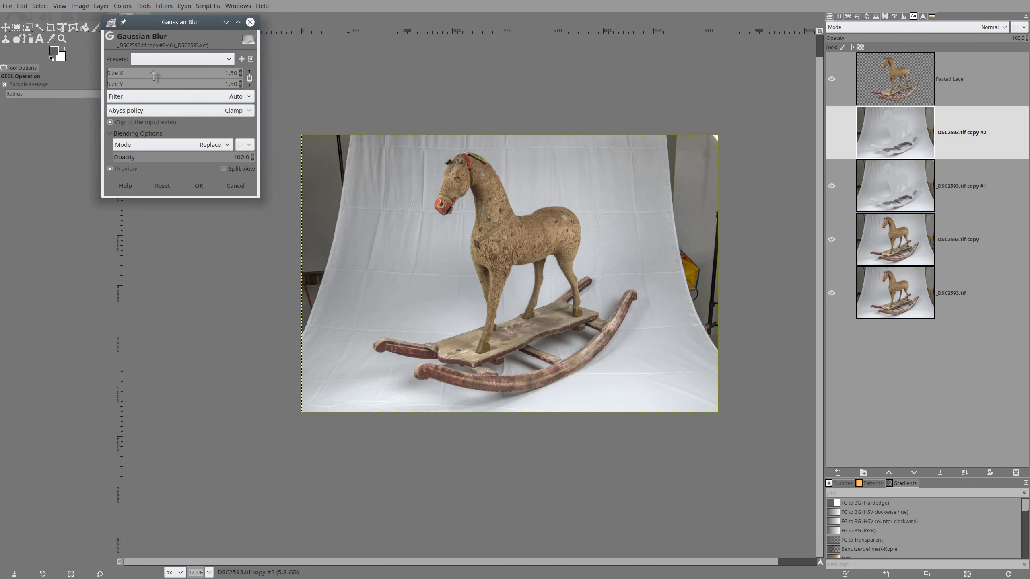
left_click_drag(173, 76, 175, 77)
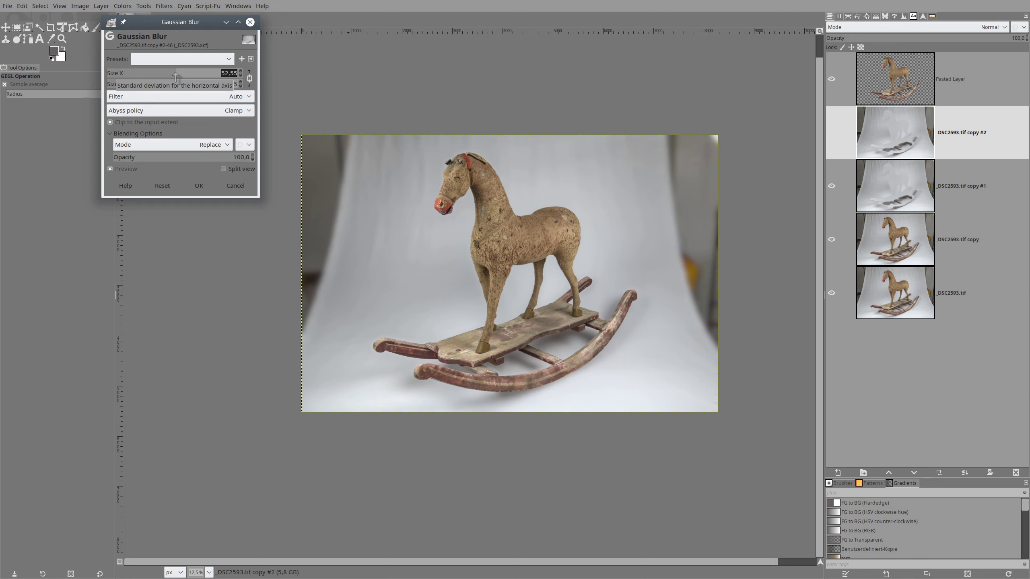
left_click_drag(175, 77, 204, 75)
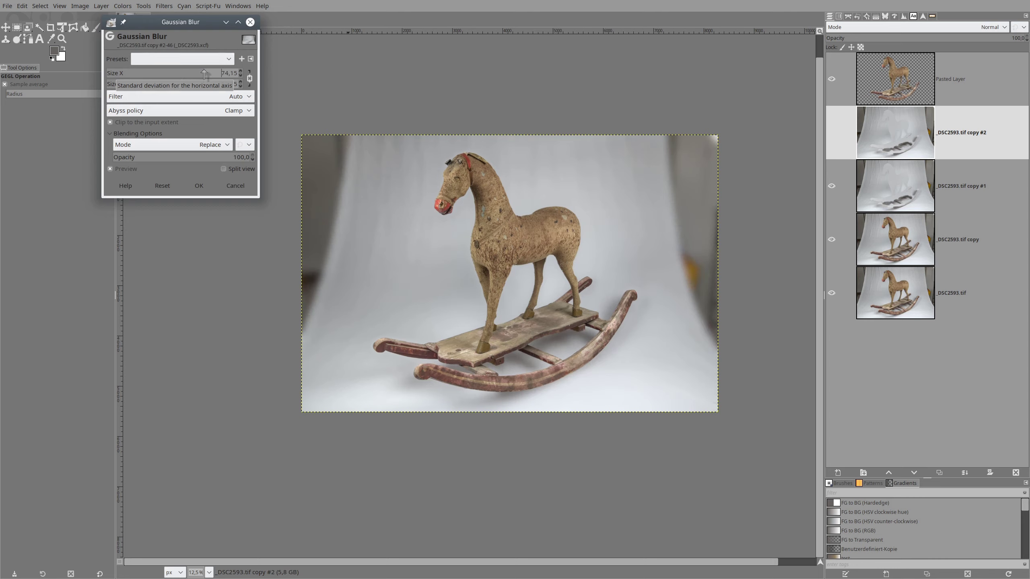
left_click_drag(202, 74, 197, 74)
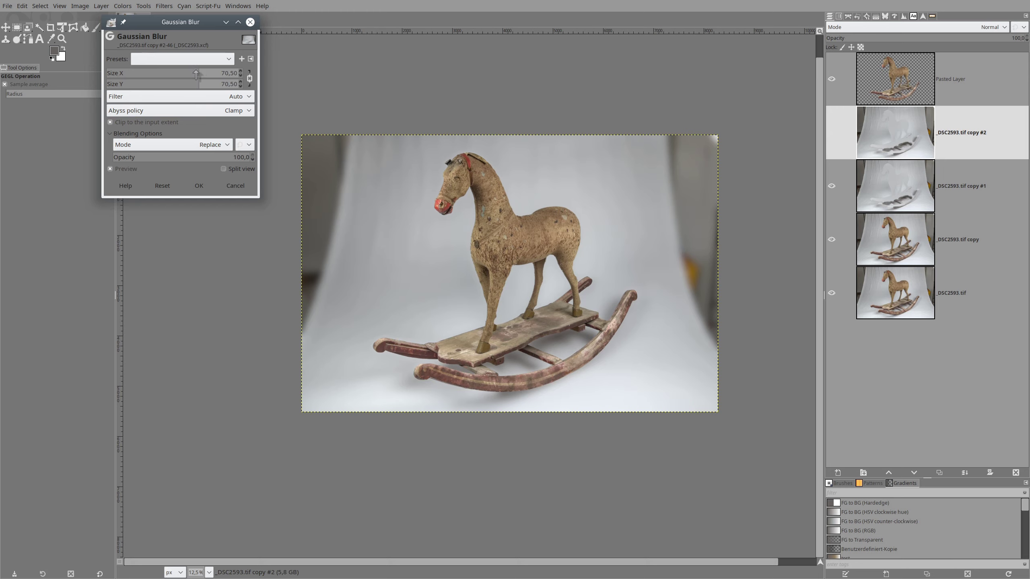
left_click(199, 185)
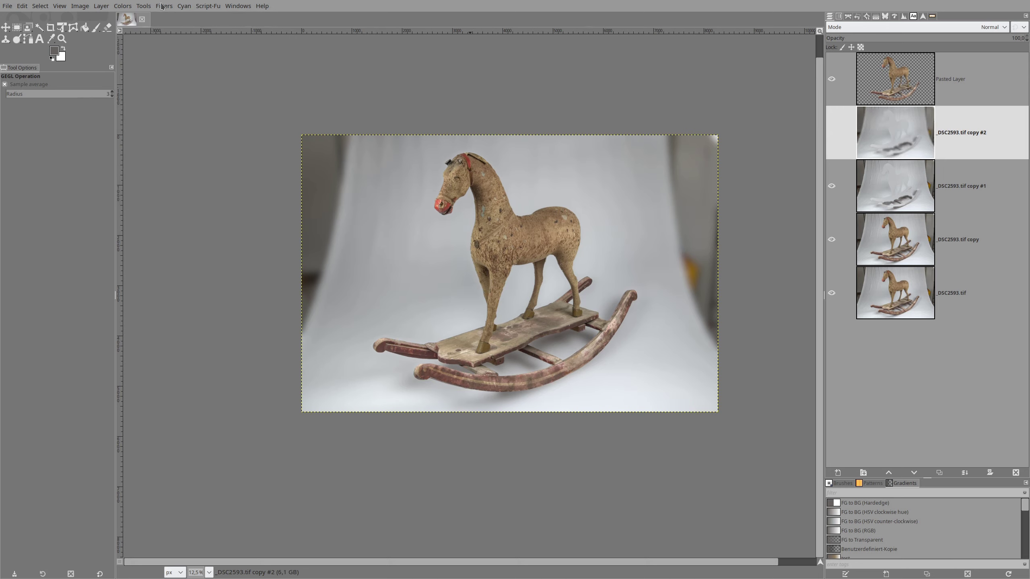
left_click(123, 6)
left_click(134, 122)
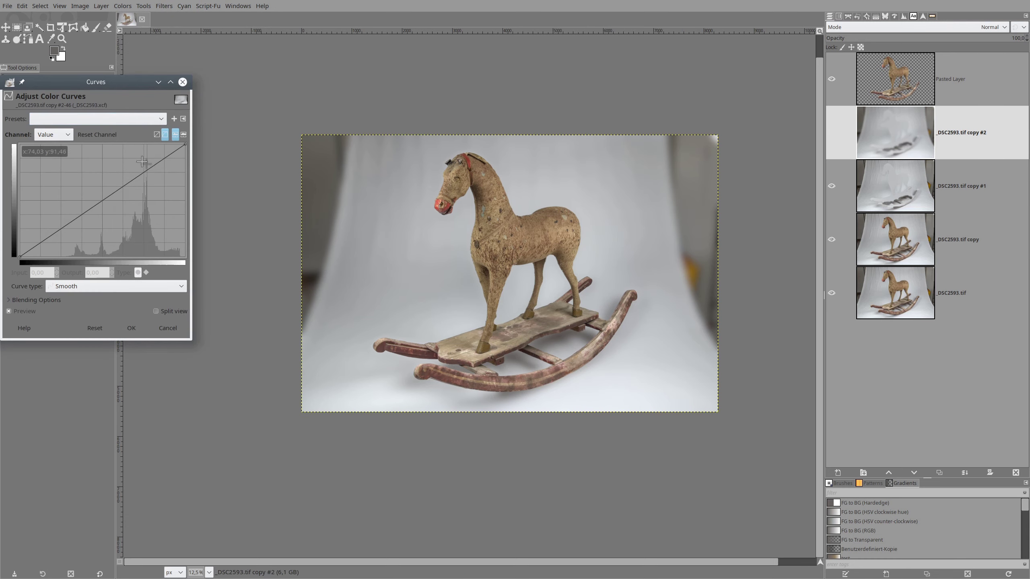
Raise the copy #2 backdrop's Value curve from 72.57 to 86.12, with the dark end anchored.
left_click_drag(149, 167, 145, 160)
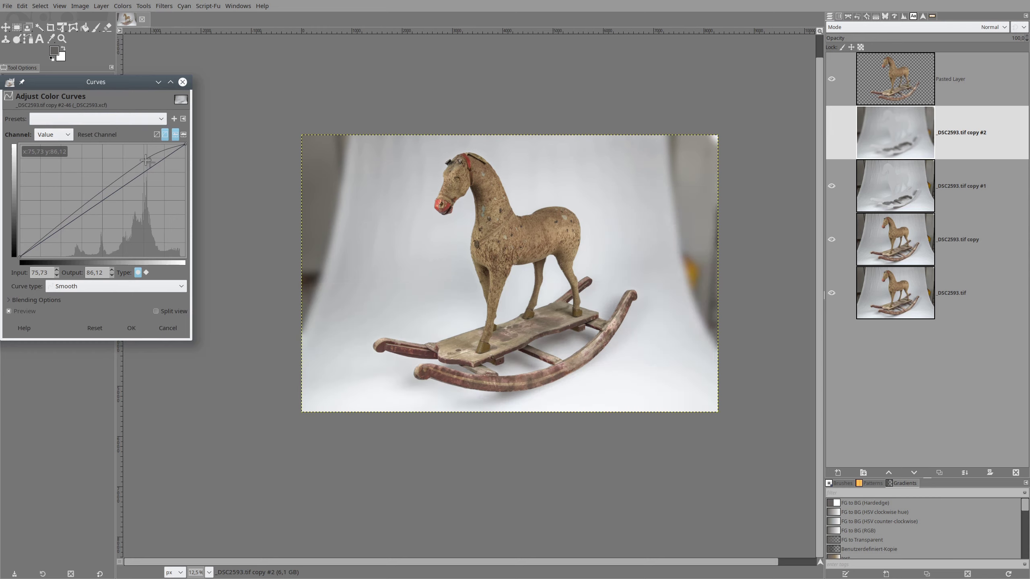
left_click(30, 250)
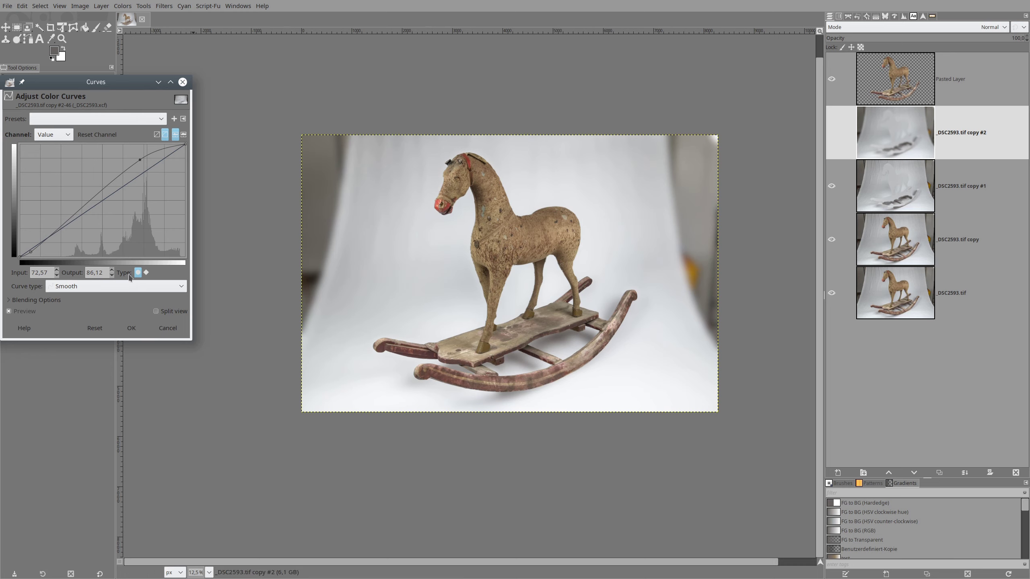
left_click(131, 327)
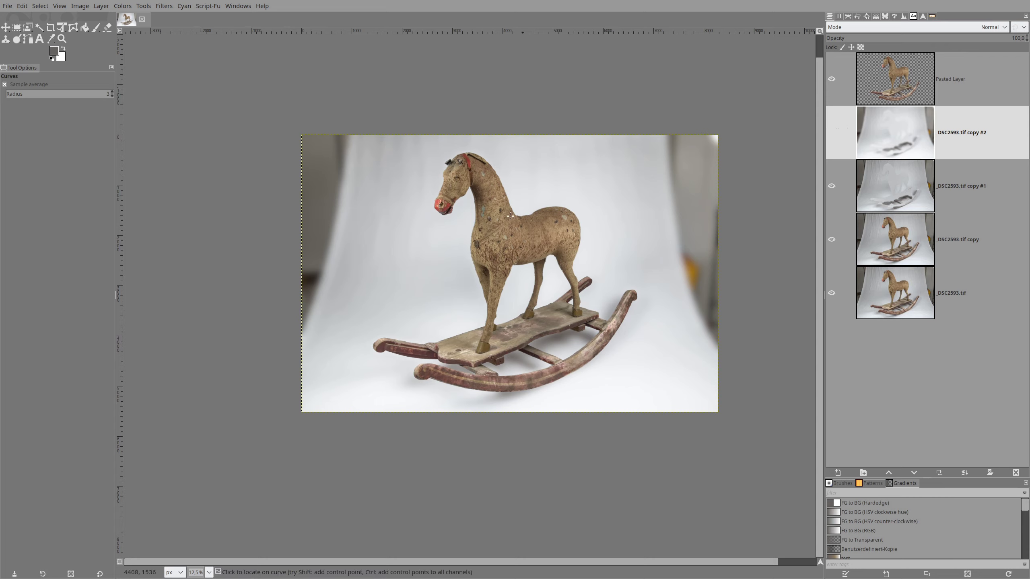
With an enlarged Paintbrush, sample light grey and paint over the backdrop's top edges.
left_click(96, 28)
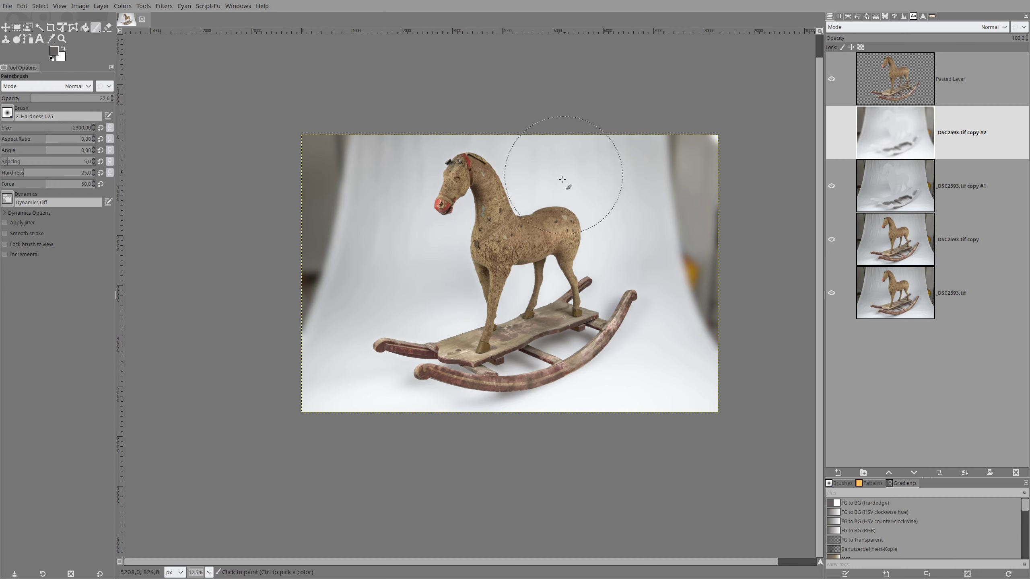
key("bracketright")
key("shift")
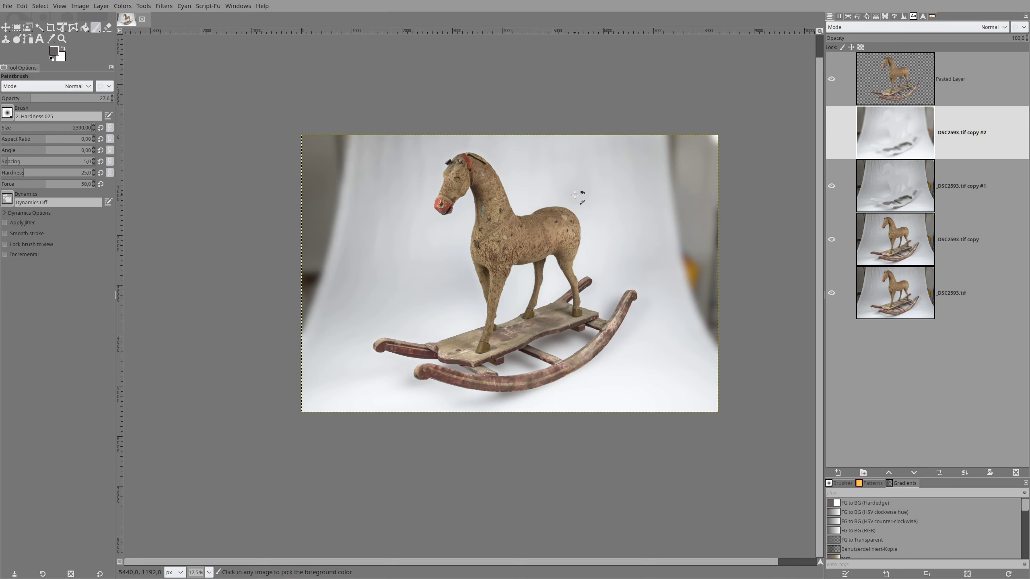
left_click(609, 198, "ctrl")
left_click_drag(330, 164, 399, 162)
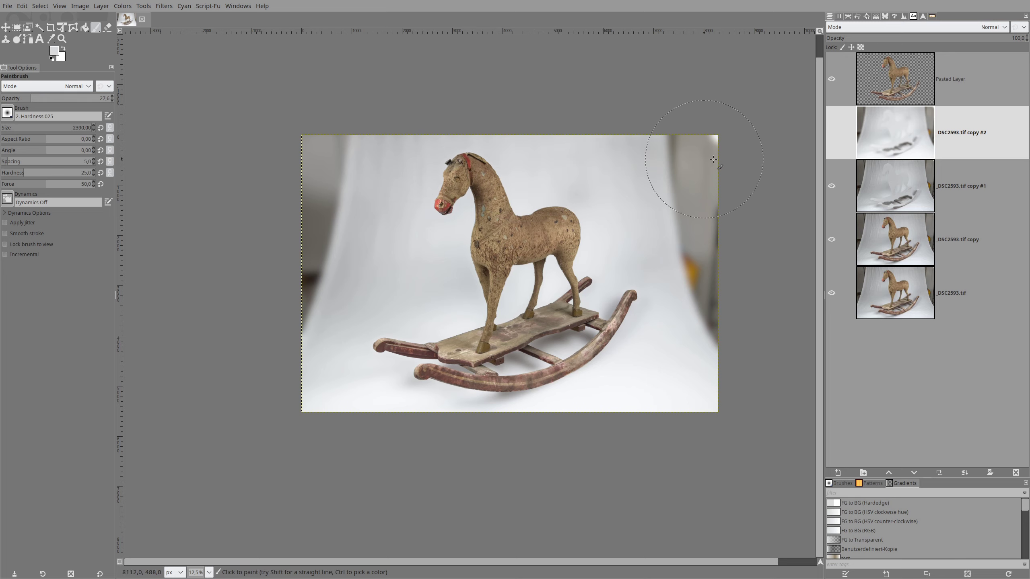
left_click_drag(714, 159, 648, 167)
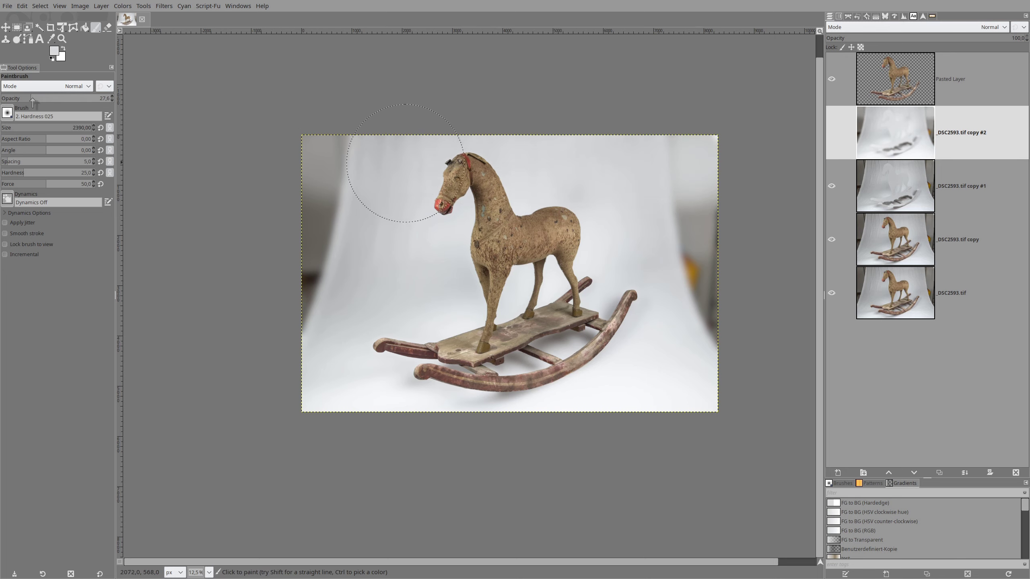
At about 62 opacity, paint light grey over the left edges, right-edge smudge and left background.
left_click(64, 101)
left_click_drag(324, 174, 389, 163)
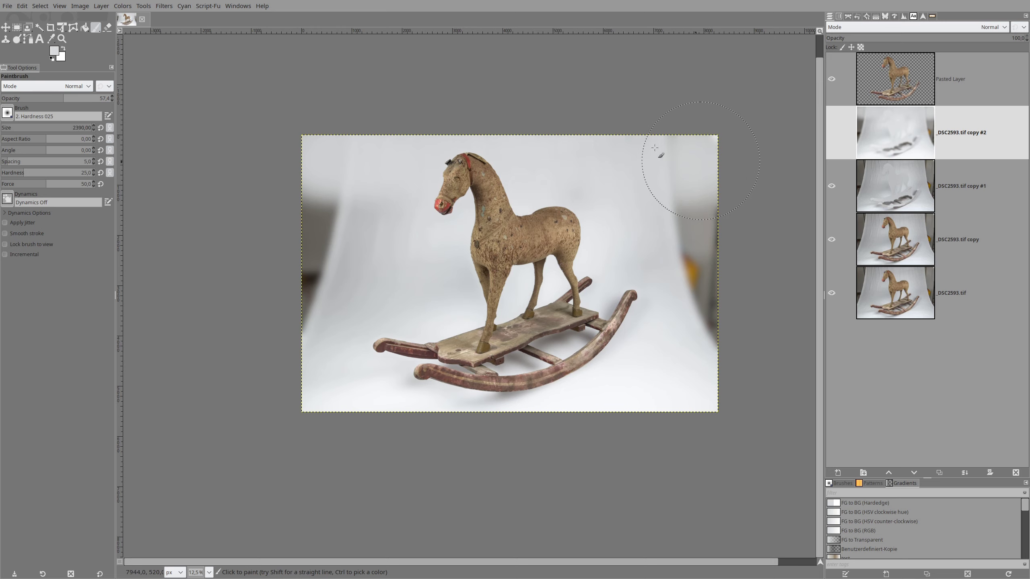
mouse_move(665, 184)
left_mouse_down()
mouse_move(666, 211)
mouse_move(673, 207)
left_mouse_up()
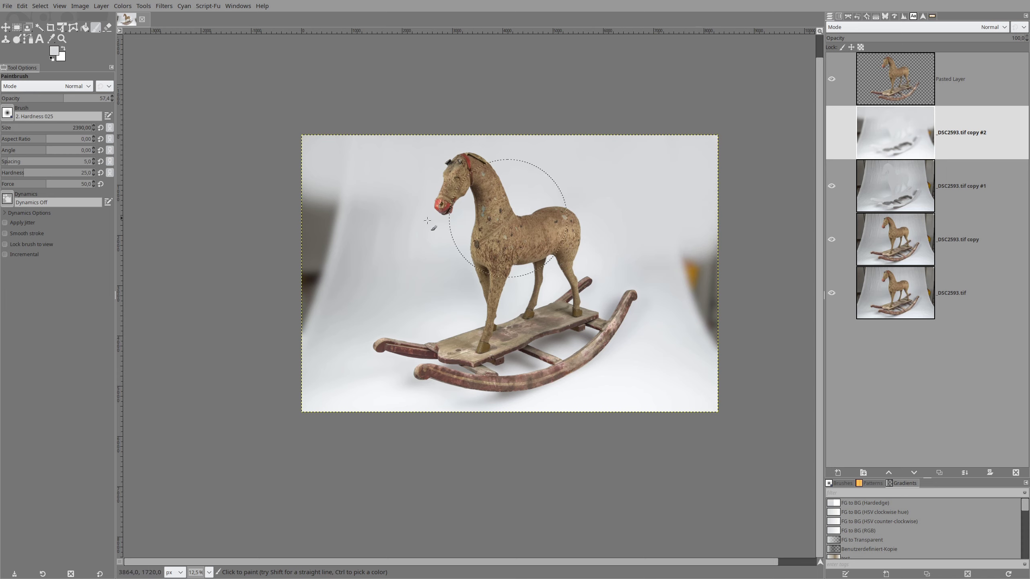
mouse_move(369, 216)
left_mouse_down()
mouse_move(310, 220)
mouse_move(407, 221)
left_mouse_up()
mouse_move(312, 221)
left_mouse_down()
mouse_move(314, 278)
mouse_move(300, 294)
mouse_move(341, 276)
mouse_move(300, 299)
mouse_move(333, 280)
mouse_move(306, 341)
mouse_move(322, 178)
mouse_move(341, 156)
mouse_move(324, 165)
mouse_move(351, 173)
left_mouse_up()
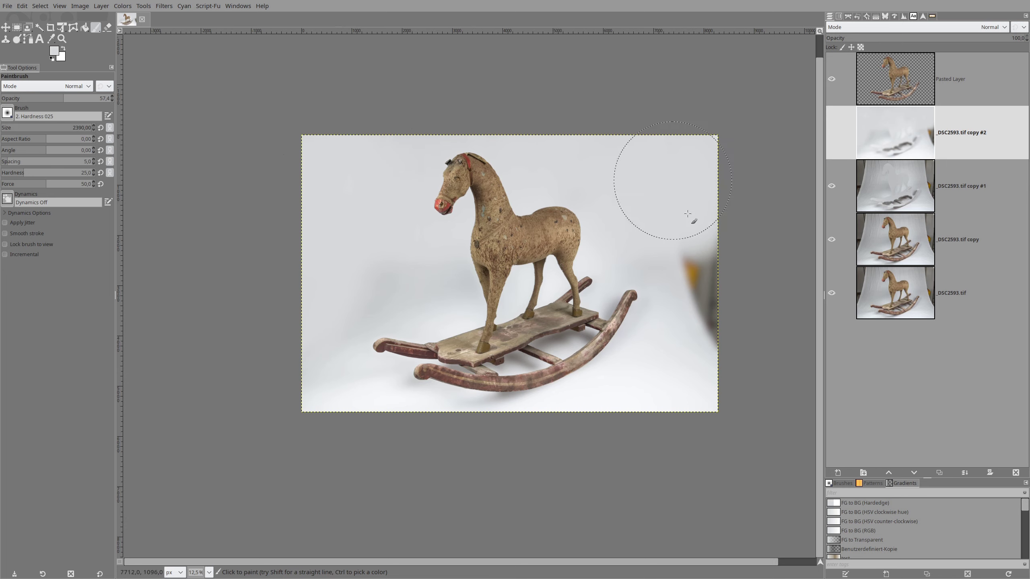
mouse_move(689, 252)
left_mouse_down()
mouse_move(710, 336)
mouse_move(689, 227)
mouse_move(704, 298)
mouse_move(689, 232)
mouse_move(695, 306)
mouse_move(667, 322)
mouse_move(706, 350)
mouse_move(710, 368)
mouse_move(713, 322)
mouse_move(697, 385)
mouse_move(689, 345)
left_mouse_up()
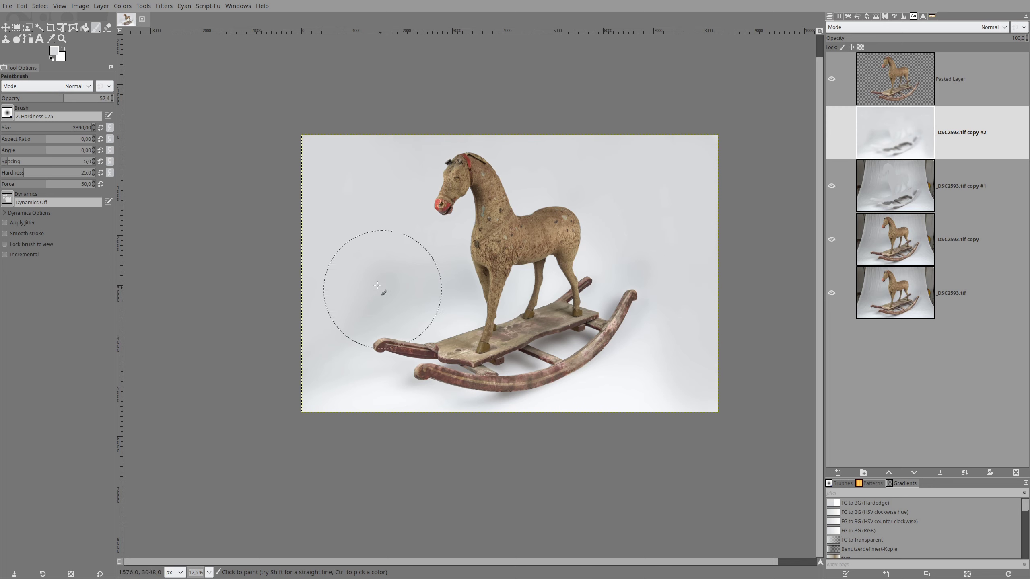
mouse_move(357, 290)
left_mouse_down()
mouse_move(333, 292)
mouse_move(452, 275)
mouse_move(444, 243)
mouse_move(392, 286)
mouse_move(362, 293)
mouse_move(458, 292)
mouse_move(437, 301)
mouse_move(652, 364)
left_mouse_up()
Paint broad white strokes over the upper-left and left backdrop, then shrink the brush to 885.
left_click(395, 191, "ctrl")
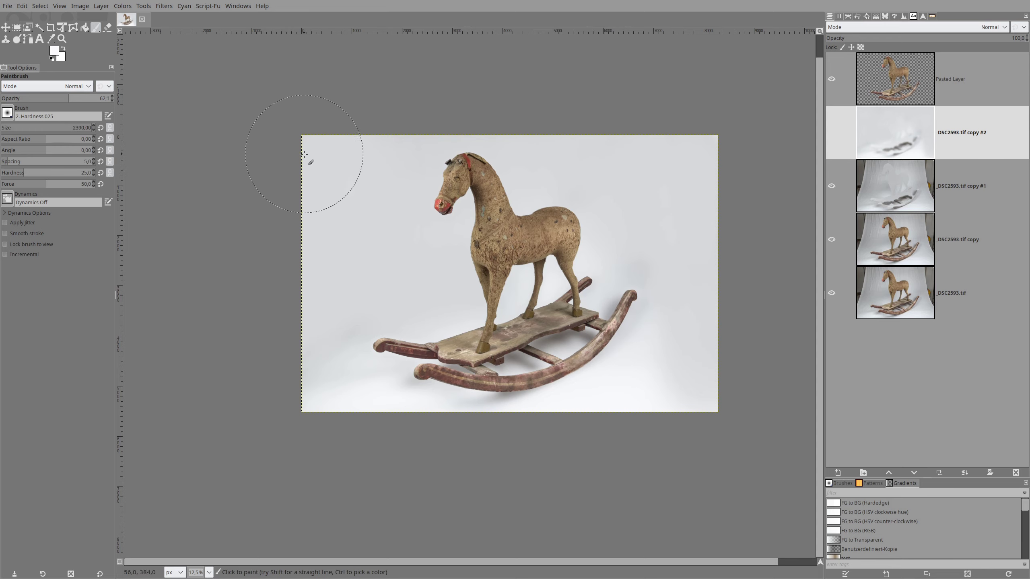
mouse_move(345, 171)
left_mouse_down()
mouse_move(401, 161)
mouse_move(741, 165)
left_mouse_up()
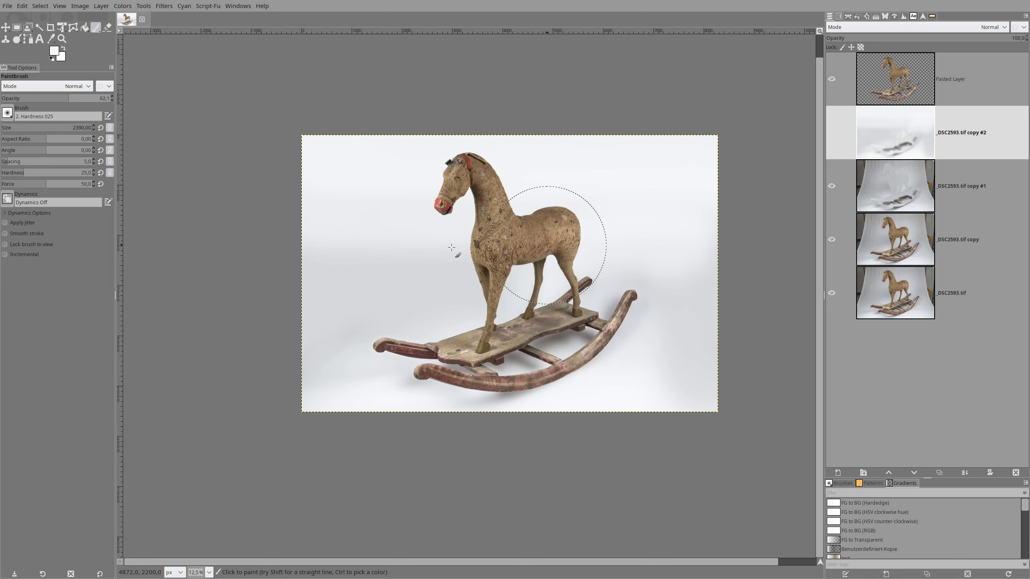
mouse_move(409, 252)
left_mouse_down()
mouse_move(294, 280)
mouse_move(333, 387)
mouse_move(417, 297)
mouse_move(596, 253)
mouse_move(691, 297)
mouse_move(682, 390)
left_mouse_up()
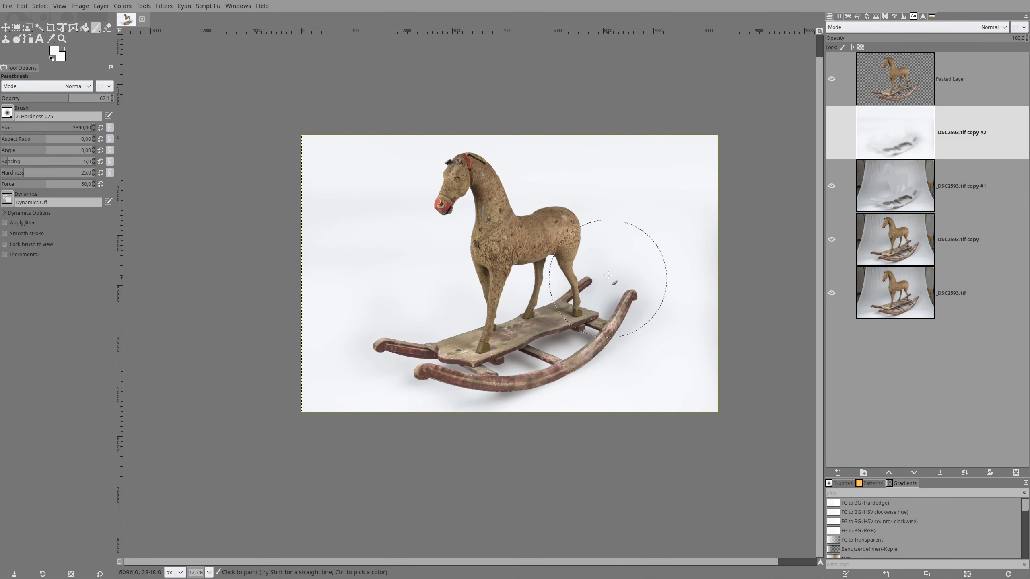
left_click_drag(47, 131, 76, 128)
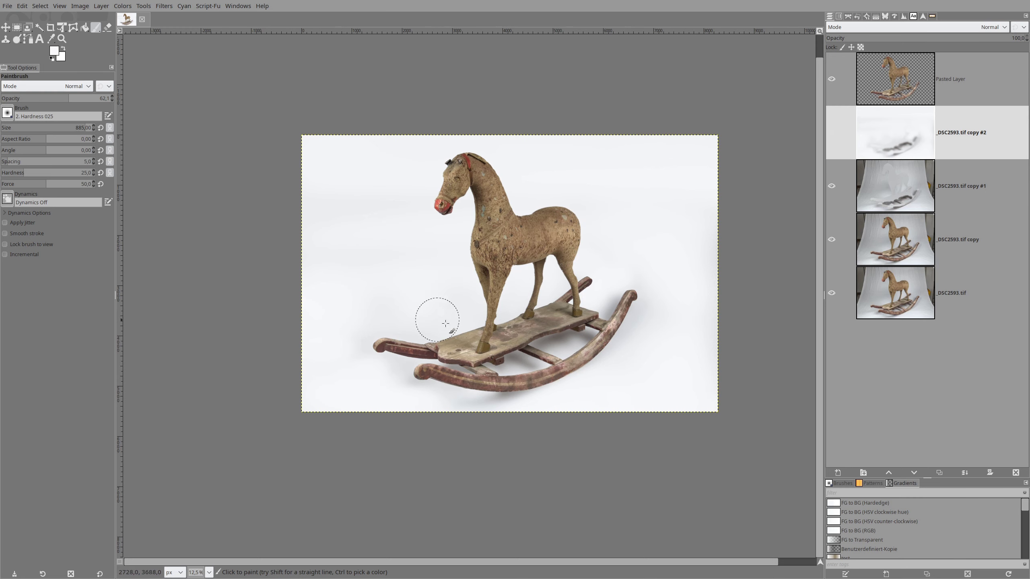
Paint out the shadow under the left rocker tip, then lower brush opacity to 32.4.
scroll(539, 324, "up", 2)
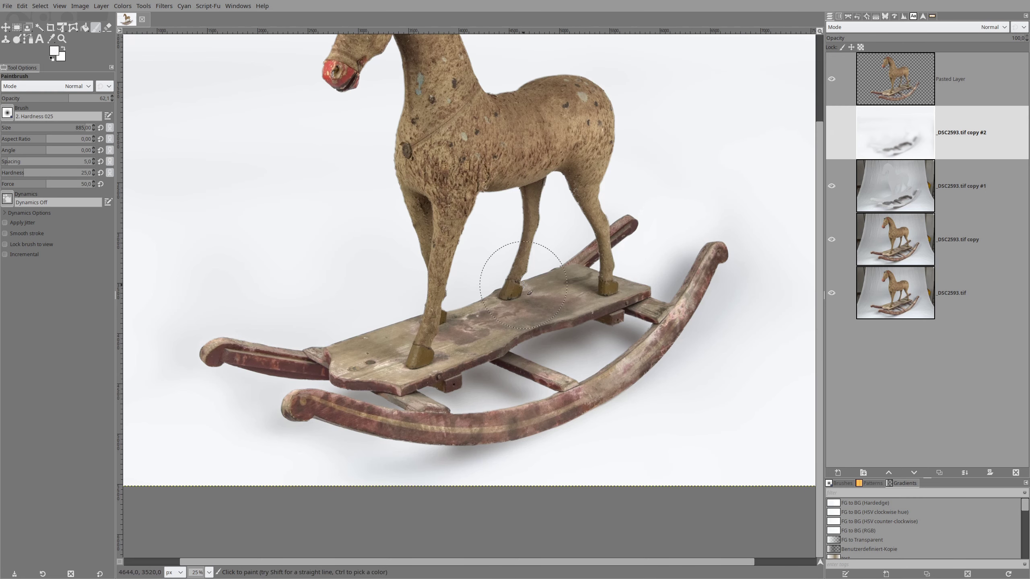
scroll(524, 283, "up", 1)
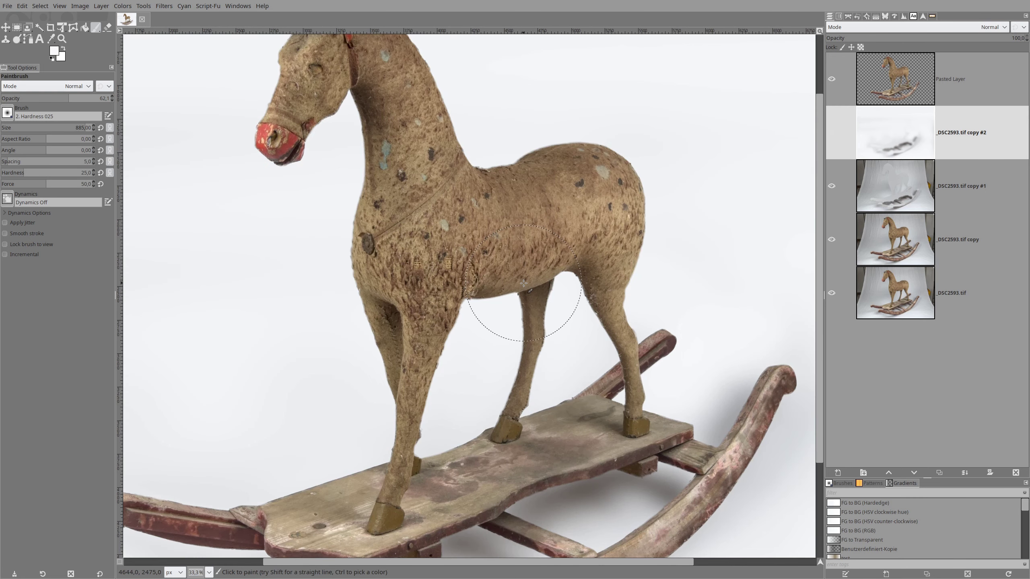
scroll(523, 283, "down", 1)
scroll(507, 263, "down", 2)
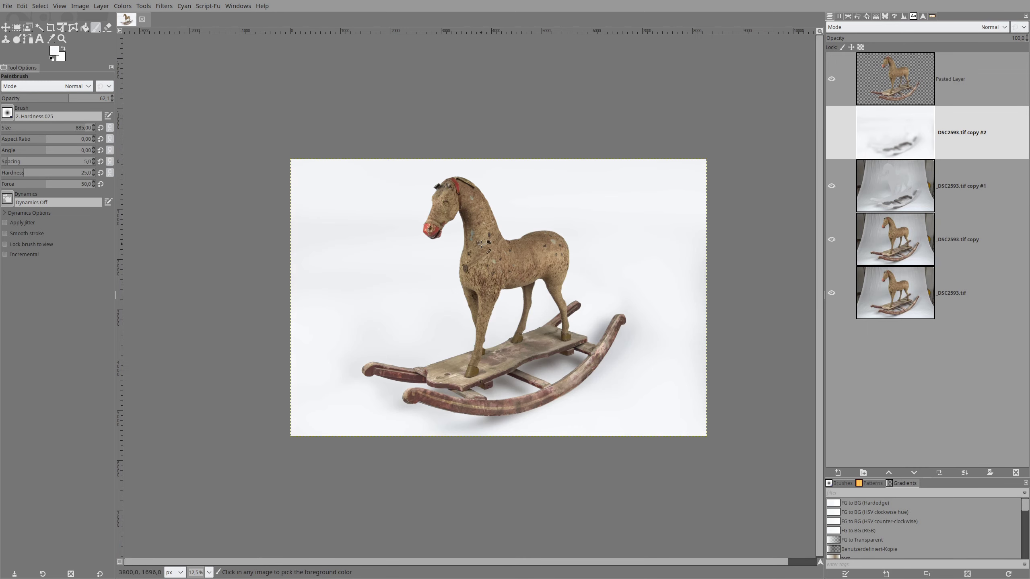
scroll(483, 241, "up", 2)
scroll(483, 242, "up", 2)
scroll(486, 233, "up", 3)
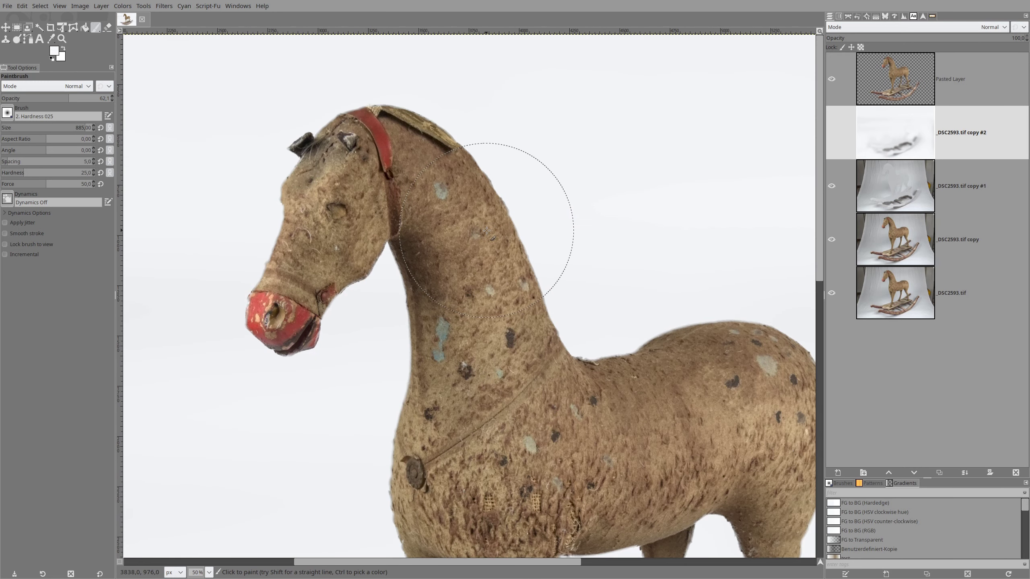
scroll(539, 272, "down", 3)
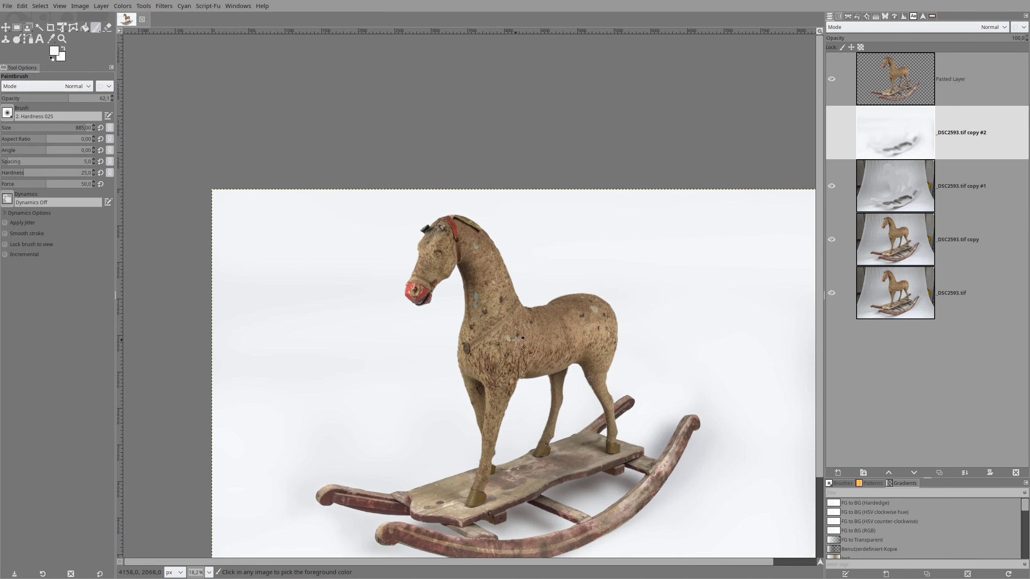
scroll(516, 340, "down", 1)
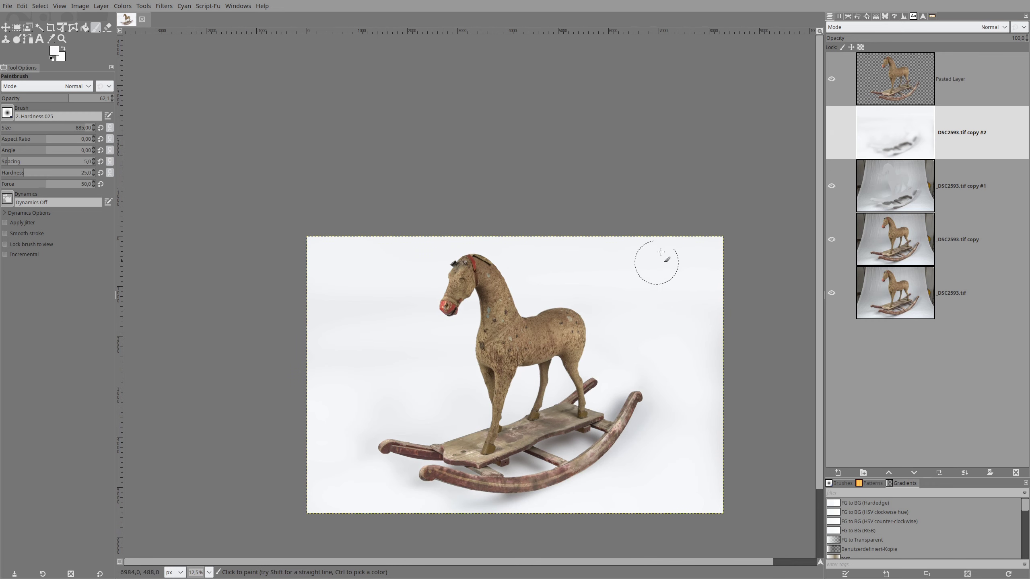
scroll(463, 294, "up", 1)
scroll(467, 285, "down", 3)
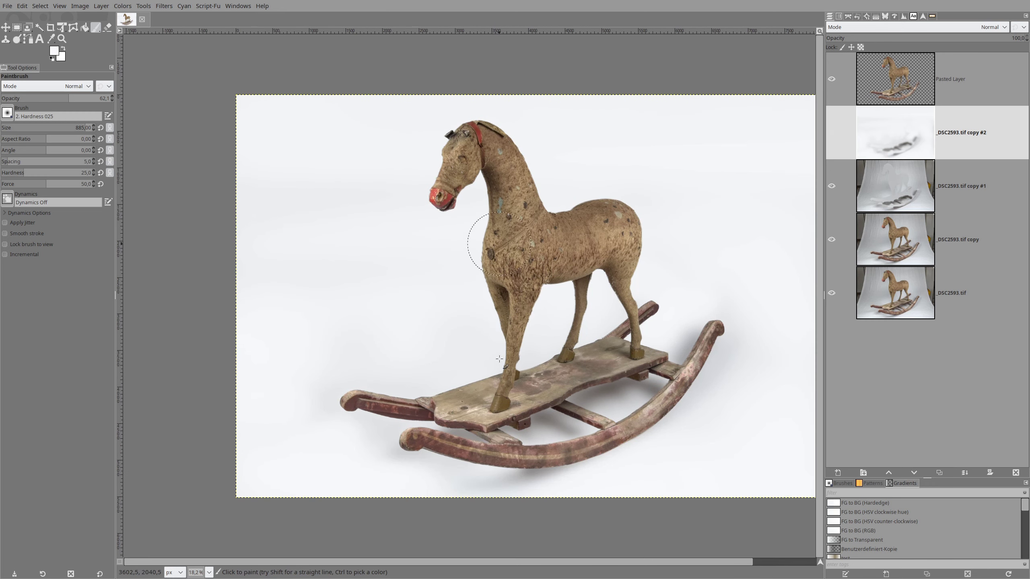
scroll(535, 338, "down", 1)
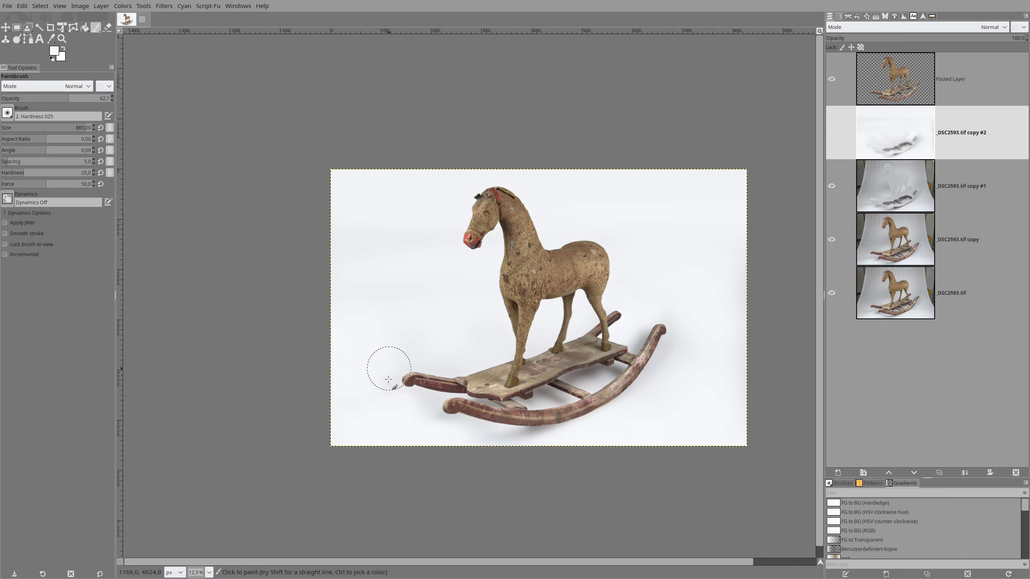
left_click_drag(388, 365, 399, 378)
left_click_drag(67, 98, 36, 99)
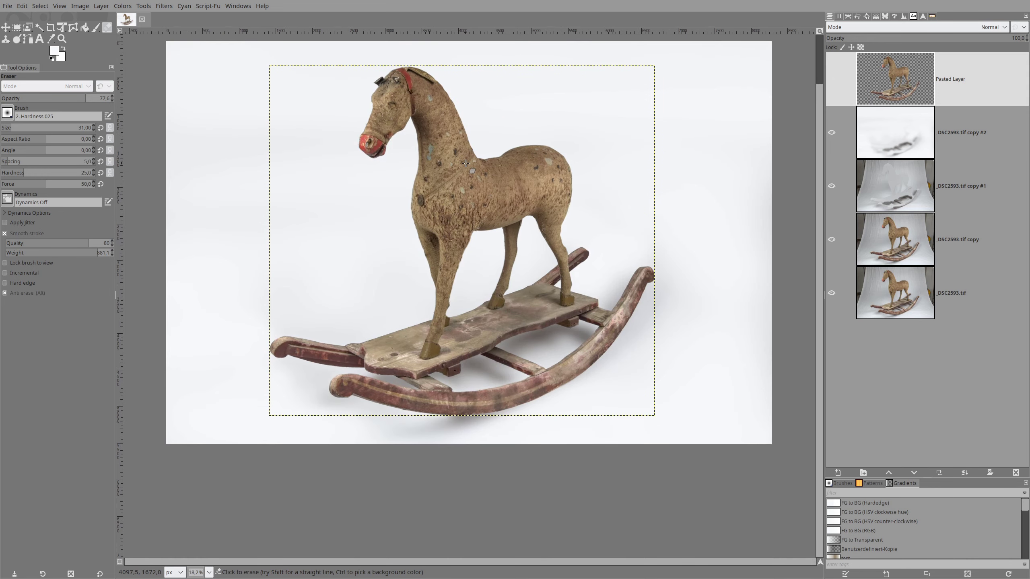
Merge the cut-out horse and bright backdrop into a new top layer named Visible.
scroll(460, 207, "up", 1)
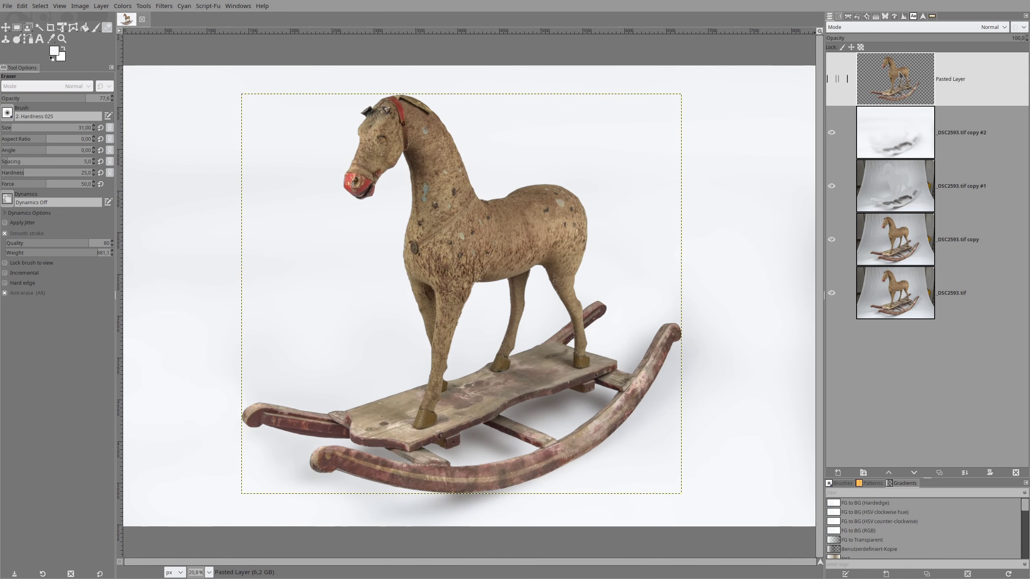
scroll(657, 188, "down", 3)
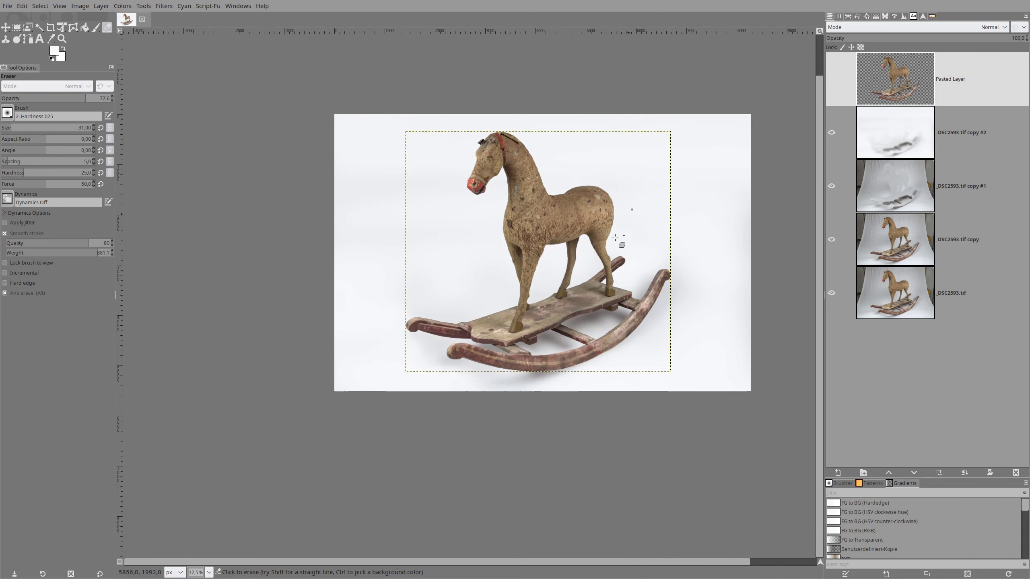
scroll(616, 238, "up", 2)
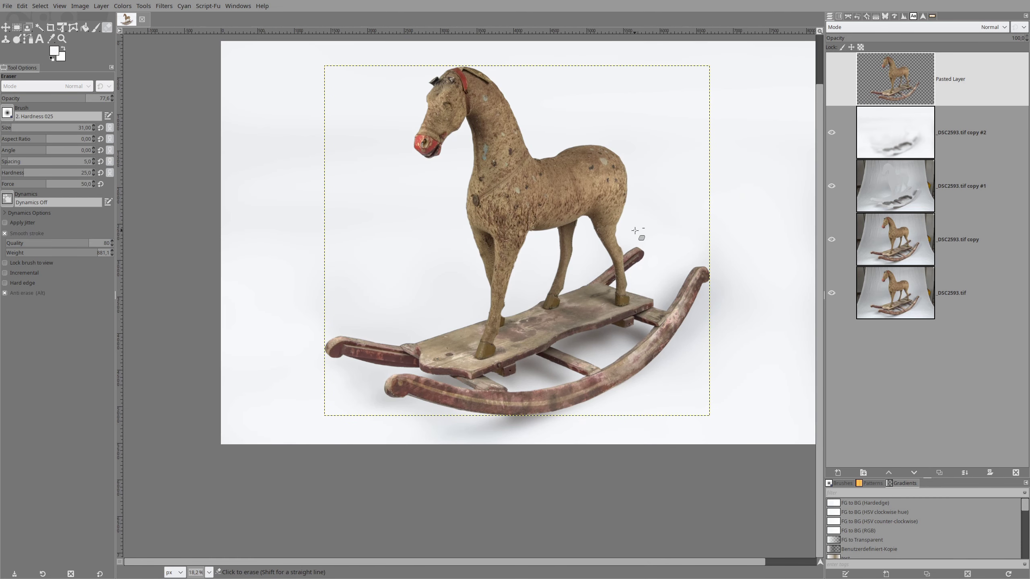
scroll(634, 231, "right", 2)
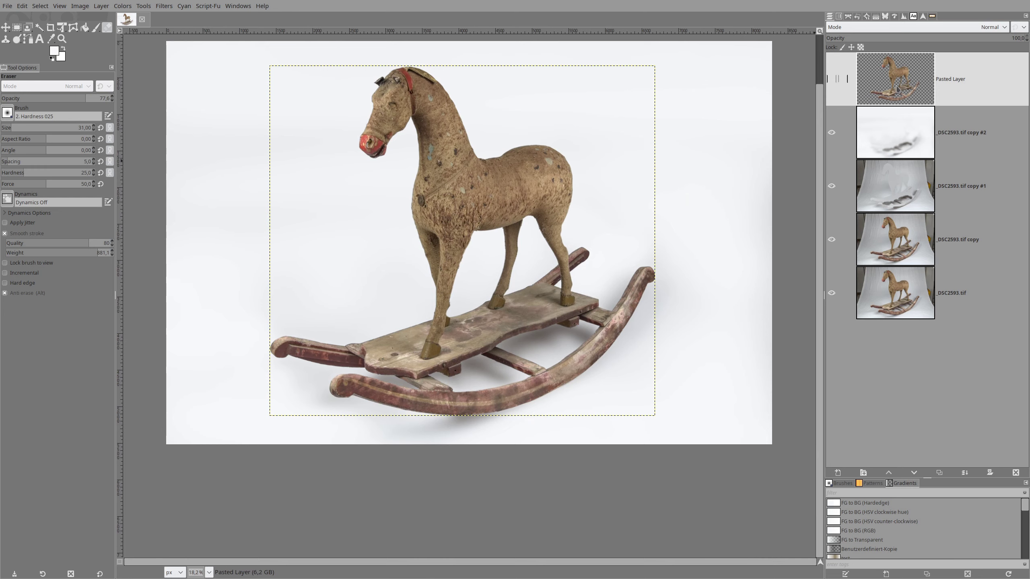
right_click(897, 88)
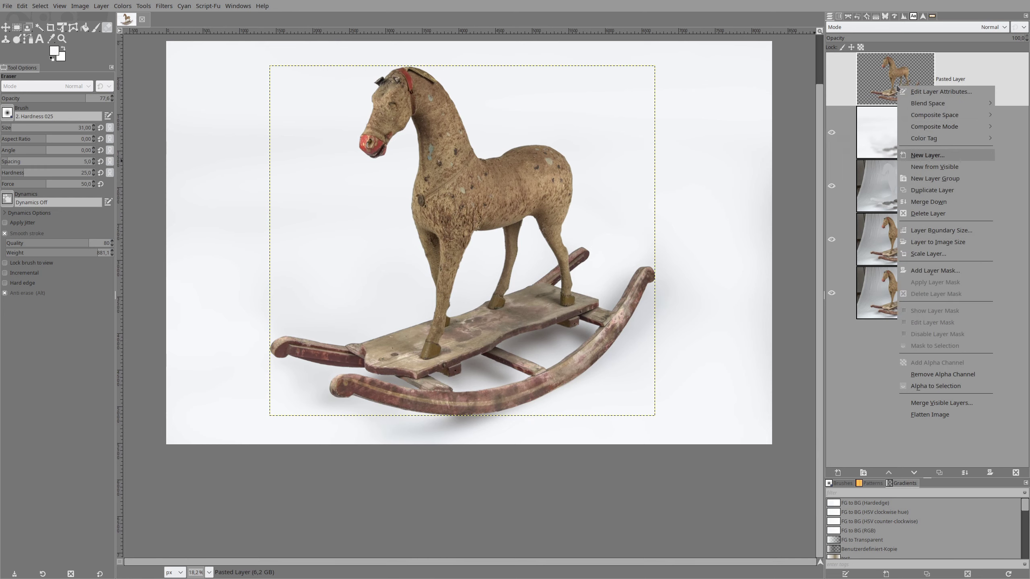
left_click(934, 167)
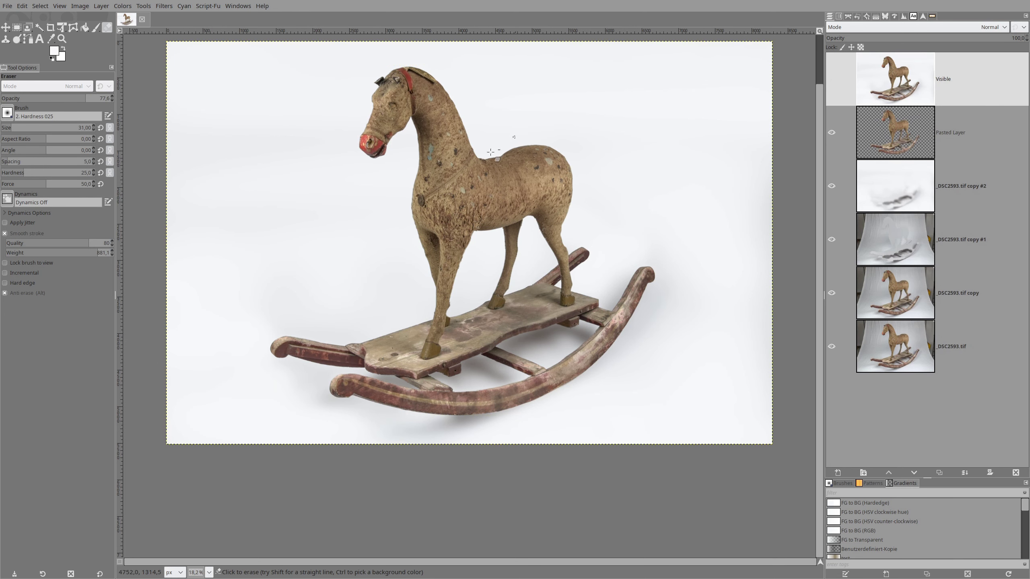
scroll(488, 155, "up", 2, "ctrl")
scroll(488, 156, "down", 3)
scroll(489, 156, "up", 3)
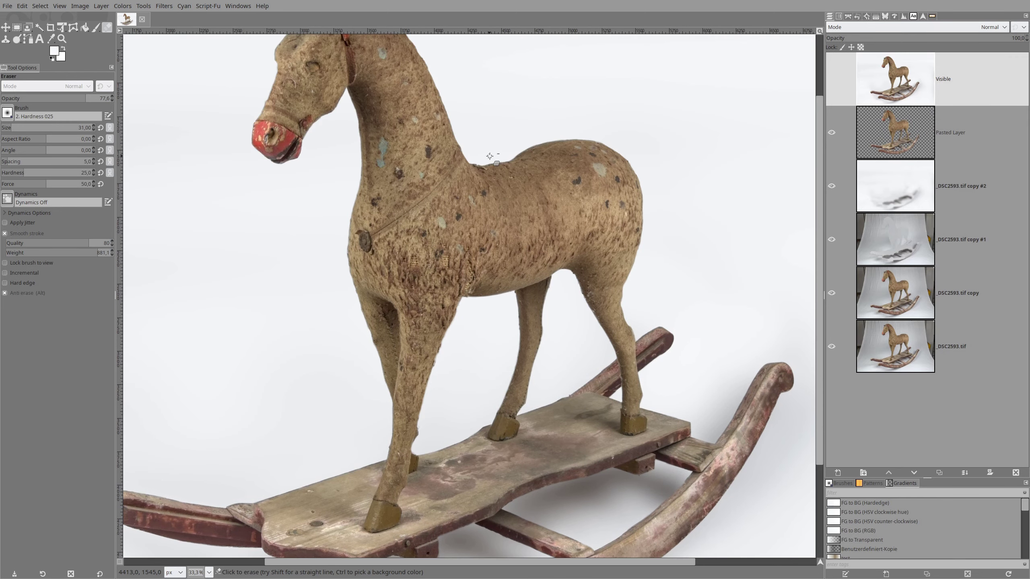
scroll(488, 150, "down", 1, "ctrl")
scroll(478, 134, "down", 1, "ctrl")
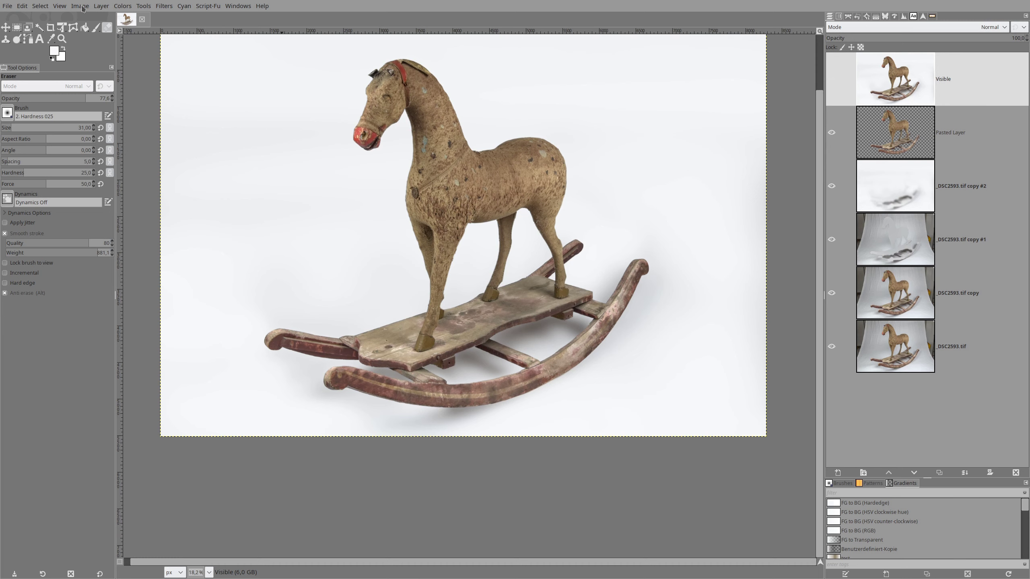
Curve the Visible layer so shadows deepen slightly and midtones lift from 60.68 to 65.12.
left_click(121, 6)
left_click(134, 124)
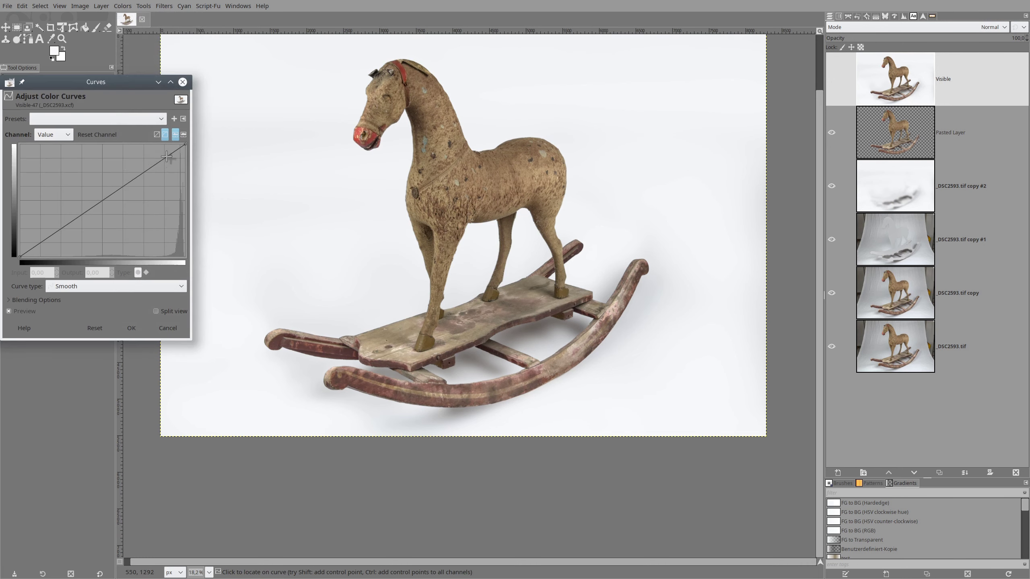
left_click_drag(165, 158, 163, 156)
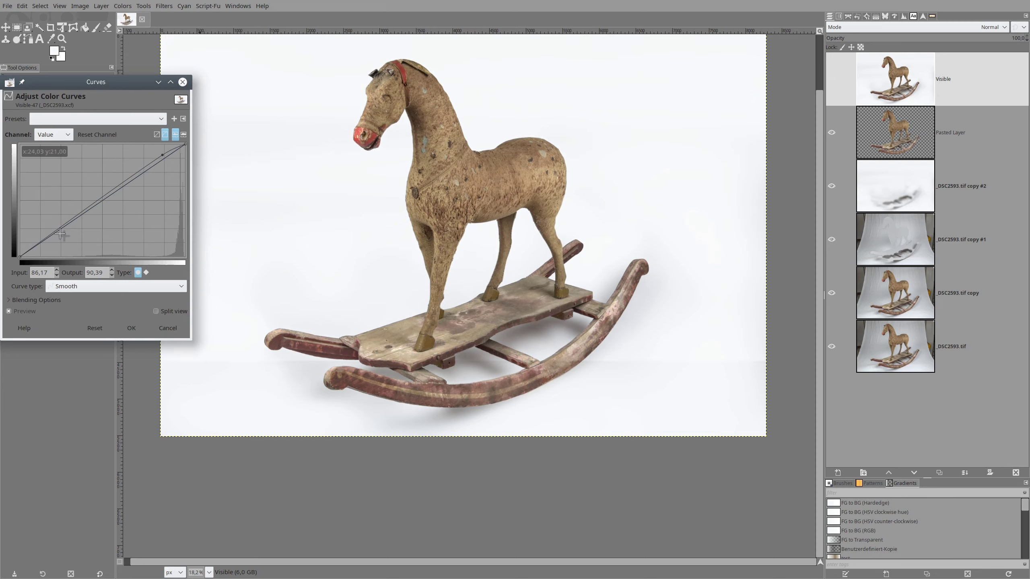
left_click(37, 246)
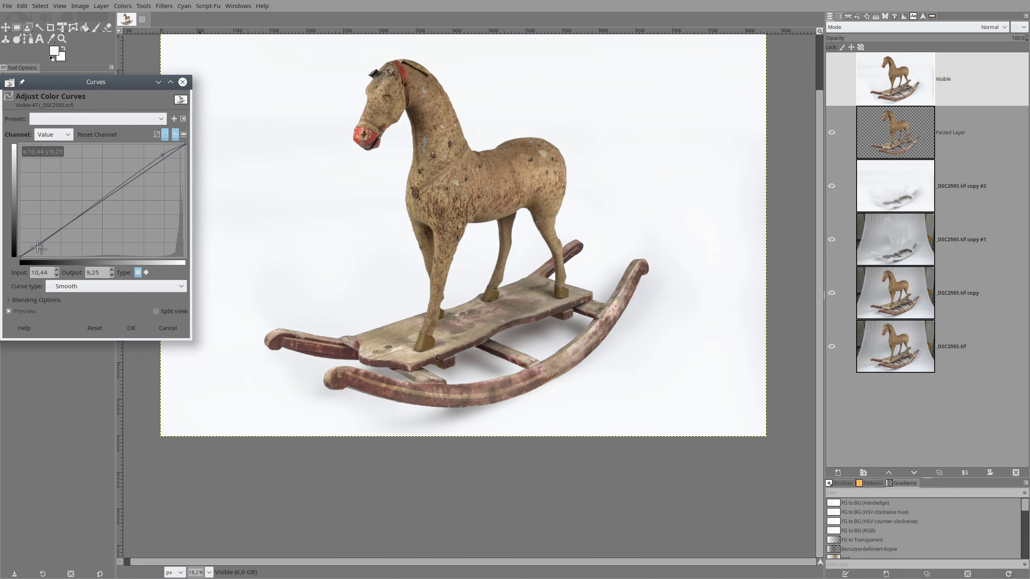
left_click_drag(38, 246, 38, 251)
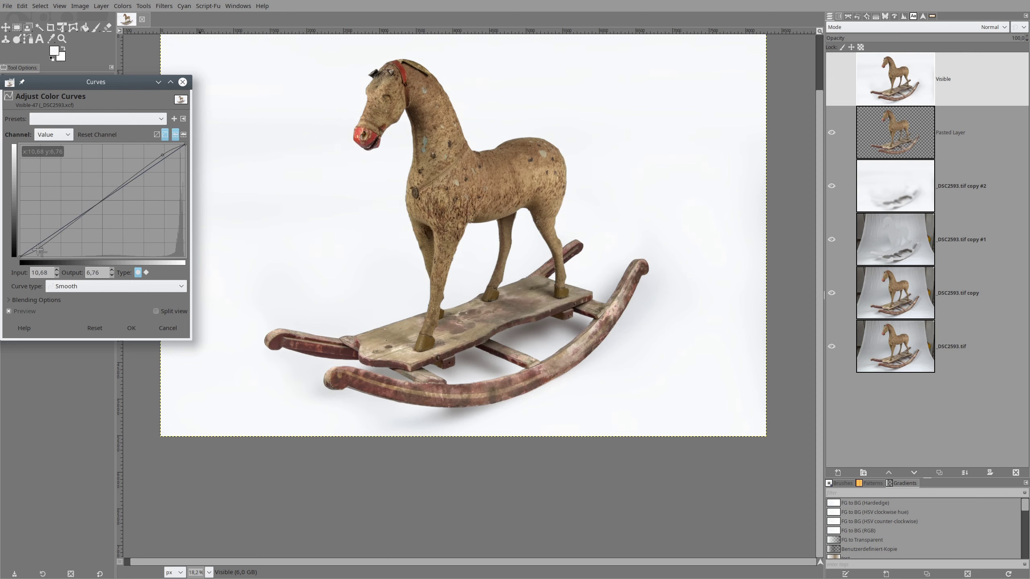
left_click(122, 184)
left_click(131, 328)
scroll(454, 300, "down", 2, "ctrl")
scroll(455, 300, "up", 1, "ctrl")
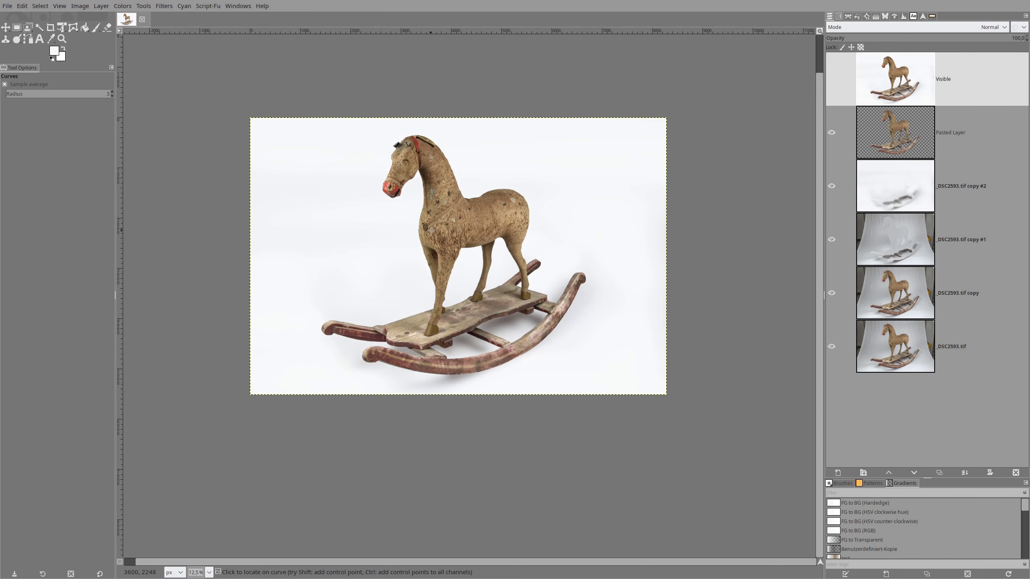
scroll(421, 210, "up", 1, "ctrl")
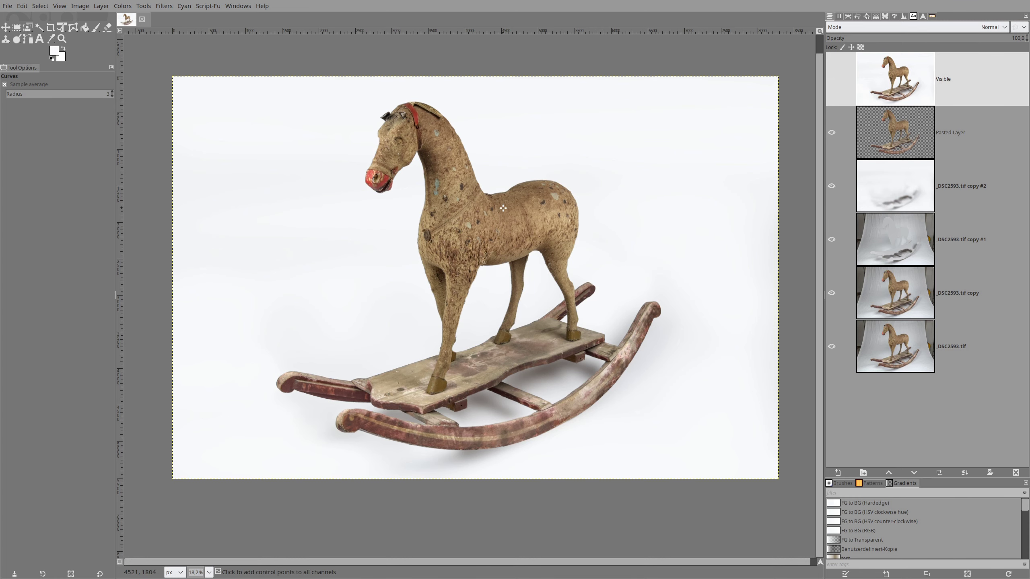
scroll(503, 209, "down", 1)
scroll(503, 208, "up", 1)
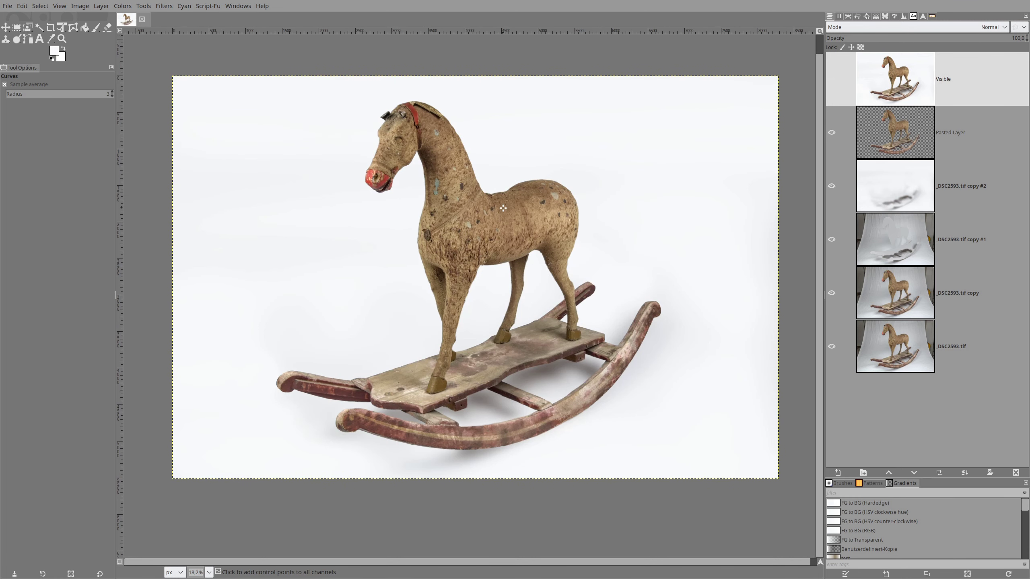